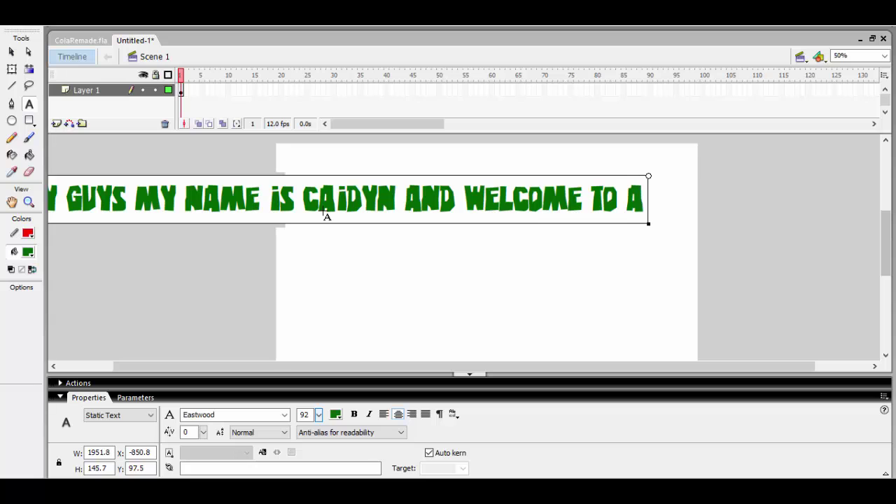
- Finish the green greeting line so that it ends with "WELCOME TO ANOTHER SPEEDPAINT!!! :D"
{"action": "type", "text": "NOT"}
{"action": "key", "text": "BackSpace"}
{"action": "key", "text": "BackSpace"}
{"action": "key", "text": "BackSpace"}
{"action": "key", "text": "BackSpace"}
{"action": "type", "text": "HE"}
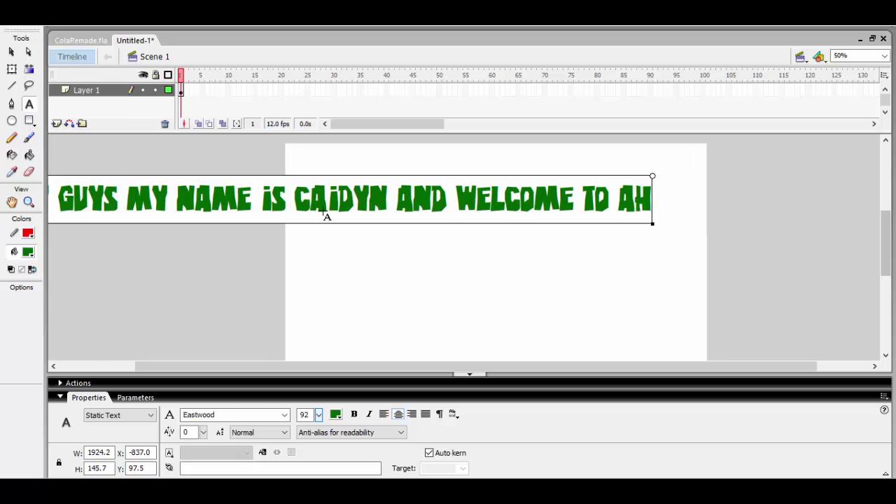
{"action": "key", "text": "BackSpace"}
{"action": "key", "text": "BackSpace"}
{"action": "key", "text": "BackSpace"}
{"action": "key", "text": "BackSpace"}
{"action": "type", "text": "AN"}
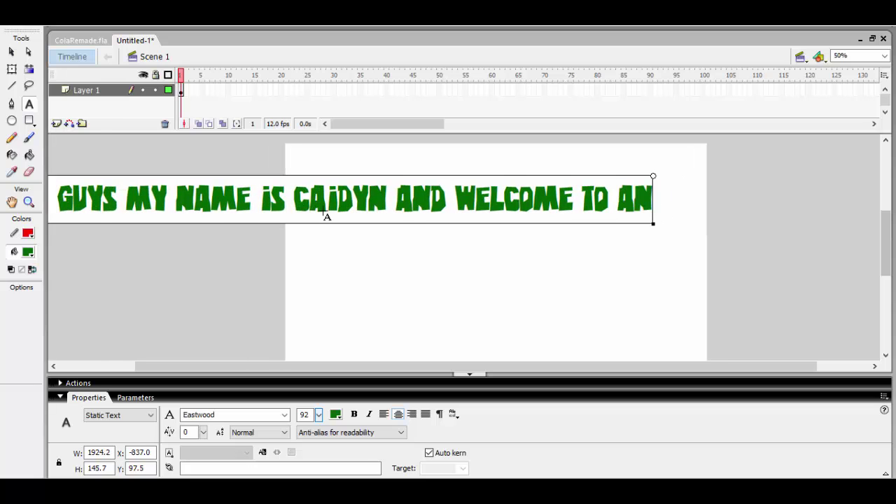
{"action": "type", "text": "OTHER SPEEDPAINT!!! :D"}
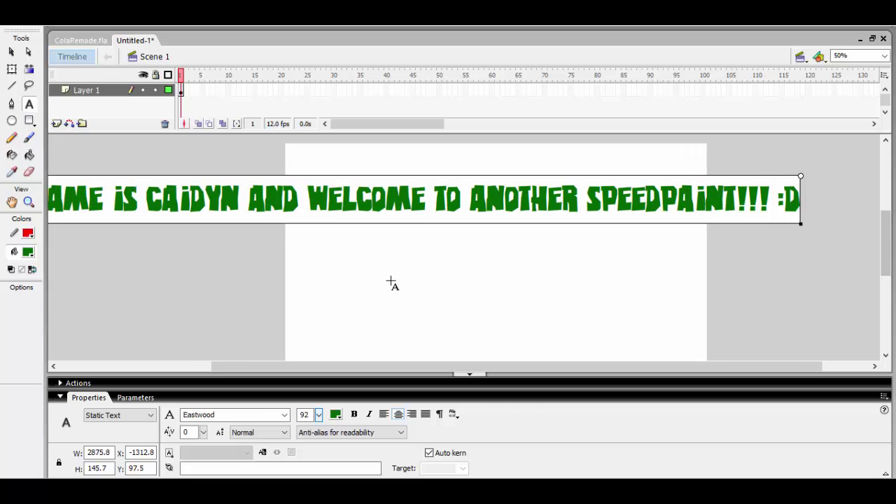
{"action": "key", "text": "Escape"}
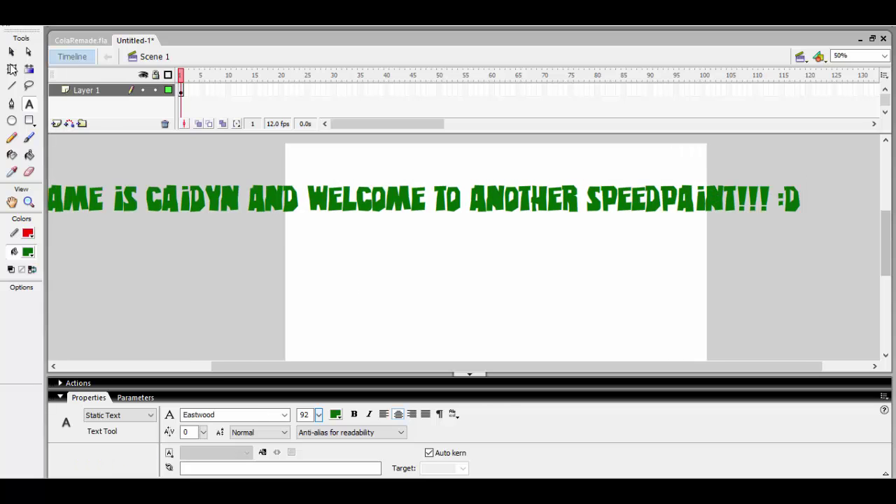
- Select the green greeting text with Free Transform and delete it from the stage
{"action": "key", "text": "q"}
{"action": "left_click", "coordinate": [193, 208]}
{"action": "left_click_drag", "start_coordinate": [389, 214], "coordinate": [574, 214]}
{"action": "key", "text": "Delete"}
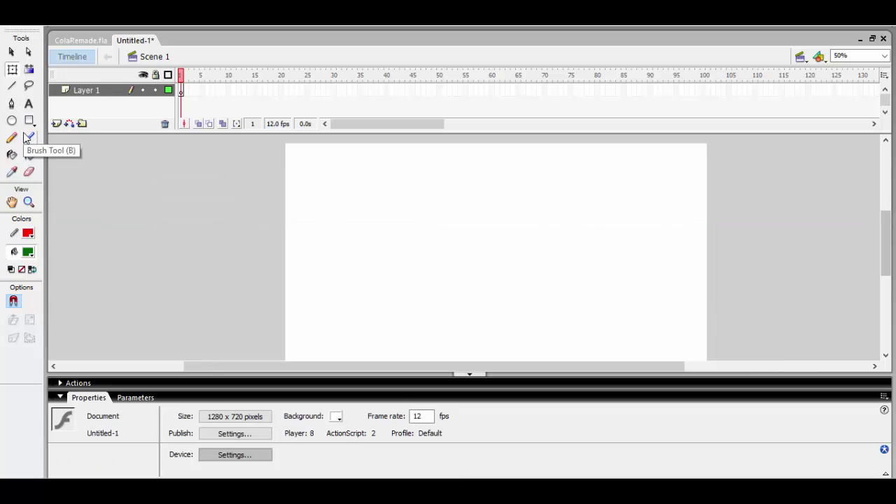
- Switch to the Chrome browser and search the web for "undertale flowey"
{"action": "left_click", "coordinate": [196, 427]}
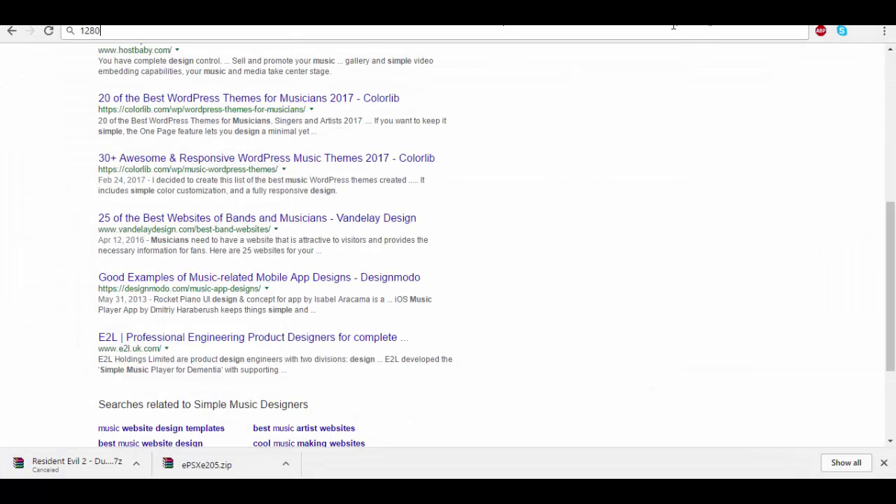
{"action": "left_click", "coordinate": [679, 33]}
{"action": "type", "text": "under"}
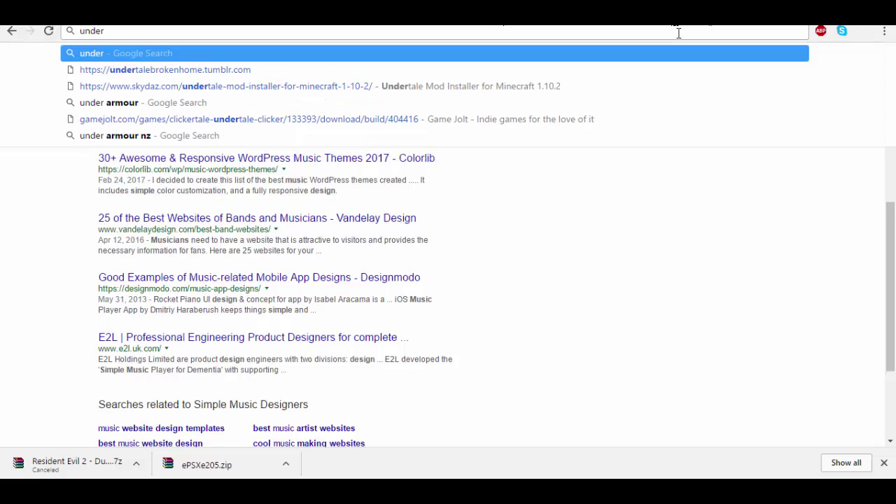
{"action": "type", "text": "tale speed"}
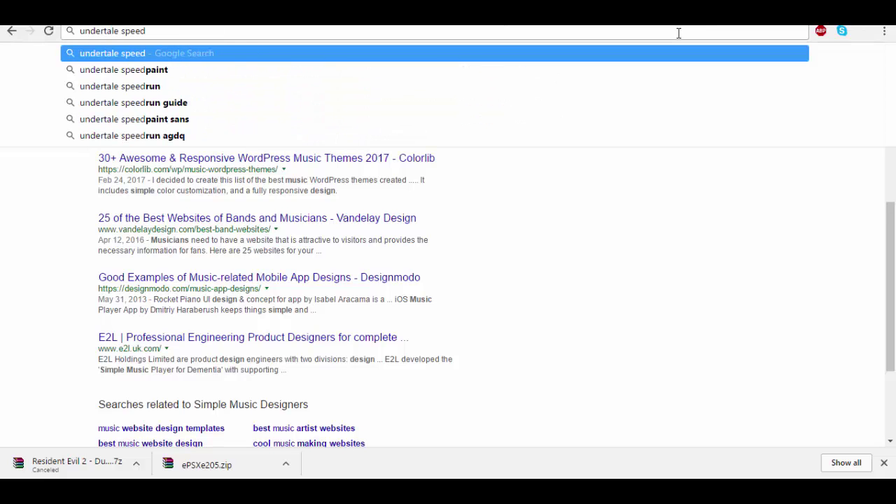
{"action": "key", "text": "BackSpace"}
{"action": "key", "text": "BackSpace"}
{"action": "key", "text": "BackSpace"}
{"action": "key", "text": "BackSpace"}
{"action": "key", "text": "BackSpace"}
{"action": "key", "text": "BackSpace"}
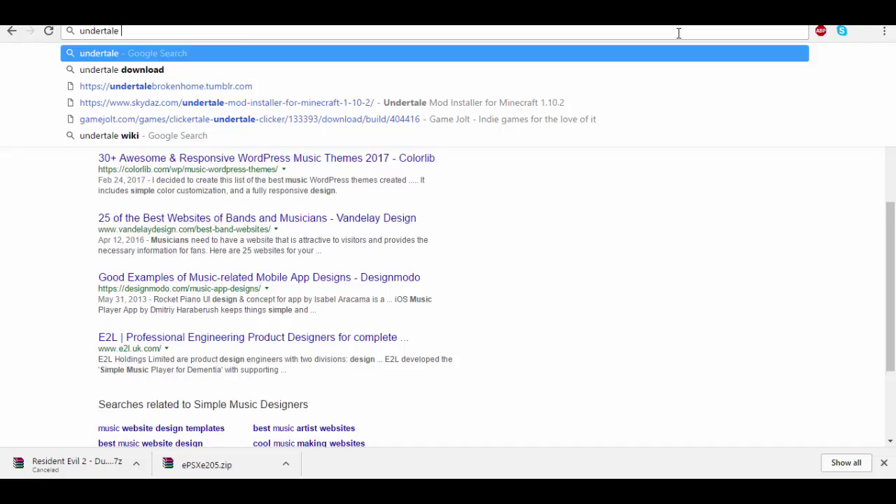
{"action": "type", "text": "flowey"}
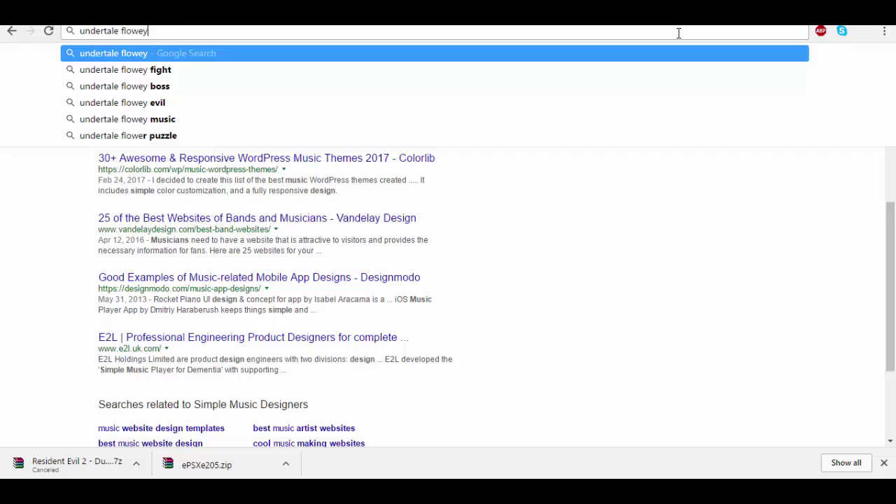
{"action": "key", "text": "Return"}
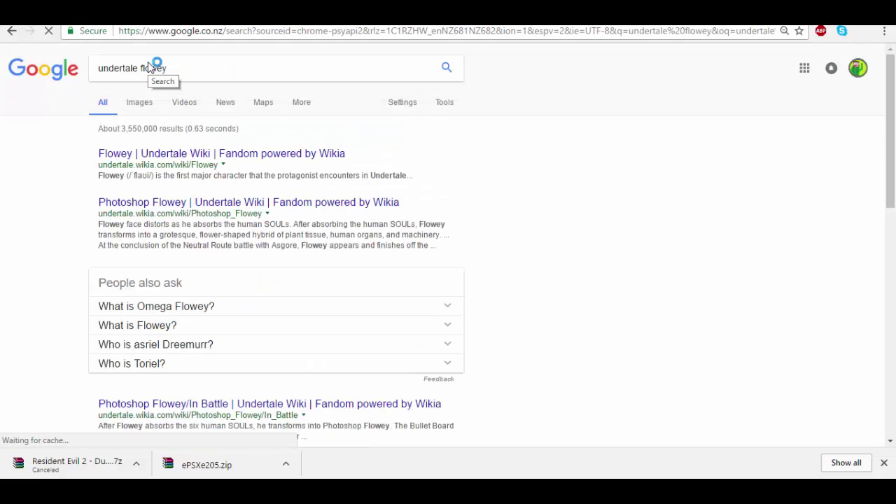
- Show the image results for the search and look through the Flowey reference pictures
{"action": "left_click", "coordinate": [144, 105]}
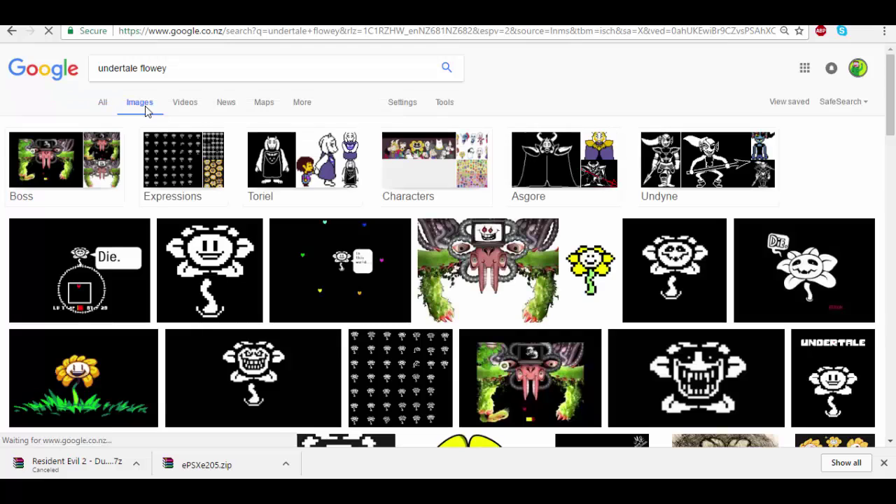
{"action": "scroll", "coordinate": [313, 345], "scroll_direction": "down", "scroll_amount": 1}
{"action": "scroll", "coordinate": [313, 345], "scroll_direction": "down", "scroll_amount": 3}
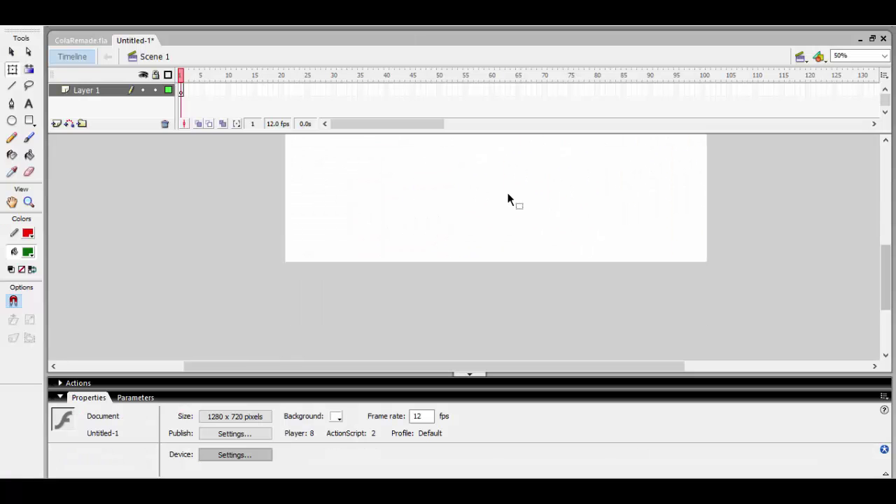
{"action": "key", "text": "n"}
{"action": "mouse_move", "coordinate": [286, 239]}
{"action": "left_mouse_down"}
{"action": "mouse_move", "coordinate": [441, 333]}
{"action": "mouse_move", "coordinate": [394, 313]}
{"action": "left_mouse_up"}
{"action": "left_click_drag", "start_coordinate": [394, 313], "coordinate": [547, 310]}
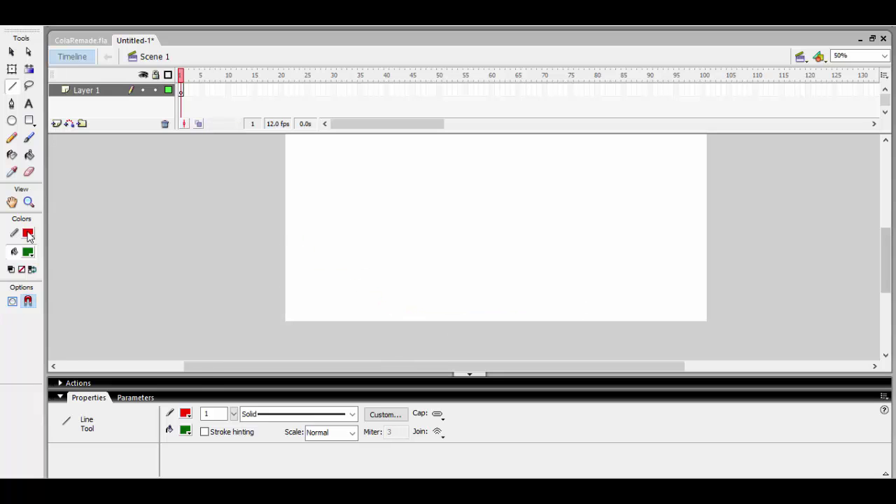
- Set the stroke colour to black and draw a zigzag line of hills across the lower part of the stage
{"action": "left_click", "coordinate": [28, 233]}
{"action": "left_click", "coordinate": [14, 264]}
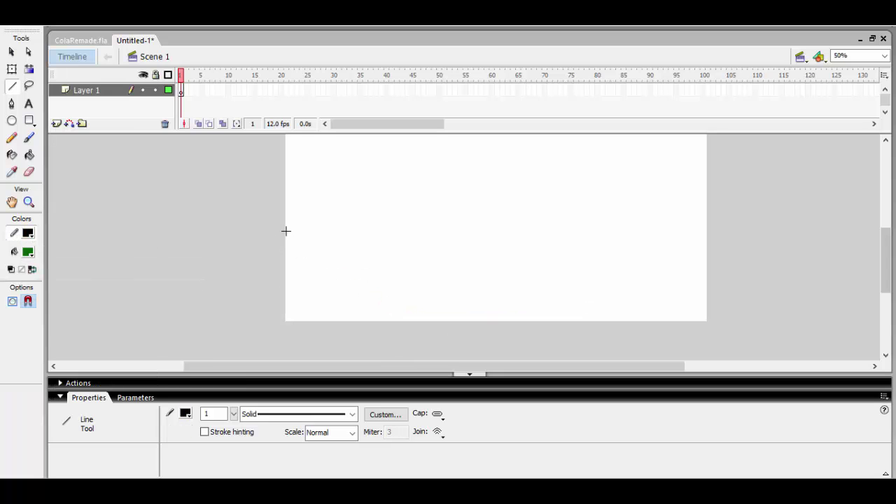
{"action": "left_click_drag", "start_coordinate": [362, 311], "coordinate": [284, 245]}
{"action": "mouse_move", "coordinate": [364, 308]}
{"action": "left_mouse_down"}
{"action": "mouse_move", "coordinate": [639, 286]}
{"action": "mouse_move", "coordinate": [475, 283]}
{"action": "mouse_move", "coordinate": [603, 315]}
{"action": "left_mouse_up"}
{"action": "left_click_drag", "start_coordinate": [603, 314], "coordinate": [706, 256]}
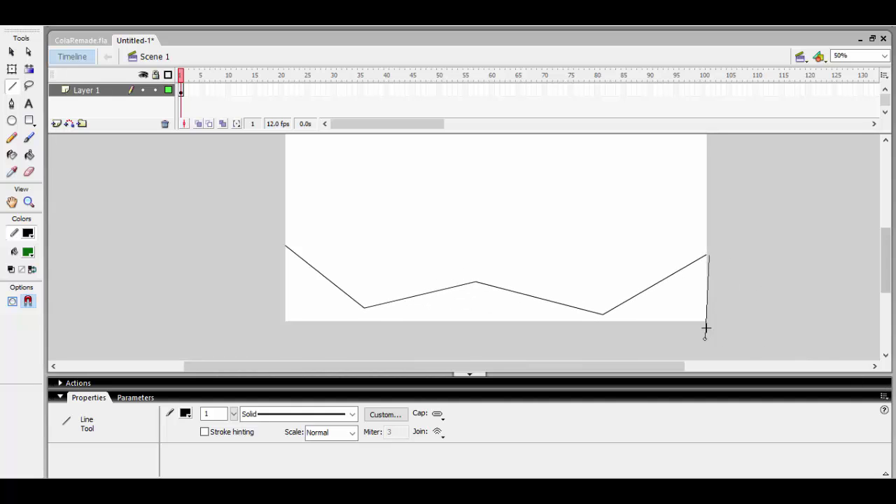
- Close the hill outline along the stage's side and lower edges and fill it with green using Paint Bucket
{"action": "left_click_drag", "start_coordinate": [705, 335], "coordinate": [707, 322]}
{"action": "mouse_move", "coordinate": [704, 324]}
{"action": "left_mouse_down"}
{"action": "mouse_move", "coordinate": [284, 324]}
{"action": "mouse_move", "coordinate": [284, 246]}
{"action": "mouse_move", "coordinate": [280, 328]}
{"action": "mouse_move", "coordinate": [714, 315]}
{"action": "mouse_move", "coordinate": [706, 322]}
{"action": "left_mouse_up"}
{"action": "key", "text": "ctrl+z"}
{"action": "key", "text": "ctrl+z"}
{"action": "left_click", "coordinate": [29, 156]}
{"action": "left_click", "coordinate": [323, 302]}
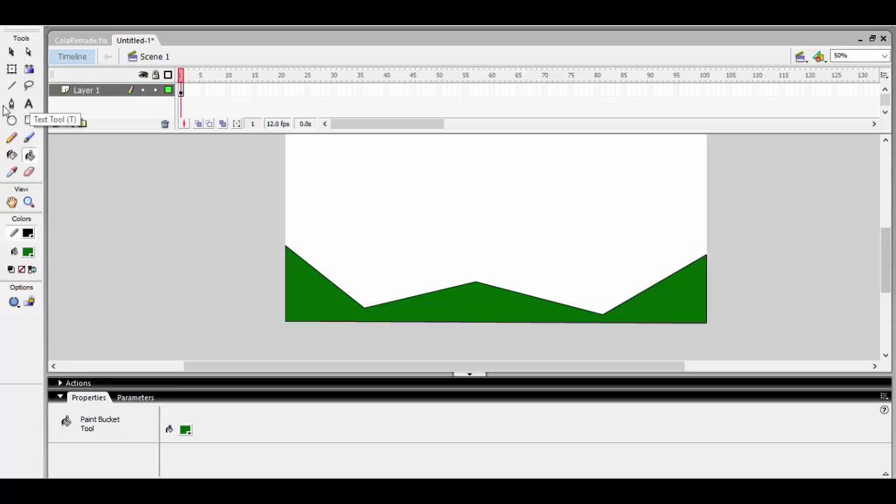
- Set the document's background colour to black
{"action": "left_click", "coordinate": [12, 69]}
{"action": "left_click", "coordinate": [337, 416]}
{"action": "left_click", "coordinate": [339, 341]}
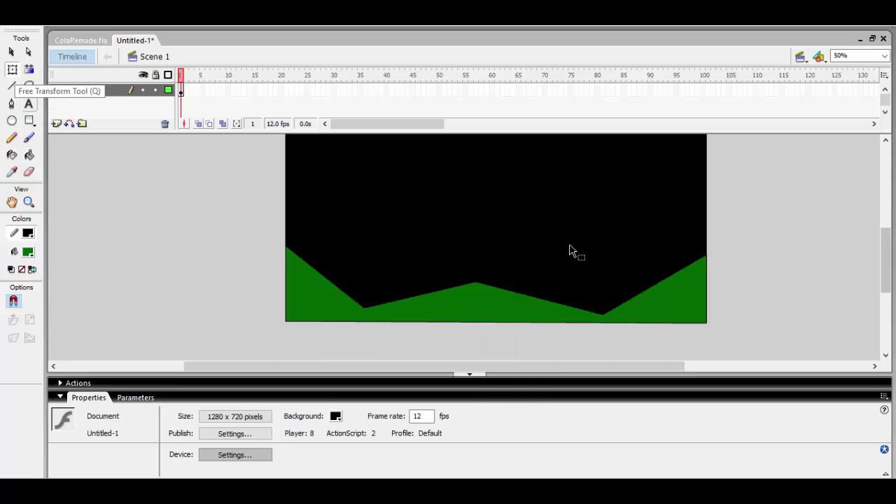
- Mix a custom dark olive-yellow as the fill colour
{"action": "key", "text": "n"}
{"action": "left_click", "coordinate": [31, 255]}
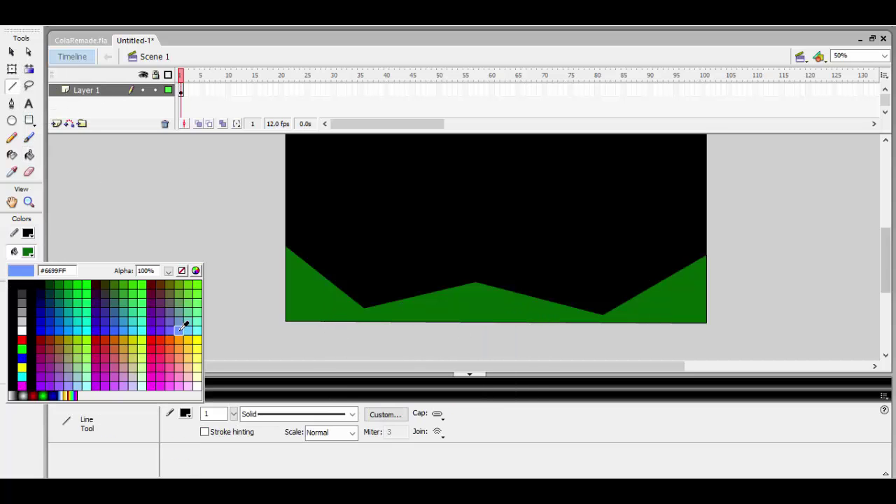
{"action": "left_click", "coordinate": [13, 283]}
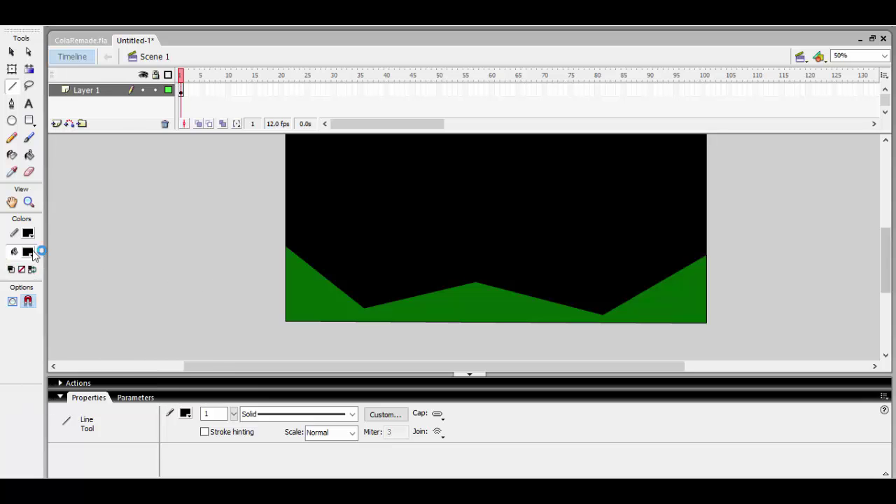
{"action": "left_click", "coordinate": [28, 252]}
{"action": "left_click", "coordinate": [195, 270]}
{"action": "left_click", "coordinate": [472, 220]}
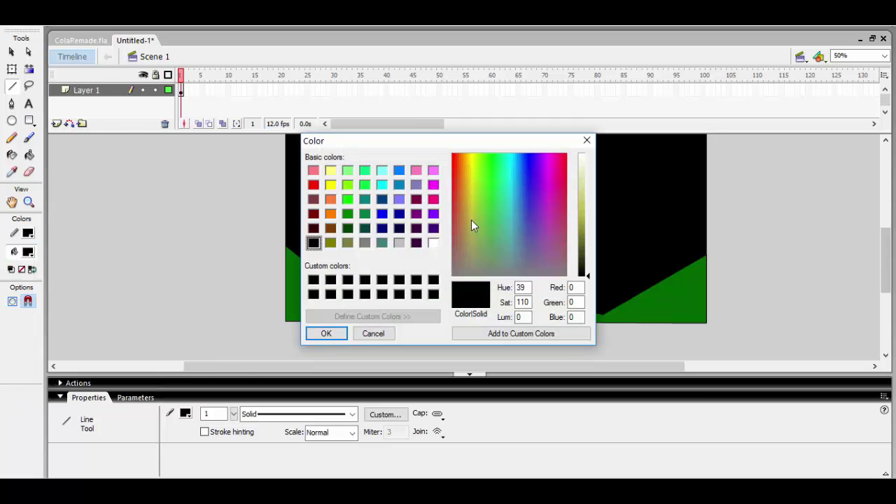
{"action": "left_click", "coordinate": [472, 165]}
{"action": "left_click", "coordinate": [588, 241]}
{"action": "left_click", "coordinate": [326, 333]}
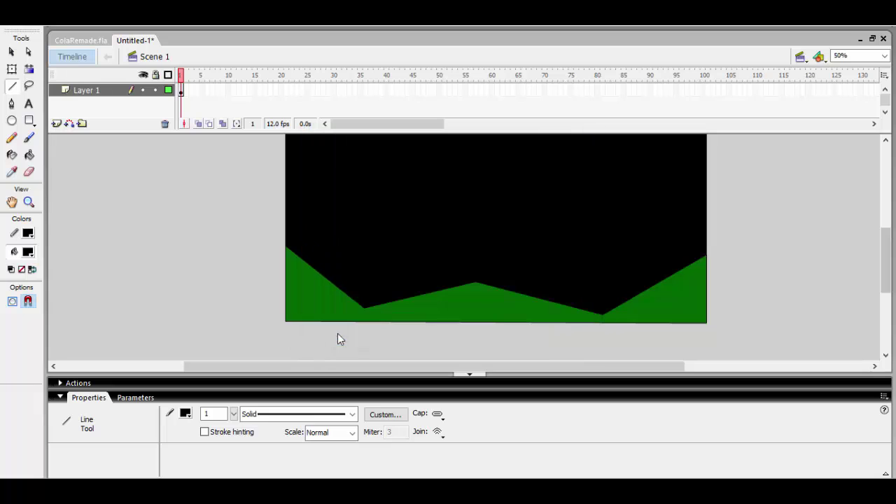
{"action": "left_click", "coordinate": [12, 120]}
{"action": "left_click_drag", "start_coordinate": [389, 236], "coordinate": [573, 327]}
{"action": "key", "text": "ctrl+z"}
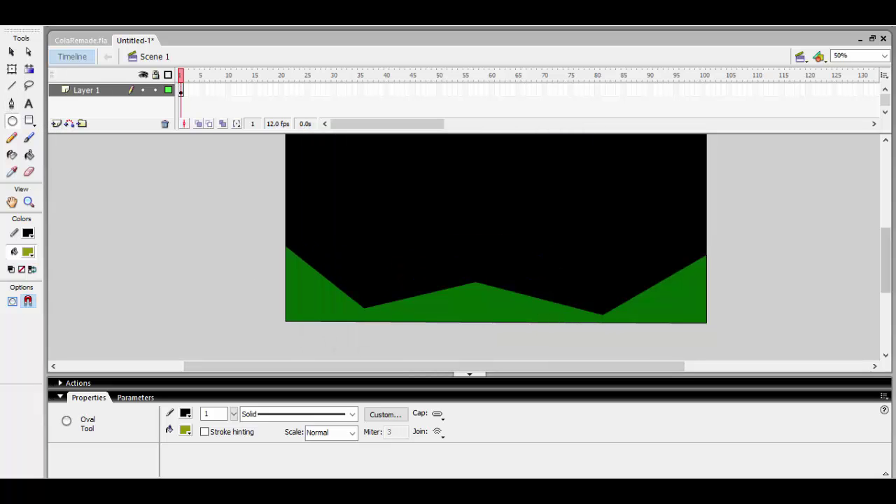
- Make olive-yellow the stroke colour and draw a closed, wide polygonal outline over the middle of the hills with the Line tool
{"action": "left_click", "coordinate": [12, 85]}
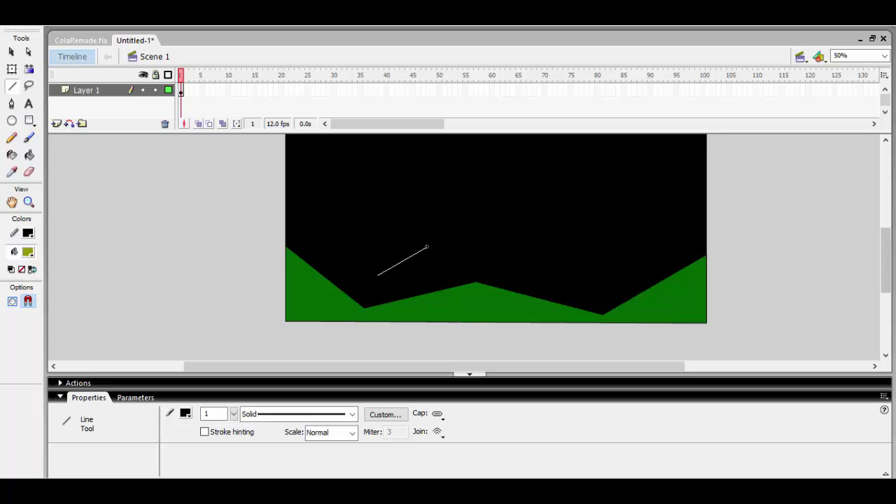
{"action": "left_click", "coordinate": [31, 269]}
{"action": "left_click_drag", "start_coordinate": [380, 273], "coordinate": [424, 240]}
{"action": "left_click_drag", "start_coordinate": [425, 240], "coordinate": [527, 237]}
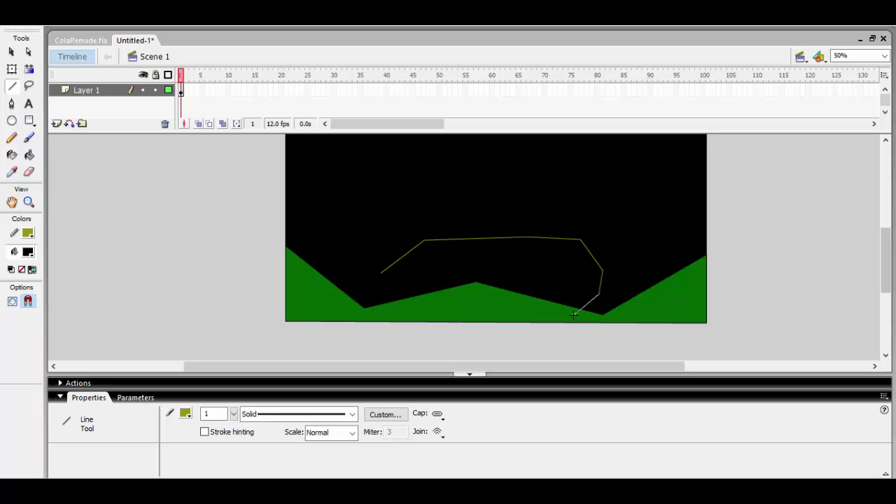
{"action": "left_click_drag", "start_coordinate": [574, 314], "coordinate": [574, 315]}
{"action": "left_click_drag", "start_coordinate": [574, 315], "coordinate": [428, 315]}
{"action": "left_click_drag", "start_coordinate": [427, 315], "coordinate": [397, 308]}
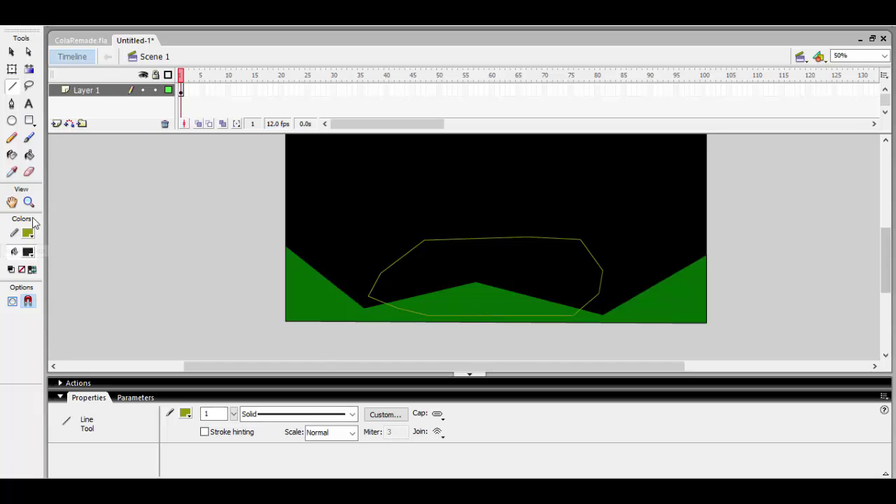
- Make olive-yellow the fill colour and fill both the upper and lower areas inside the polygonal outline
{"action": "left_click", "coordinate": [30, 154]}
{"action": "left_click", "coordinate": [441, 286]}
{"action": "key", "text": "ctrl+z"}
{"action": "left_click", "coordinate": [31, 268]}
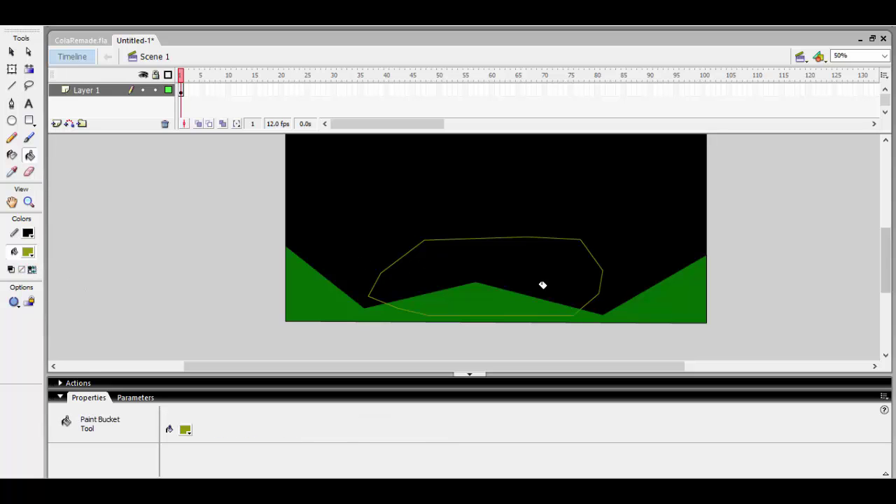
{"action": "left_click", "coordinate": [540, 284]}
{"action": "left_click", "coordinate": [504, 308]}
- Delete the two black hill lines that cross the olive-yellow shape
{"action": "left_click", "coordinate": [12, 68]}
{"action": "left_click", "coordinate": [415, 300]}
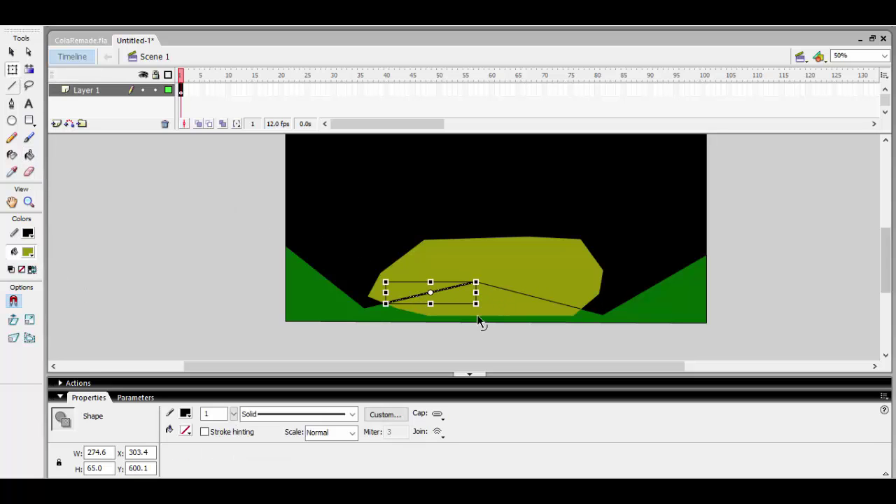
{"action": "key", "text": "Delete"}
{"action": "left_click", "coordinate": [512, 292]}
{"action": "key", "text": "Delete"}
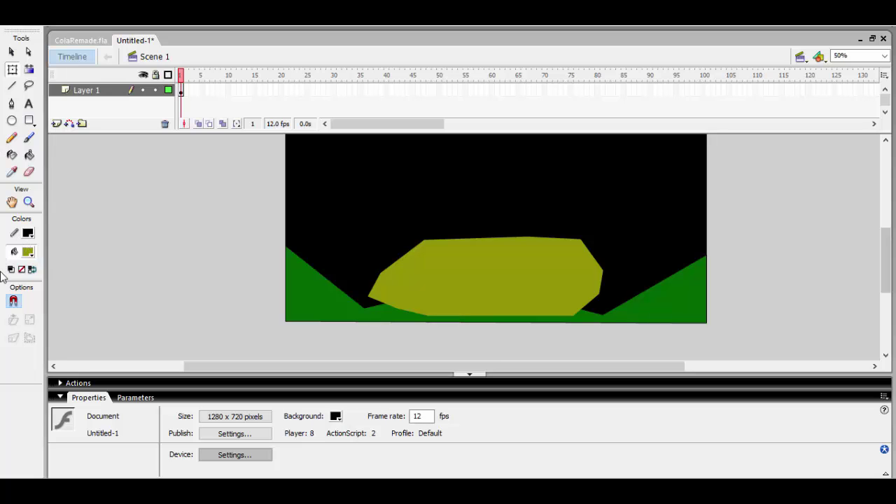
- Change the fill colour to a bright custom yellow in the colour mixer
{"action": "left_click", "coordinate": [28, 252]}
{"action": "left_click", "coordinate": [196, 268]}
{"action": "left_click", "coordinate": [582, 213]}
{"action": "left_click", "coordinate": [325, 334]}
- Draw a smaller closed black outline inside the olive-yellow shape and fill it with the bright yellow
{"action": "left_click", "coordinate": [12, 87]}
{"action": "left_click_drag", "start_coordinate": [392, 285], "coordinate": [420, 303]}
{"action": "left_click_drag", "start_coordinate": [420, 304], "coordinate": [547, 301]}
{"action": "mouse_move", "coordinate": [546, 300]}
{"action": "left_mouse_down"}
{"action": "mouse_move", "coordinate": [588, 293]}
{"action": "mouse_move", "coordinate": [592, 266]}
{"action": "mouse_move", "coordinate": [576, 243]}
{"action": "left_mouse_up"}
{"action": "left_click_drag", "start_coordinate": [576, 243], "coordinate": [541, 248]}
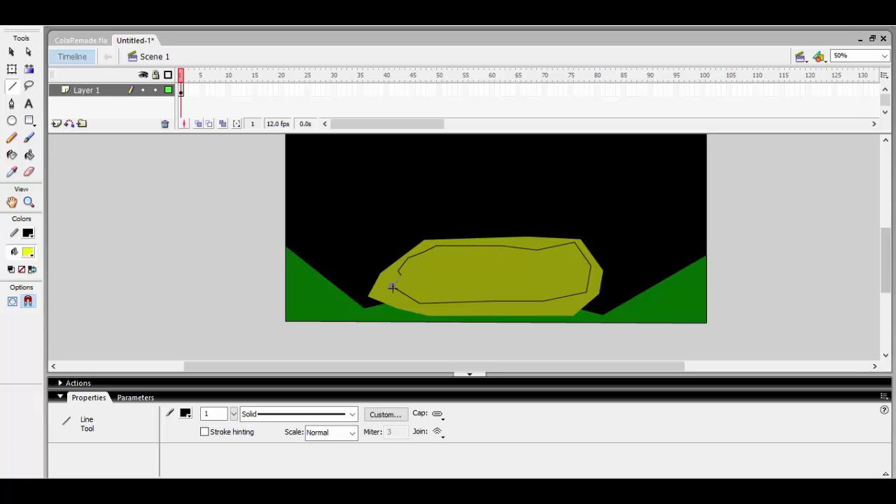
{"action": "left_click", "coordinate": [29, 154]}
{"action": "left_click", "coordinate": [476, 280]}
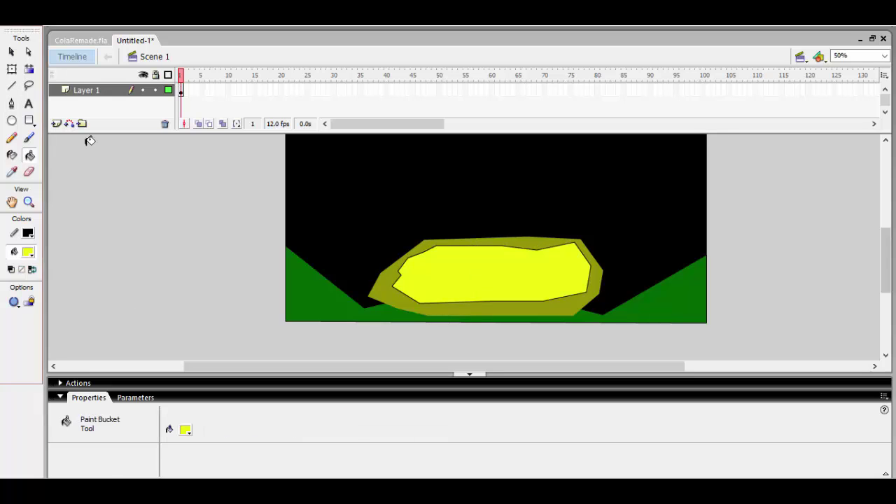
{"action": "left_click", "coordinate": [12, 85]}
{"action": "left_click_drag", "start_coordinate": [380, 273], "coordinate": [380, 273]}
{"action": "key", "text": "ctrl+z"}
{"action": "left_click_drag", "start_coordinate": [321, 274], "coordinate": [381, 274]}
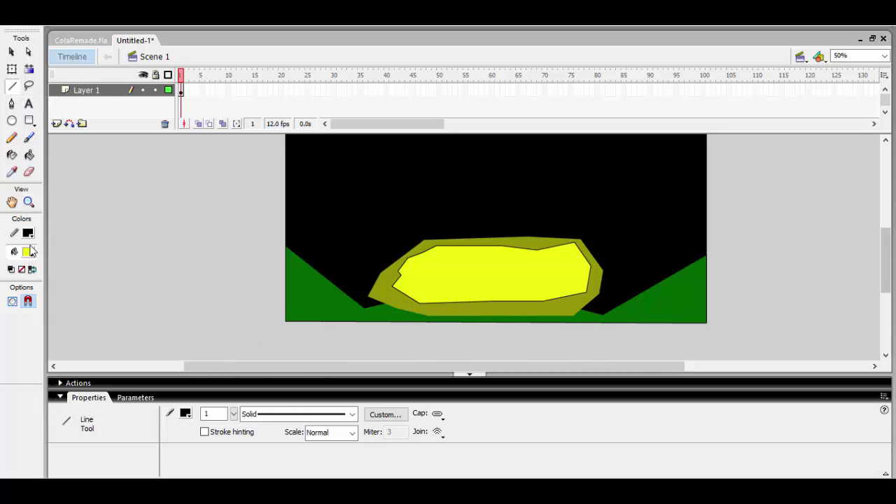
- Sample the hills' green as stroke colour and draw a line from each outer hill to the near side of the olive-yellow shape
{"action": "key", "text": "i"}
{"action": "left_click", "coordinate": [356, 310]}
{"action": "left_click", "coordinate": [32, 269]}
{"action": "key", "text": "n"}
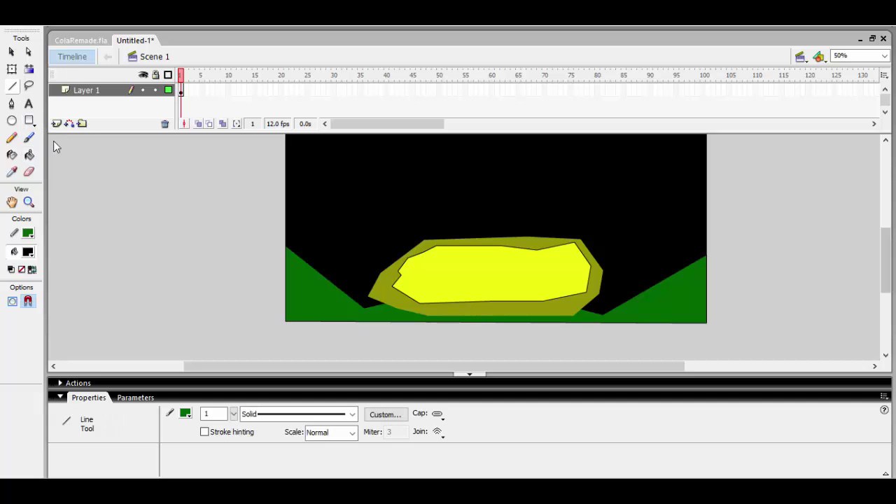
{"action": "left_click_drag", "start_coordinate": [308, 261], "coordinate": [391, 266]}
{"action": "key", "text": "ctrl+z"}
{"action": "left_click_drag", "start_coordinate": [601, 270], "coordinate": [683, 271]}
- Make green the fill colour and fill the two black gaps below the new lines beside the olive-yellow shape
{"action": "key", "text": "k"}
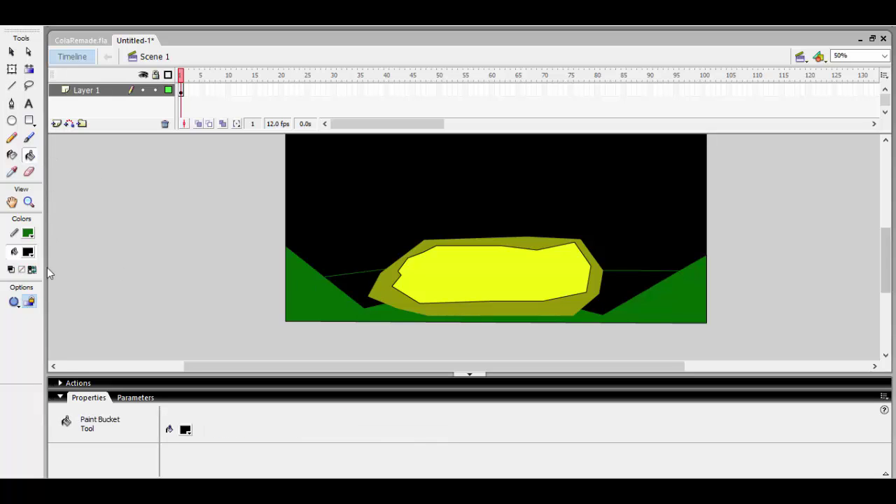
{"action": "left_click", "coordinate": [33, 269]}
{"action": "left_click", "coordinate": [365, 298]}
{"action": "left_click", "coordinate": [592, 303]}
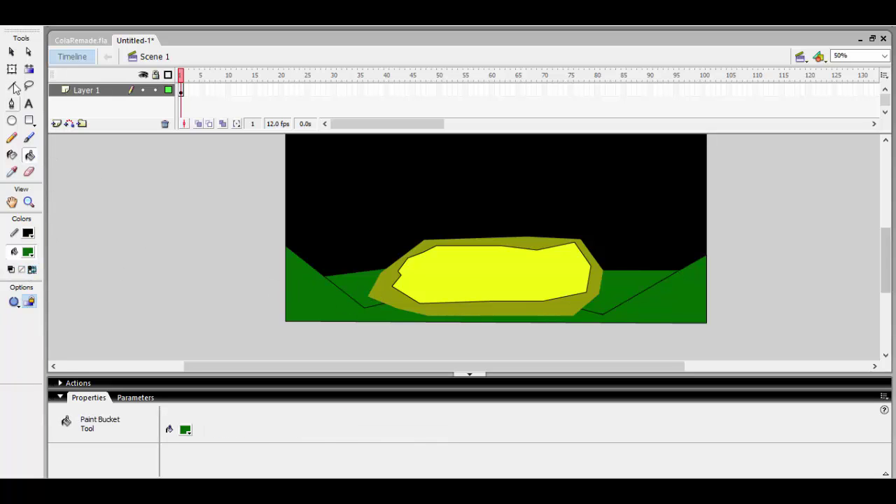
- Delete the leftover black outer-hill lines on both sides of the olive-yellow patch
{"action": "key", "text": "q"}
{"action": "left_click", "coordinate": [345, 291]}
{"action": "key", "text": "Delete"}
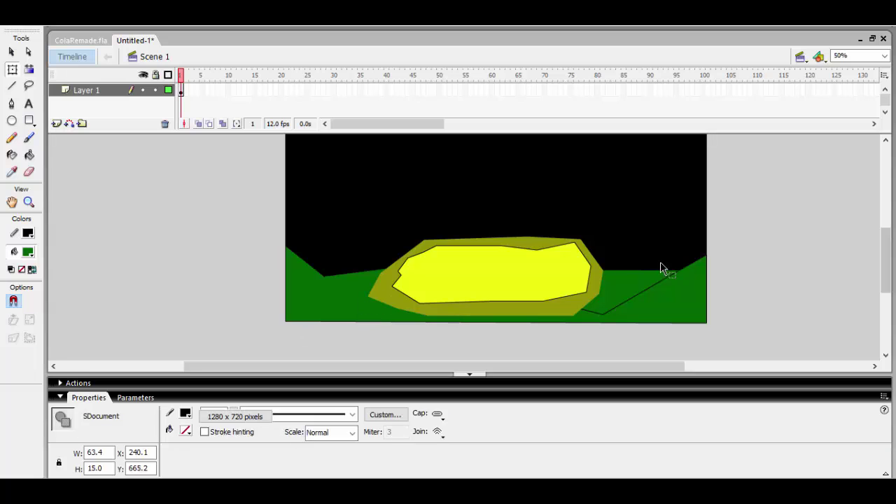
{"action": "left_click", "coordinate": [622, 304]}
{"action": "key", "text": "Delete"}
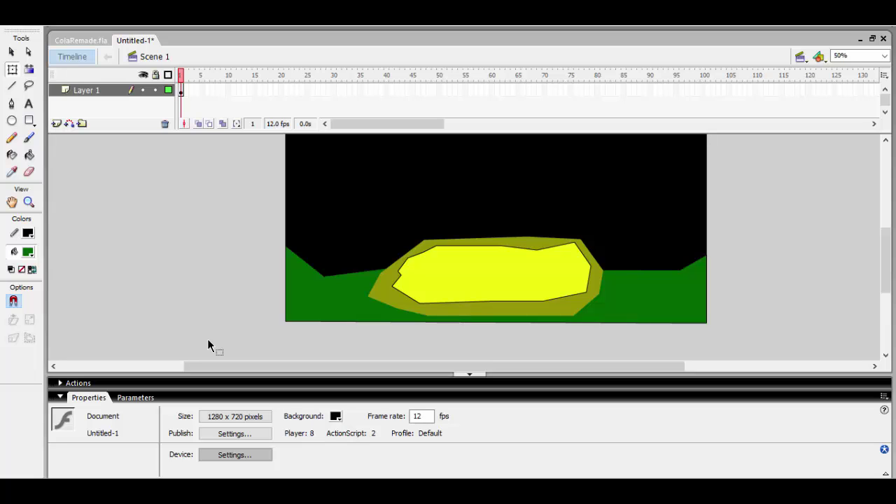
- Set the fill colour to yellow #FFFF00 for drawing with the Oval tool
{"action": "left_click", "coordinate": [12, 121]}
{"action": "left_click_drag", "start_coordinate": [119, 219], "coordinate": [140, 236]}
{"action": "key", "text": "ctrl+z"}
{"action": "left_click", "coordinate": [28, 252]}
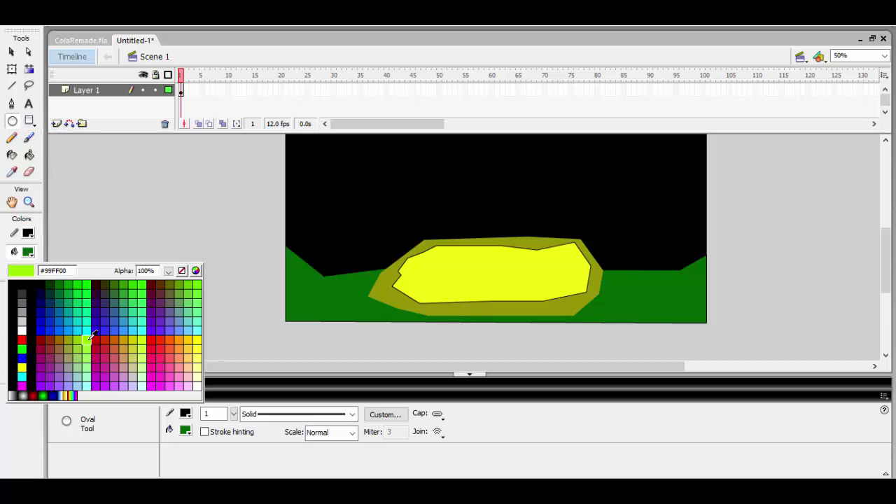
{"action": "left_click", "coordinate": [198, 341]}
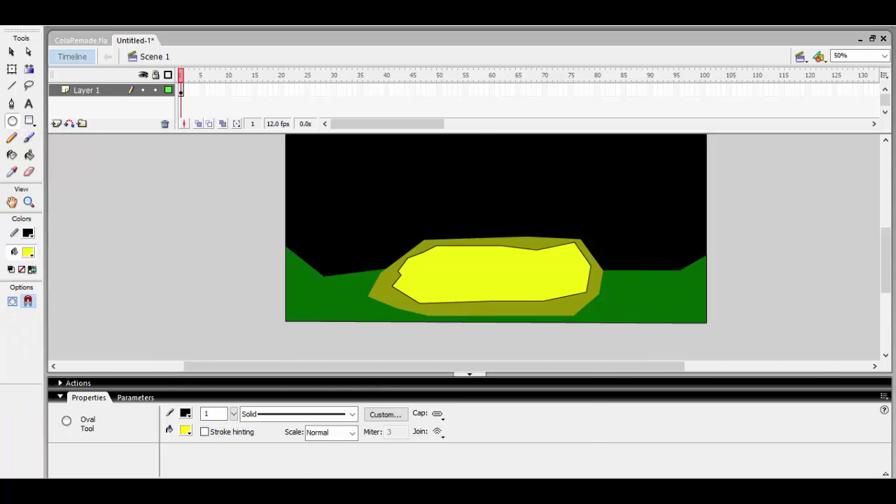
- Switch to the browser and look up reference images with the search "udnertale flower bed"
{"action": "key", "text": "alt+Tab"}
{"action": "left_click", "coordinate": [248, 35]}
{"action": "type", "text": "udnertale flower bed"}
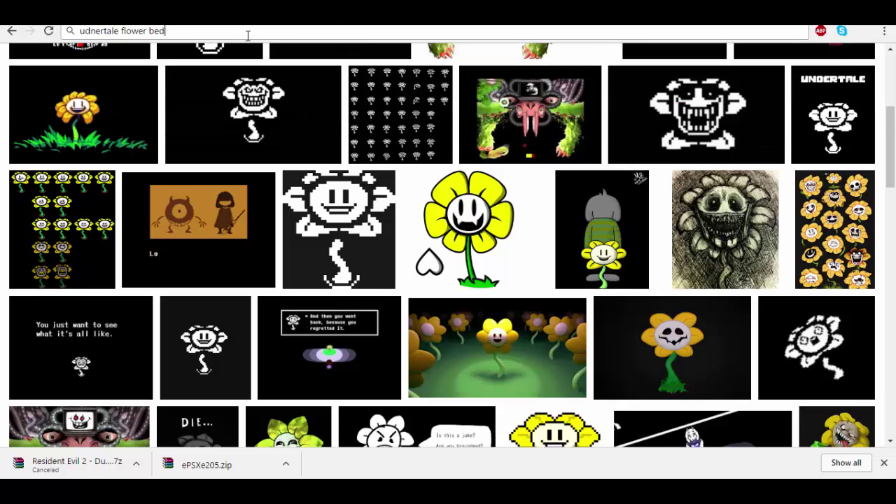
{"action": "key", "text": "Return"}
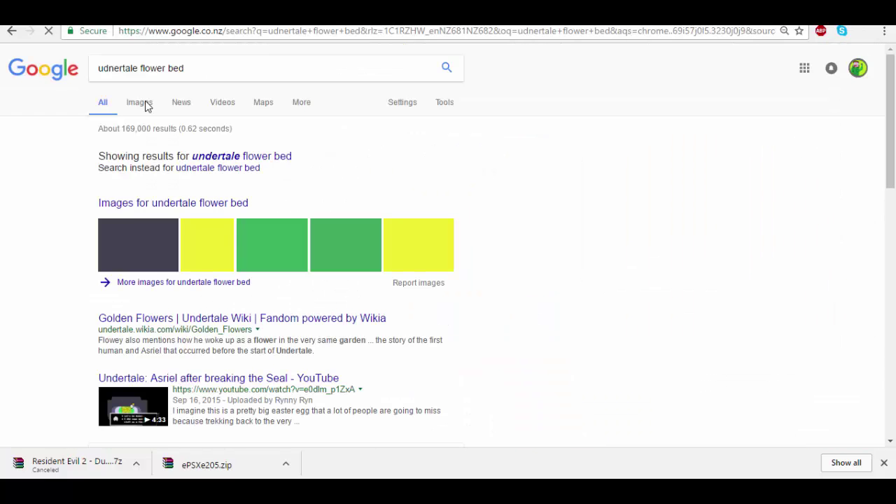
{"action": "left_click", "coordinate": [144, 103]}
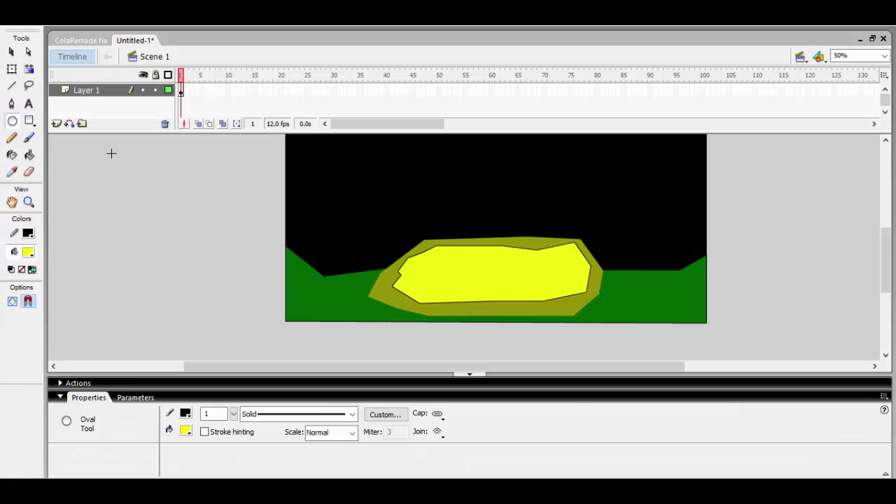
- Set the fill to orange-yellow and scatter ovals of various sizes across the bright yellow patch
{"action": "left_click", "coordinate": [28, 252]}
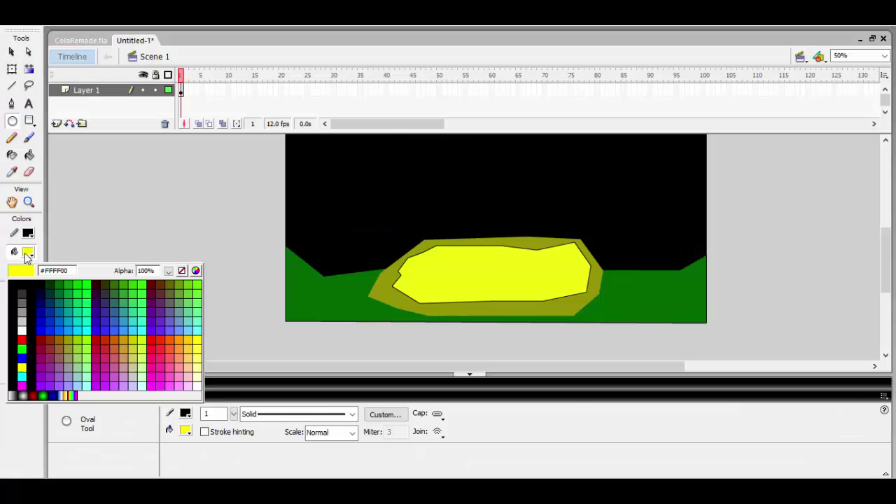
{"action": "left_click", "coordinate": [188, 338]}
{"action": "mouse_move", "coordinate": [427, 254]}
{"action": "left_mouse_down"}
{"action": "mouse_move", "coordinate": [453, 267]}
{"action": "mouse_move", "coordinate": [567, 272]}
{"action": "left_mouse_up"}
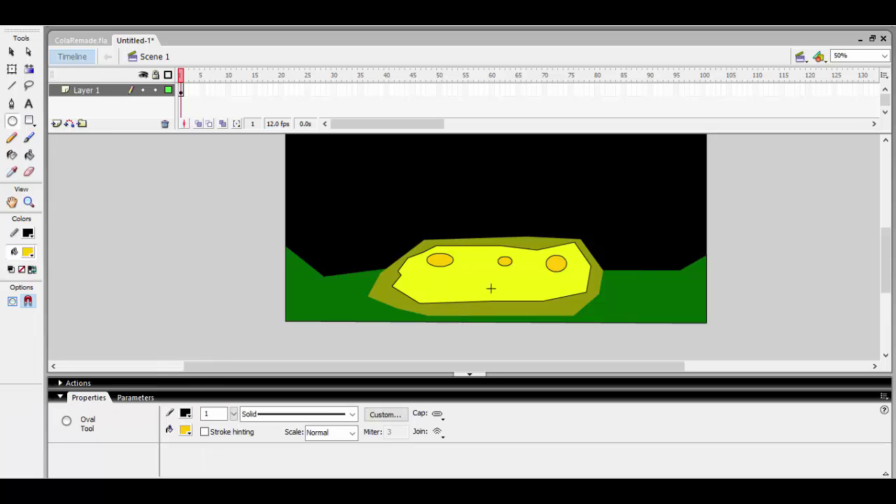
{"action": "left_click_drag", "start_coordinate": [415, 301], "coordinate": [443, 274]}
{"action": "mouse_move", "coordinate": [506, 285]}
{"action": "left_mouse_down"}
{"action": "mouse_move", "coordinate": [481, 296]}
{"action": "mouse_move", "coordinate": [505, 277]}
{"action": "mouse_move", "coordinate": [560, 279]}
{"action": "left_mouse_up"}
{"action": "key", "text": "ctrl+z"}
{"action": "left_click_drag", "start_coordinate": [456, 262], "coordinate": [543, 282]}
{"action": "left_click_drag", "start_coordinate": [478, 245], "coordinate": [492, 259]}
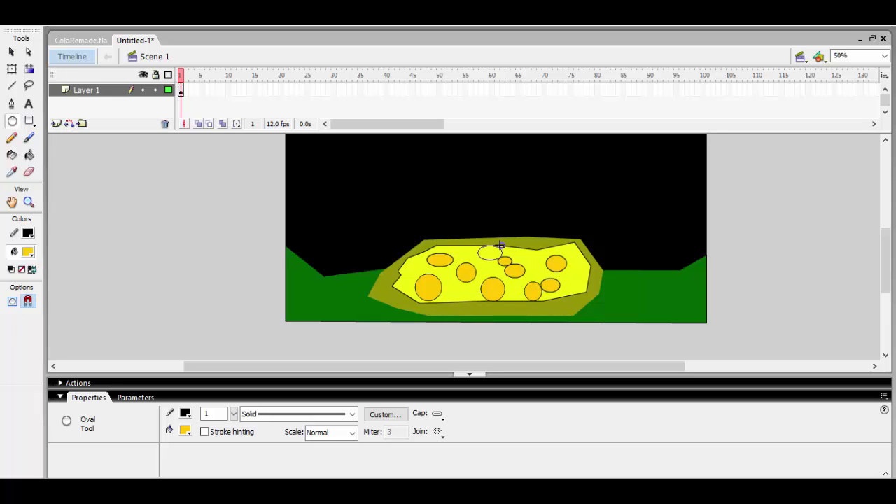
- Set the fill to yellow #FFFF00 and draw small petal ovals around the upper-left orange-yellow oval
{"action": "left_click", "coordinate": [28, 252]}
{"action": "left_click", "coordinate": [198, 341]}
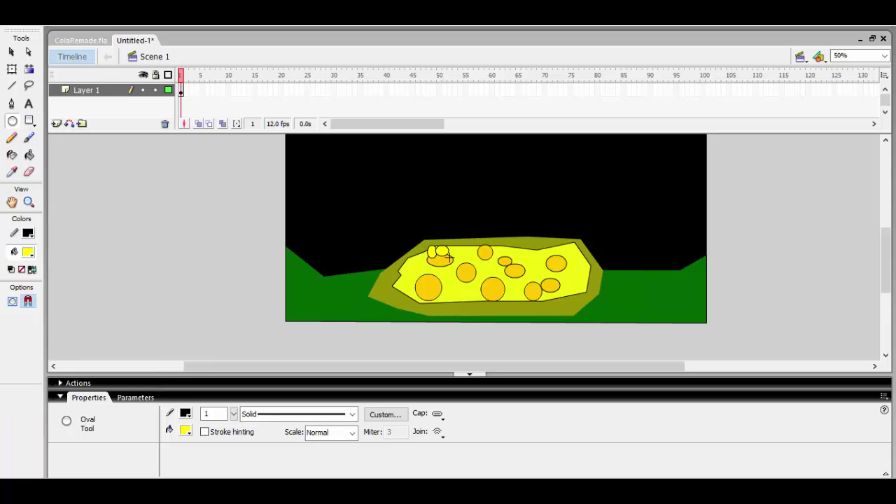
{"action": "key", "text": "ctrl+z"}
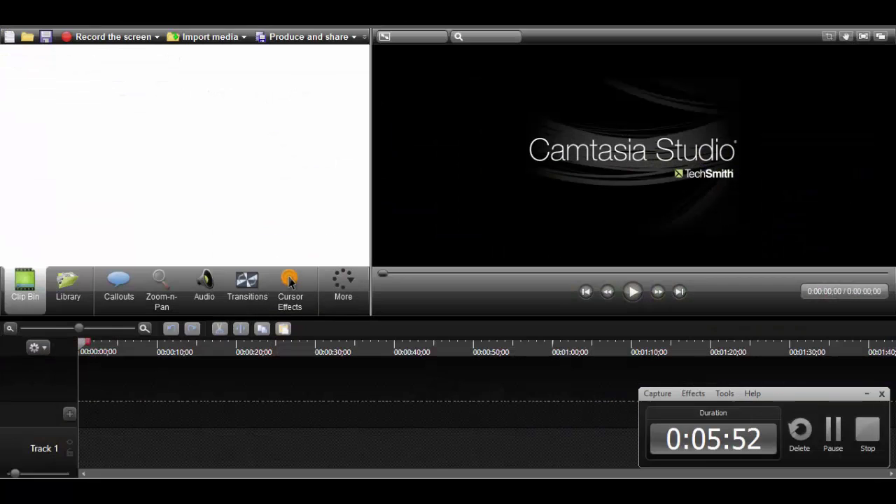
{"action": "key", "text": "alt+Tab"}
{"action": "left_click", "coordinate": [867, 394]}
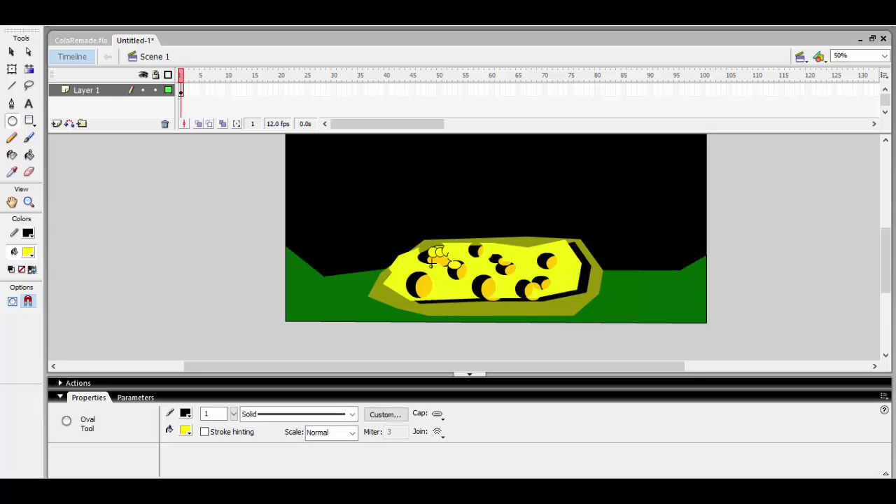
- Undo the accidental shift of the bright yellow patch
{"action": "key", "text": "z"}
{"action": "left_click", "coordinate": [11, 121]}
{"action": "key", "text": "ctrl+z"}
{"action": "key", "text": "ctrl+z"}
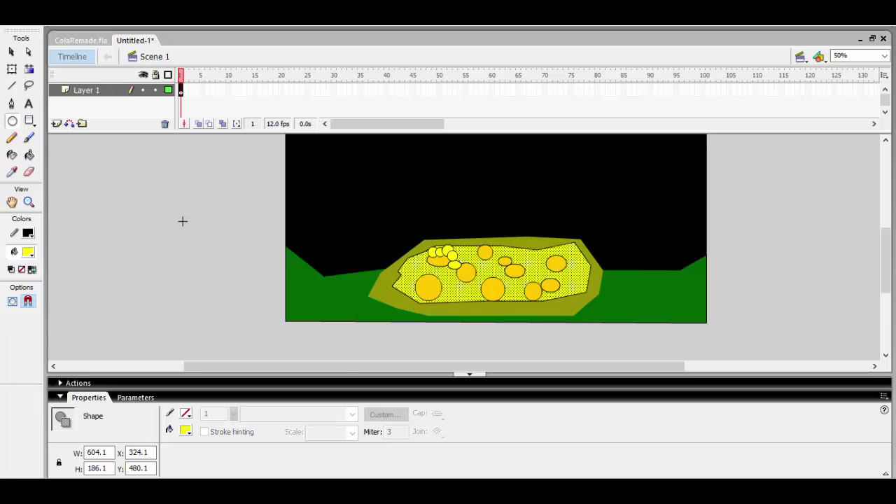
- Draw more small yellow petal ovals around the orange-yellow ovals on the near side of the patch
{"action": "left_click", "coordinate": [438, 266]}
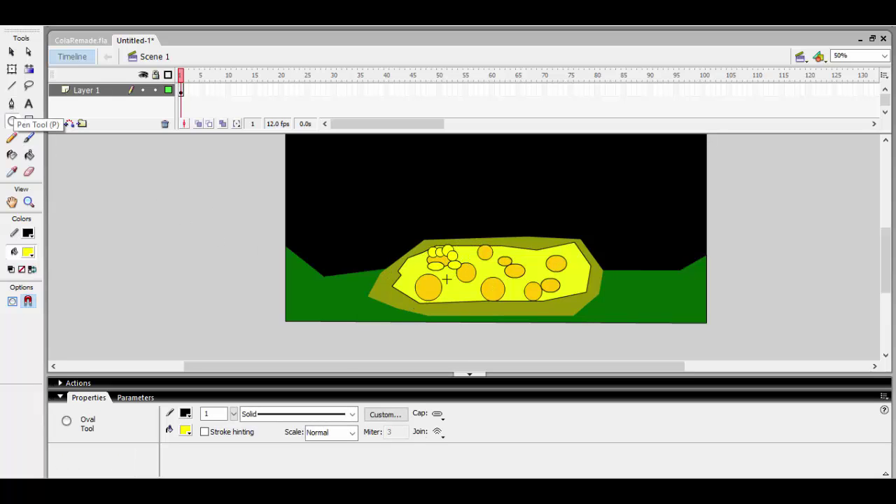
{"action": "mouse_move", "coordinate": [420, 252]}
{"action": "left_mouse_down"}
{"action": "mouse_move", "coordinate": [430, 270]}
{"action": "mouse_move", "coordinate": [423, 273]}
{"action": "mouse_move", "coordinate": [445, 289]}
{"action": "left_mouse_up"}
{"action": "mouse_move", "coordinate": [435, 299]}
{"action": "left_mouse_down"}
{"action": "mouse_move", "coordinate": [446, 285]}
{"action": "mouse_move", "coordinate": [443, 294]}
{"action": "left_mouse_up"}
- Undo all the yellow petals and the orange-yellow ovals on the bright yellow patch
{"action": "key", "text": "ctrl+z"}
{"action": "key", "text": "ctrl+z"}
{"action": "key", "text": "ctrl+z"}
{"action": "key", "text": "ctrl+z"}
{"action": "key", "text": "ctrl+z"}
{"action": "key", "text": "ctrl+z"}
{"action": "key", "text": "ctrl+z"}
{"action": "key", "text": "ctrl+z"}
{"action": "key", "text": "ctrl+z"}
{"action": "key", "text": "ctrl+z"}
{"action": "key", "text": "ctrl+z"}
{"action": "key", "text": "ctrl+z"}
{"action": "key", "text": "ctrl+z"}
{"action": "key", "text": "ctrl+z"}
{"action": "key", "text": "ctrl+z"}
{"action": "key", "text": "ctrl+z"}
{"action": "key", "text": "ctrl+z"}
{"action": "key", "text": "ctrl+z"}
{"action": "key", "text": "ctrl+z"}
{"action": "key", "text": "ctrl+z"}
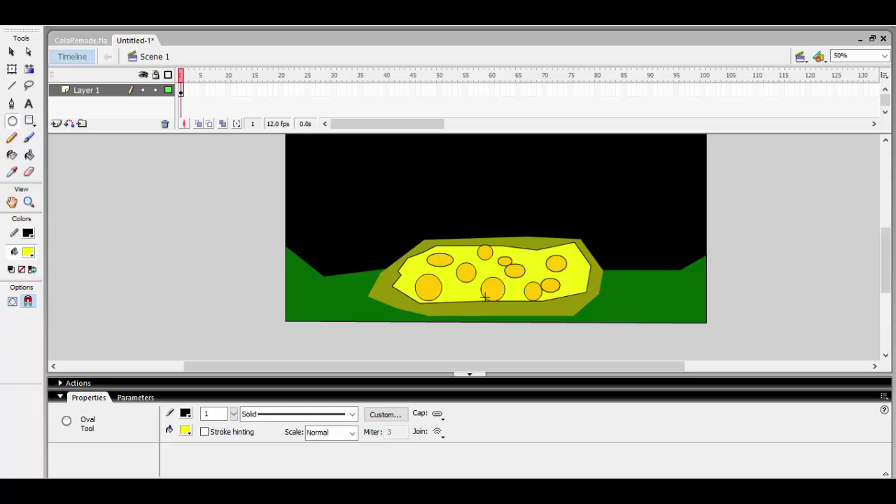
- Try to delete the bright yellow patch with its black outline and the surrounding olive-yellow fill
{"action": "left_click", "coordinate": [12, 70]}
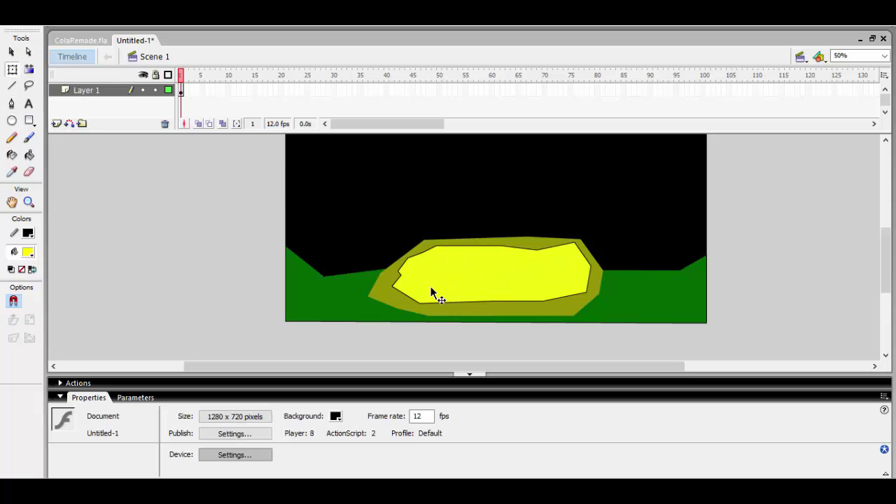
{"action": "left_click", "coordinate": [432, 289]}
{"action": "key", "text": "Delete"}
{"action": "left_click_drag", "start_coordinate": [460, 242], "coordinate": [413, 312]}
{"action": "key", "text": "ctrl+x"}
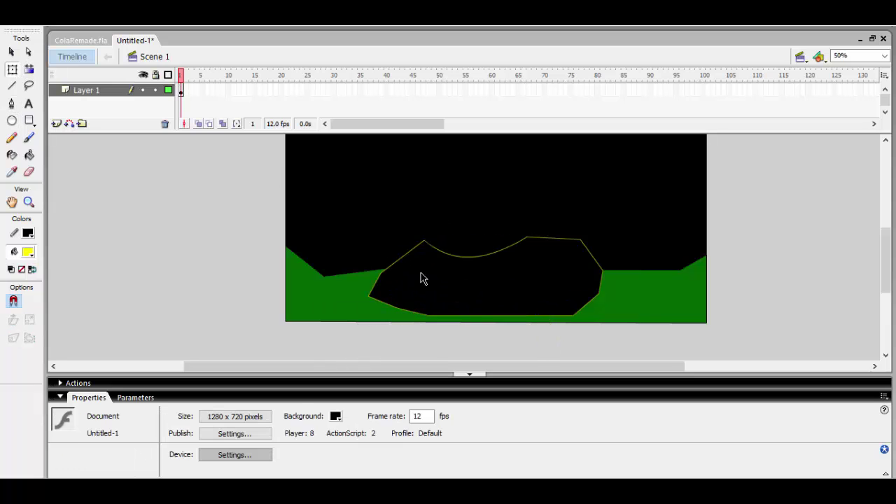
{"action": "key", "text": "ctrl+v"}
{"action": "key", "text": "z"}
{"action": "key", "text": "ctrl+z"}
{"action": "key", "text": "ctrl+z"}
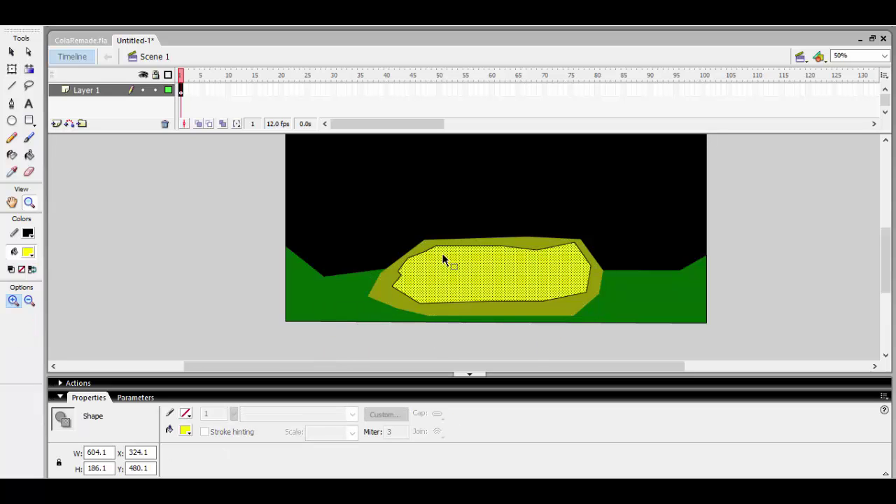
- Undo the side ground fills, the bright yellow patch and the olive-yellow shape back to its partly drawn upper outline
{"action": "key", "text": "ctrl+z"}
{"action": "key", "text": "ctrl+z"}
{"action": "key", "text": "ctrl+z"}
{"action": "key", "text": "ctrl+z"}
{"action": "key", "text": "ctrl+z"}
{"action": "key", "text": "ctrl+z"}
{"action": "key", "text": "ctrl+z"}
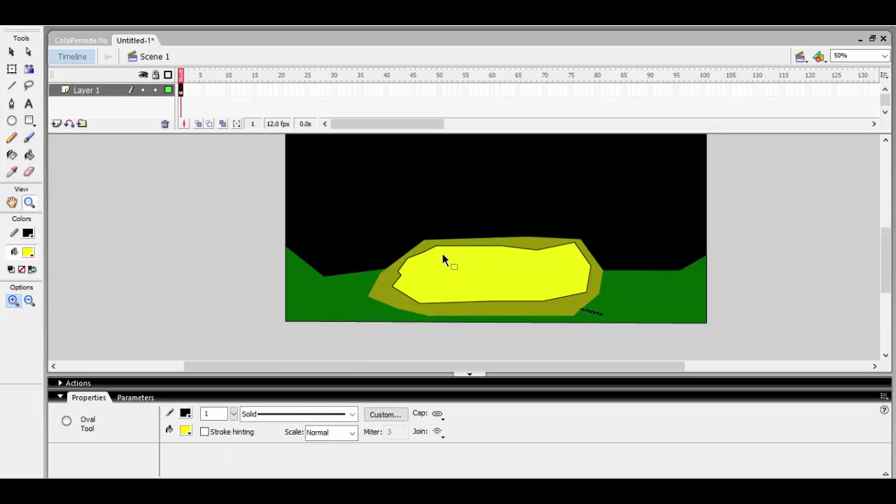
{"action": "key", "text": "ctrl+z"}
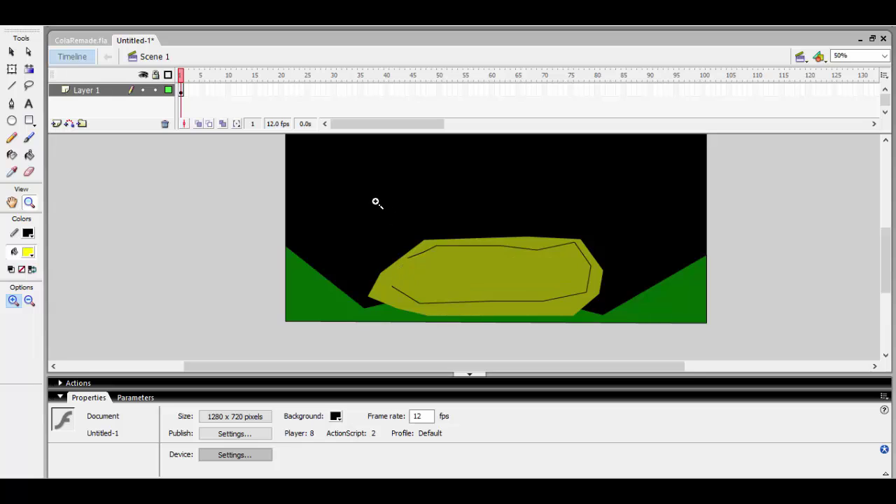
{"action": "key", "text": "ctrl+z"}
{"action": "key", "text": "ctrl+z"}
{"action": "key", "text": "ctrl+z"}
{"action": "key", "text": "ctrl+z"}
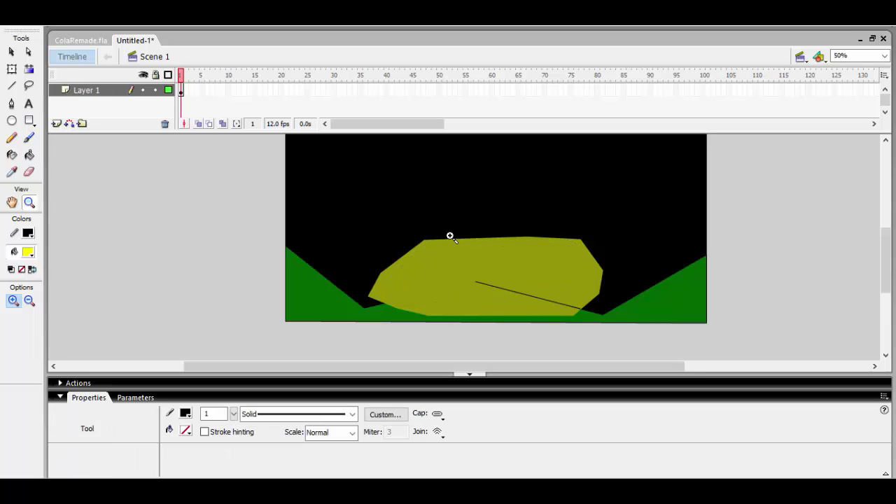
{"action": "key", "text": "ctrl+z"}
{"action": "key", "text": "ctrl+z"}
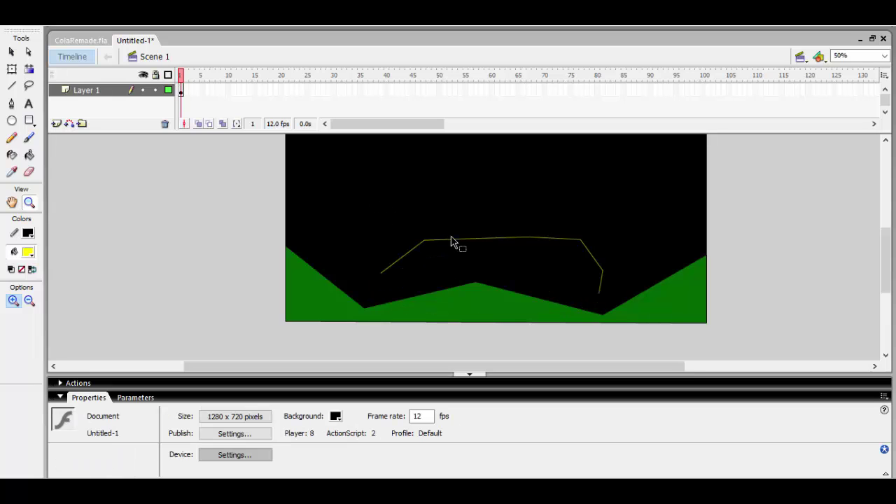
- Delete the remaining olive outline segments above the green hills
{"action": "left_click", "coordinate": [12, 69]}
{"action": "left_click_drag", "start_coordinate": [373, 289], "coordinate": [427, 208]}
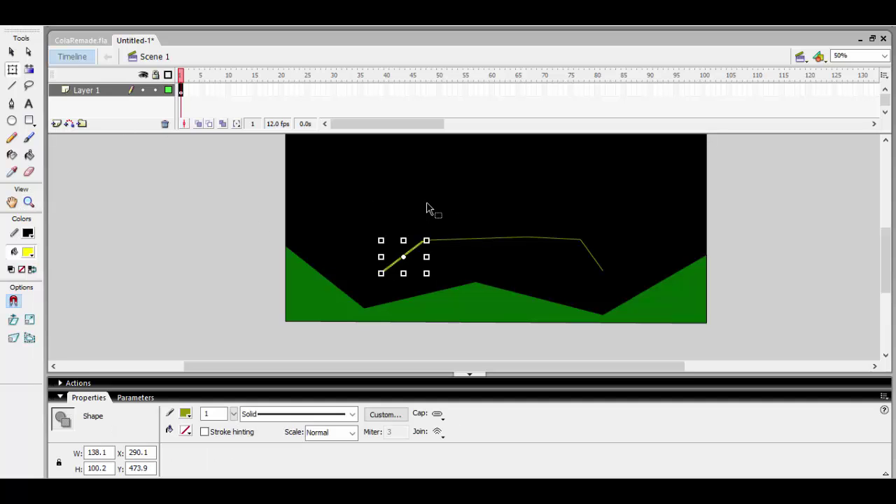
{"action": "key", "text": "Delete"}
{"action": "left_click_drag", "start_coordinate": [606, 222], "coordinate": [366, 251]}
{"action": "key", "text": "Delete"}
{"action": "left_click_drag", "start_coordinate": [575, 275], "coordinate": [642, 239]}
{"action": "key", "text": "Delete"}
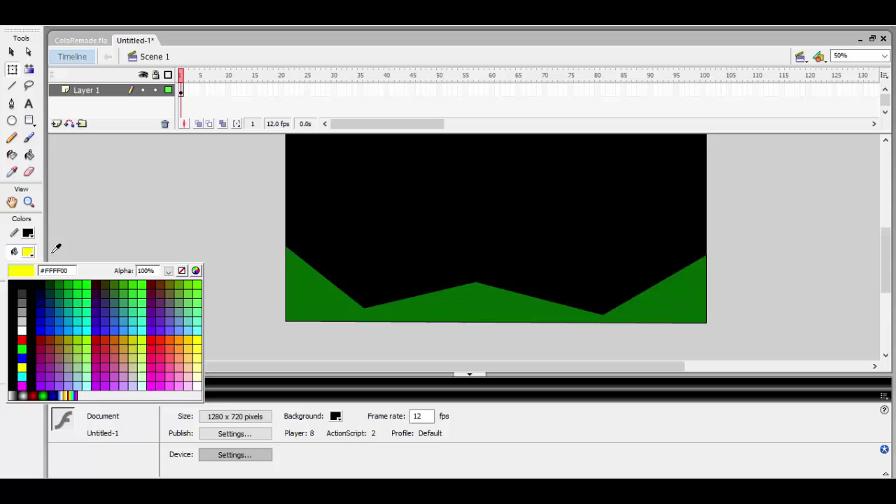
- Set the stroke to bright green and draw a closed, many-sided outline around the top of the middle hill
{"action": "left_click", "coordinate": [77, 294]}
{"action": "left_click", "coordinate": [12, 85]}
{"action": "left_click", "coordinate": [32, 269]}
{"action": "mouse_move", "coordinate": [395, 304]}
{"action": "left_mouse_down"}
{"action": "mouse_move", "coordinate": [384, 257]}
{"action": "mouse_move", "coordinate": [423, 240]}
{"action": "mouse_move", "coordinate": [524, 223]}
{"action": "mouse_move", "coordinate": [590, 285]}
{"action": "left_mouse_up"}
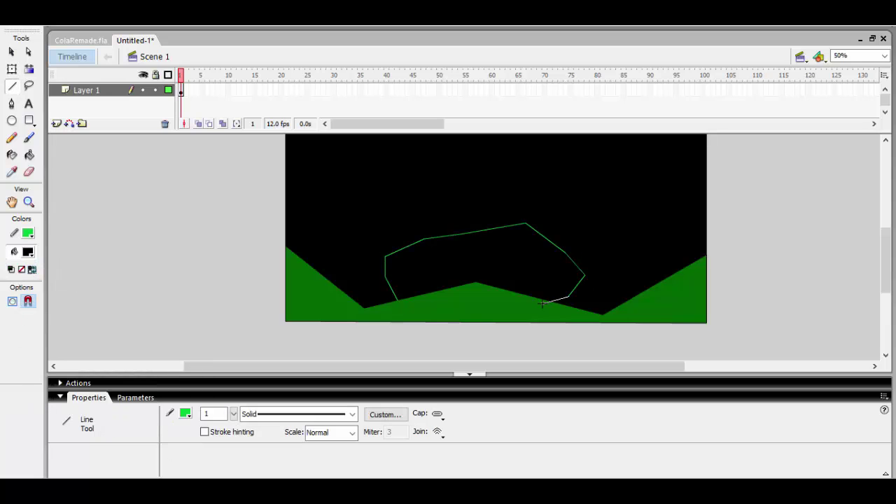
{"action": "left_click_drag", "start_coordinate": [542, 303], "coordinate": [542, 300]}
{"action": "left_click", "coordinate": [28, 154]}
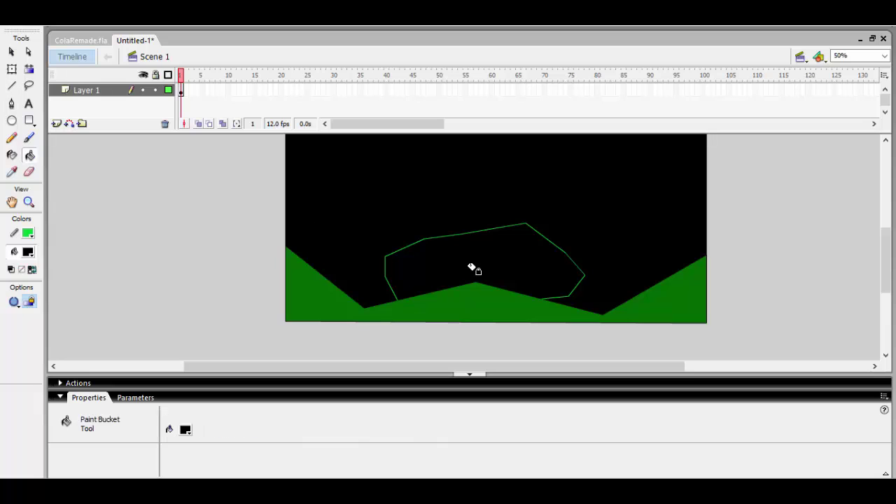
{"action": "left_click", "coordinate": [13, 85]}
{"action": "left_click_drag", "start_coordinate": [426, 306], "coordinate": [542, 299]}
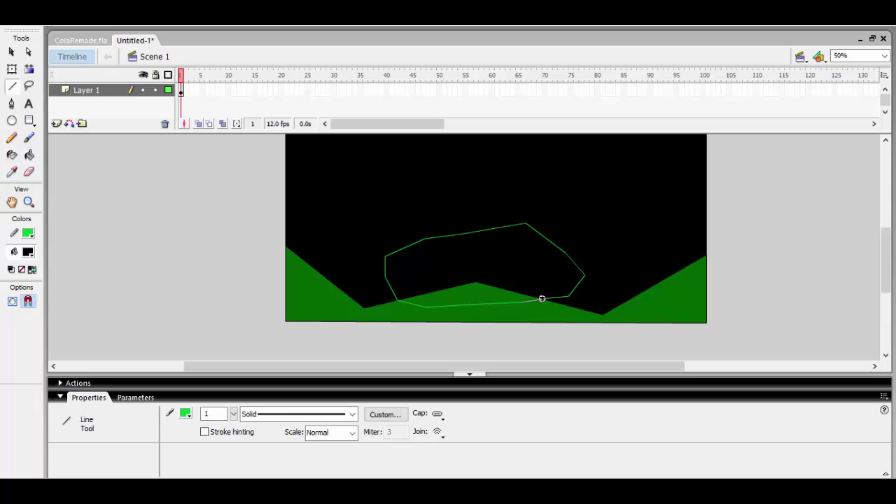
- Make bright green the fill colour and fill the new outline, including the hill area inside it
{"action": "left_click", "coordinate": [32, 269]}
{"action": "left_click", "coordinate": [29, 154]}
{"action": "left_click", "coordinate": [467, 276]}
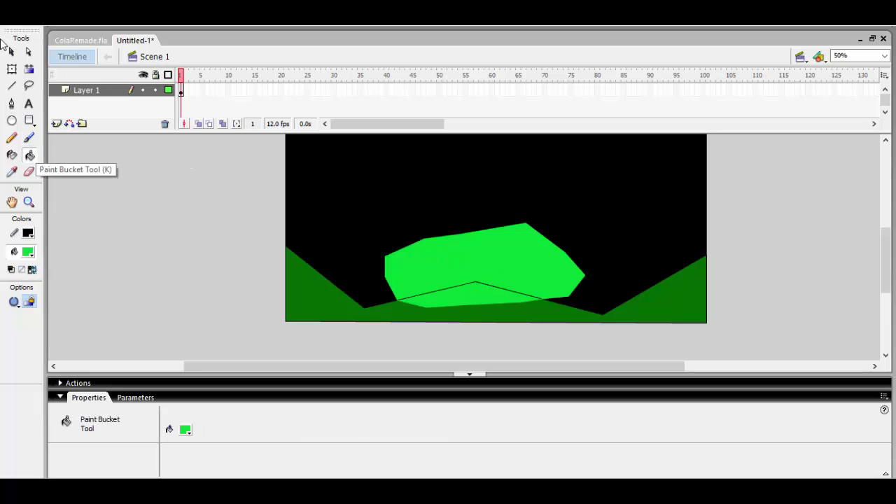
- Delete the two black hill lines crossing the bright green shape
{"action": "key", "text": "q"}
{"action": "left_click", "coordinate": [490, 287]}
{"action": "key", "text": "Delete"}
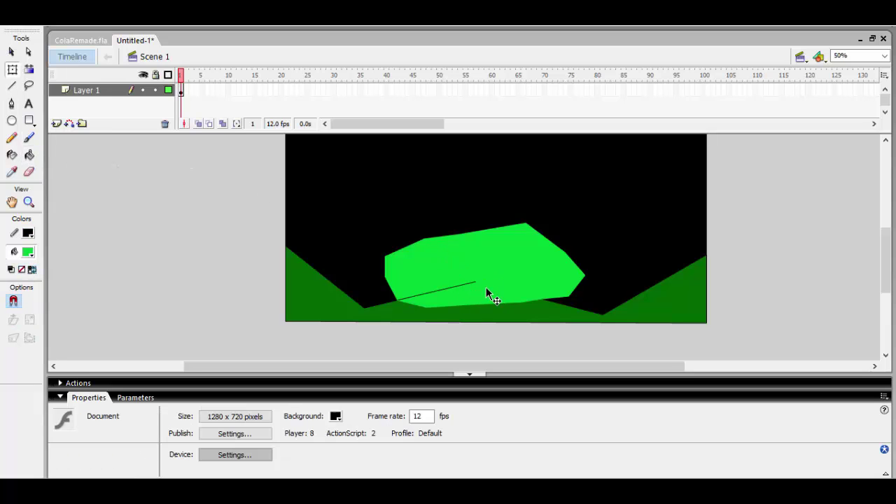
{"action": "left_click", "coordinate": [430, 292]}
{"action": "key", "text": "Delete"}
- Sample the hills' dark green as stroke colour and draw a line from each outer hill to the bright green shape
{"action": "key", "text": "n"}
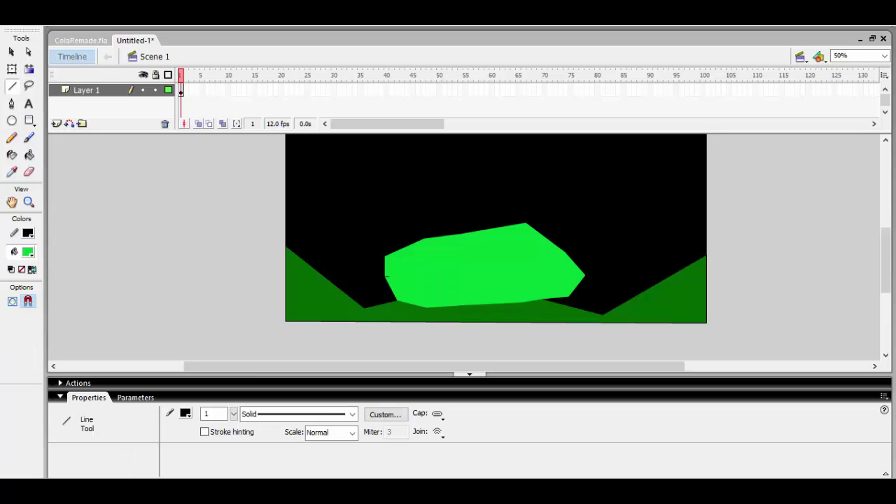
{"action": "left_click", "coordinate": [12, 171]}
{"action": "left_click", "coordinate": [304, 319]}
{"action": "left_click", "coordinate": [32, 269]}
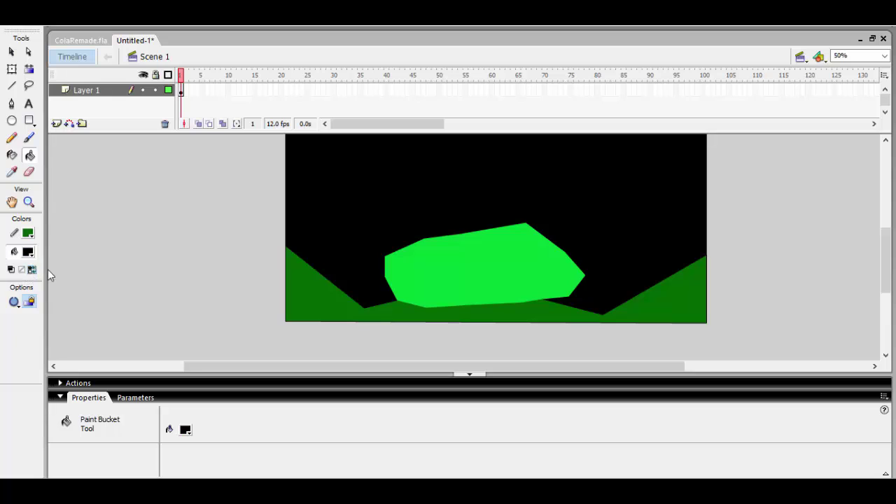
{"action": "key", "text": "n"}
{"action": "left_click_drag", "start_coordinate": [318, 272], "coordinate": [385, 257]}
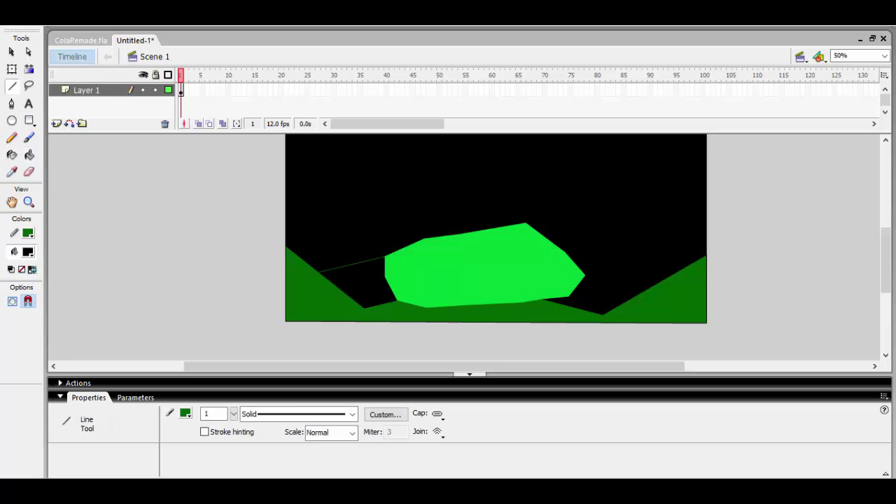
{"action": "mouse_move", "coordinate": [564, 251]}
{"action": "left_mouse_down"}
{"action": "mouse_move", "coordinate": [636, 245]}
{"action": "mouse_move", "coordinate": [679, 271]}
{"action": "left_mouse_up"}
- Make dark green the fill colour and fill the two black gaps beside the bright green shape
{"action": "key", "text": "k"}
{"action": "left_click", "coordinate": [31, 269]}
{"action": "left_click", "coordinate": [376, 287]}
{"action": "left_click", "coordinate": [628, 292]}
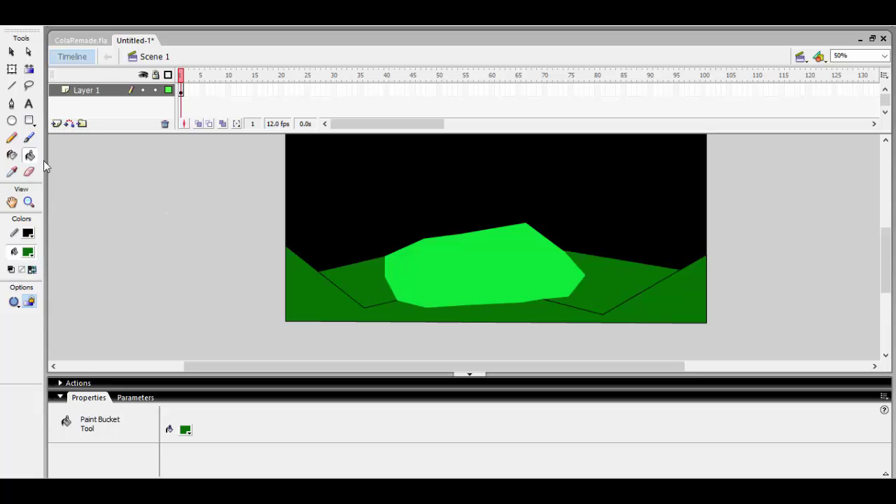
- Delete the remaining black hill lines from the dark green ground on both sides of the bright green shape
{"action": "left_click", "coordinate": [11, 69]}
{"action": "left_click", "coordinate": [649, 288]}
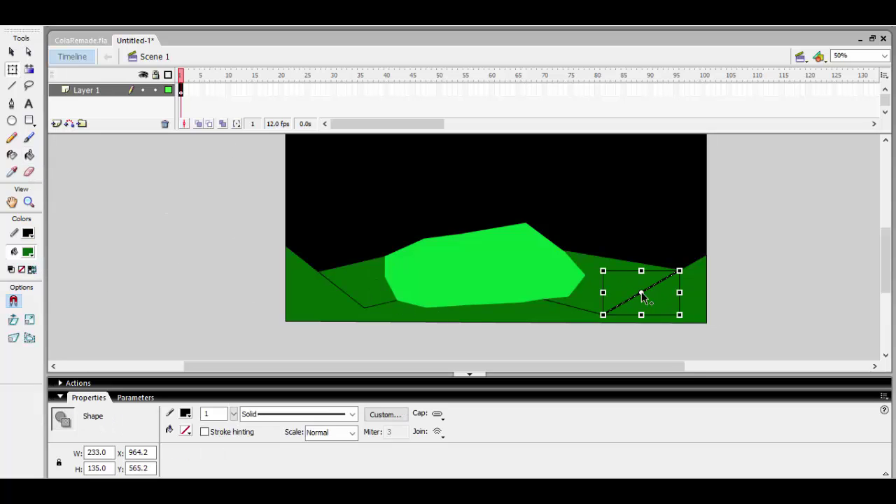
{"action": "key", "text": "Delete"}
{"action": "left_click", "coordinate": [571, 307]}
{"action": "key", "text": "Delete"}
{"action": "left_click", "coordinate": [374, 303]}
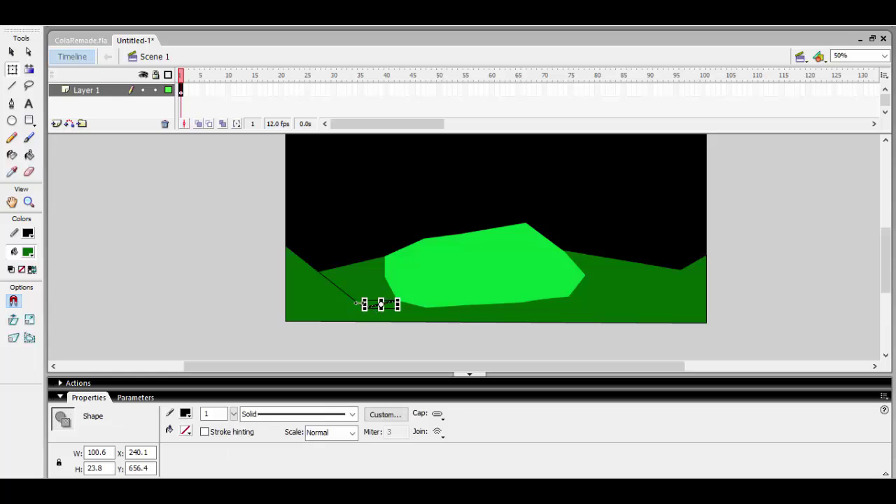
{"action": "key", "text": "Delete"}
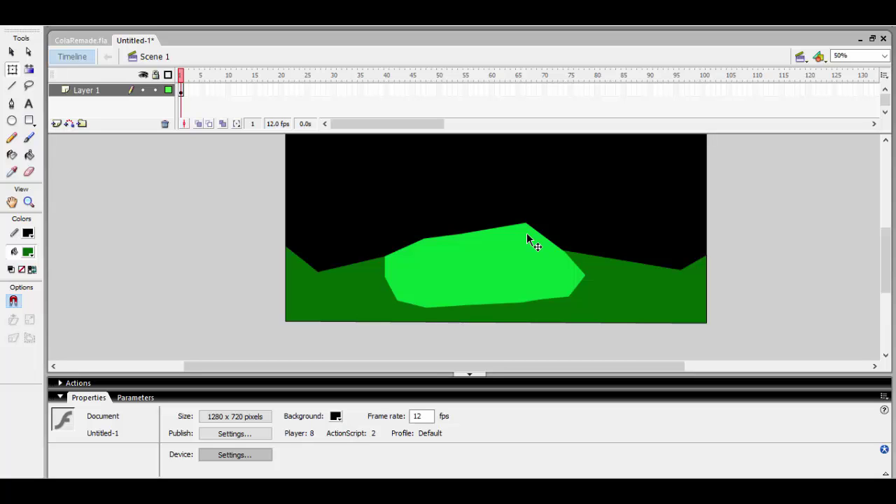
- Make lime green the stroke colour and draw two diagonal lines spreading downward from the stage's upper edge
{"action": "left_click", "coordinate": [12, 85]}
{"action": "scroll", "coordinate": [496, 247], "scroll_direction": "up", "scroll_amount": 2}
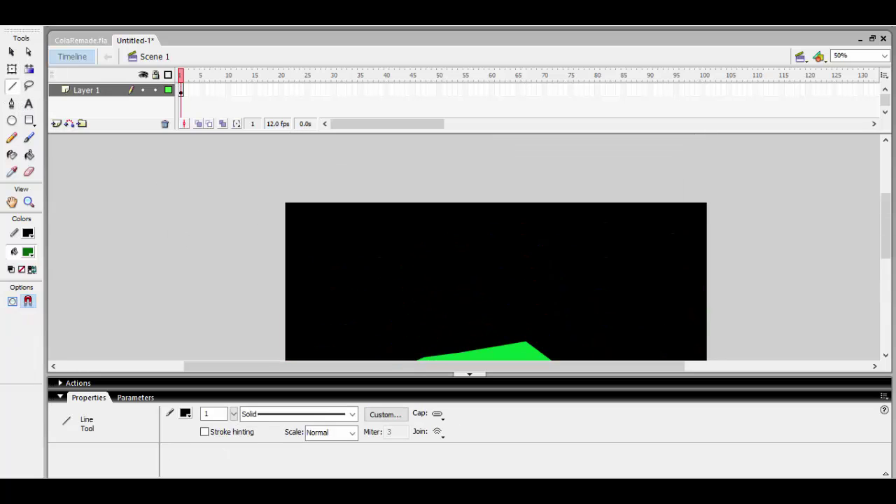
{"action": "scroll", "coordinate": [495, 280], "scroll_direction": "down", "scroll_amount": 2}
{"action": "left_click", "coordinate": [28, 252]}
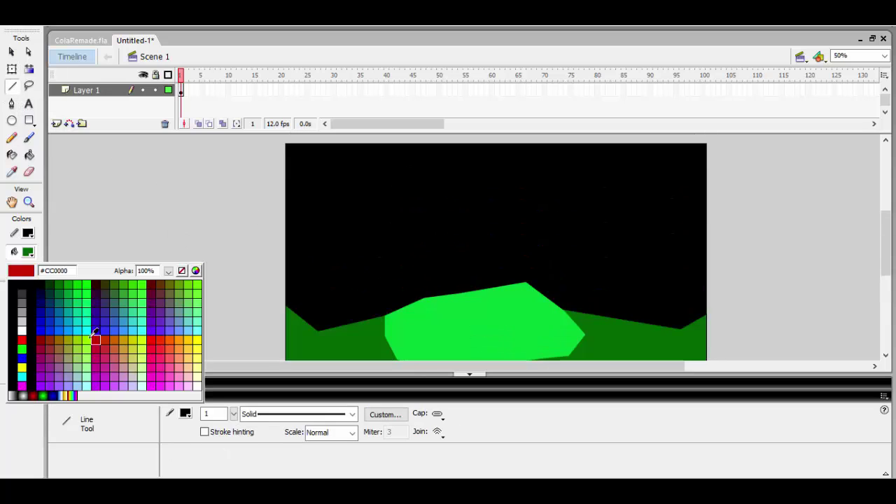
{"action": "left_click", "coordinate": [86, 340]}
{"action": "left_click_drag", "start_coordinate": [400, 256], "coordinate": [456, 140]}
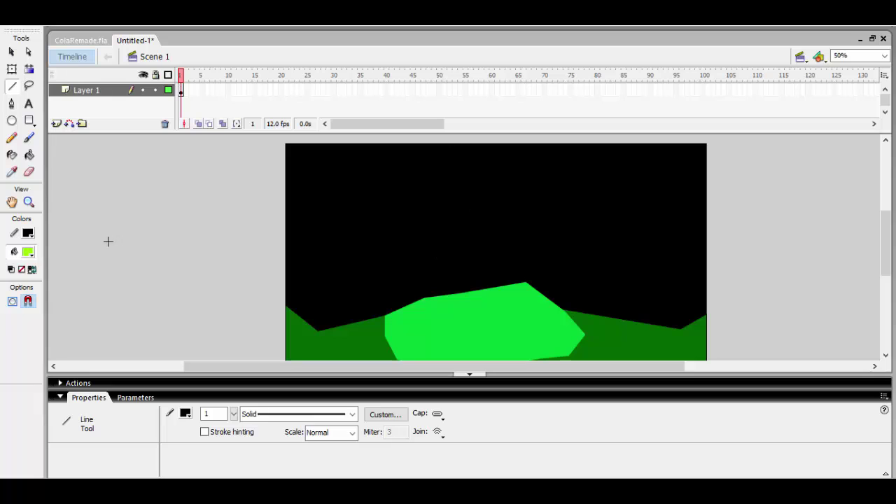
{"action": "left_click", "coordinate": [33, 268]}
{"action": "mouse_move", "coordinate": [383, 239]}
{"action": "left_mouse_down"}
{"action": "mouse_move", "coordinate": [438, 147]}
{"action": "mouse_move", "coordinate": [450, 143]}
{"action": "mouse_move", "coordinate": [441, 143]}
{"action": "left_mouse_up"}
{"action": "left_click_drag", "start_coordinate": [441, 144], "coordinate": [523, 157]}
{"action": "key", "text": "ctrl+z"}
{"action": "mouse_move", "coordinate": [576, 248]}
{"action": "left_mouse_down"}
{"action": "mouse_move", "coordinate": [514, 133]}
{"action": "mouse_move", "coordinate": [521, 144]}
{"action": "left_mouse_up"}
{"action": "key", "text": "ctrl+z"}
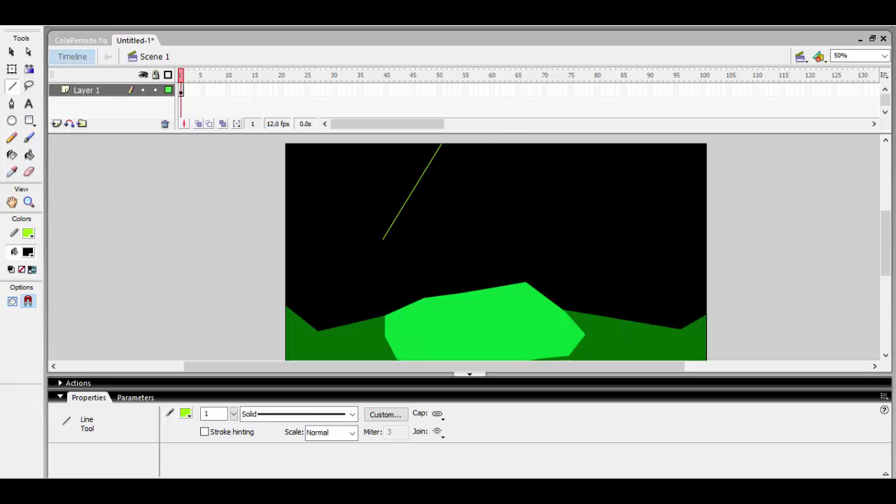
{"action": "left_click_drag", "start_coordinate": [583, 259], "coordinate": [524, 143]}
- Set the line thickness to 3.5 and the stroke colour to gold (#FFCC00)
{"action": "left_click_drag", "start_coordinate": [235, 413], "coordinate": [240, 413]}
{"action": "left_click", "coordinate": [28, 233]}
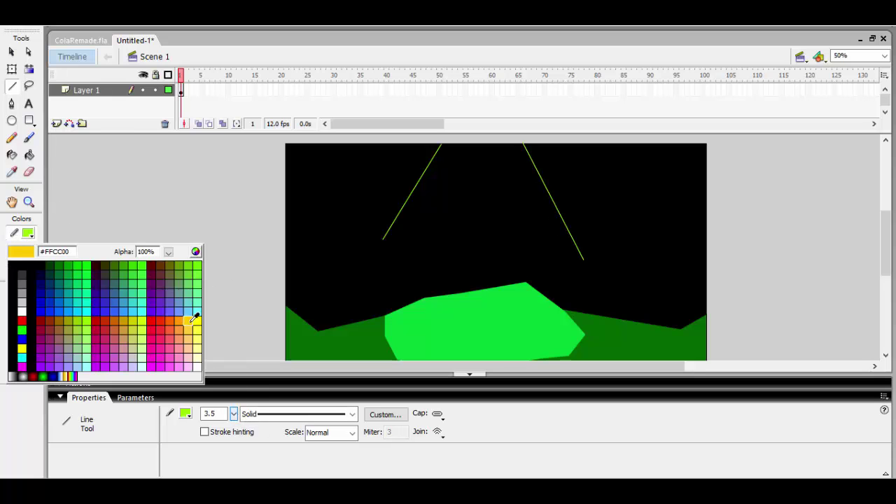
{"action": "left_click", "coordinate": [194, 316]}
{"action": "mouse_move", "coordinate": [383, 239]}
{"action": "left_mouse_down"}
{"action": "mouse_move", "coordinate": [427, 155]}
{"action": "mouse_move", "coordinate": [442, 144]}
{"action": "left_mouse_up"}
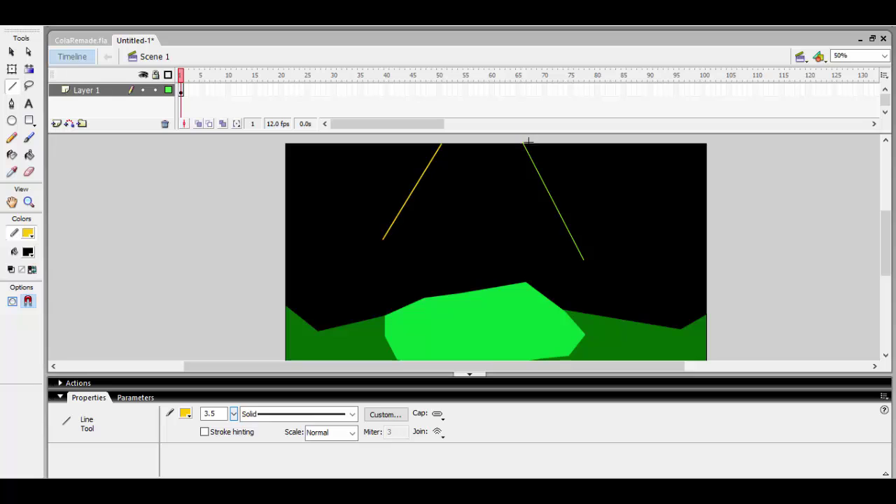
{"action": "key", "text": "ctrl+z"}
{"action": "key", "text": "ctrl+z"}
{"action": "left_click_drag", "start_coordinate": [410, 170], "coordinate": [436, 144]}
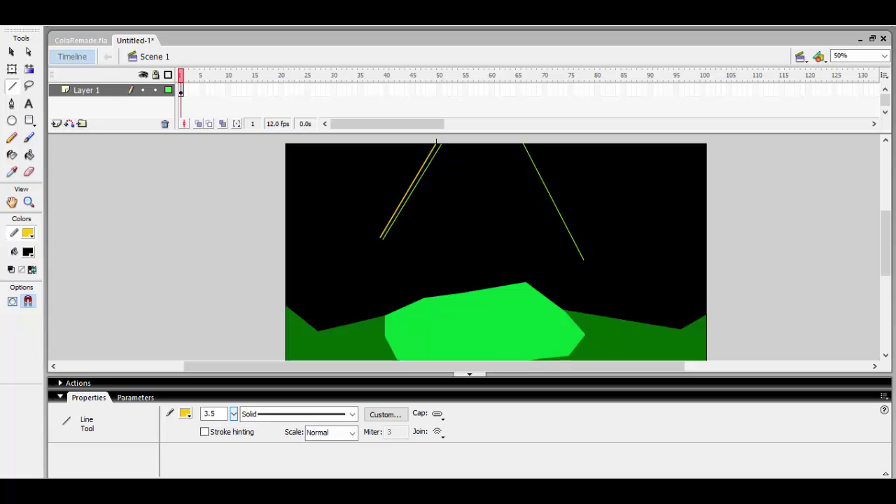
{"action": "key", "text": "ctrl+z"}
{"action": "key", "text": "ctrl+equal"}
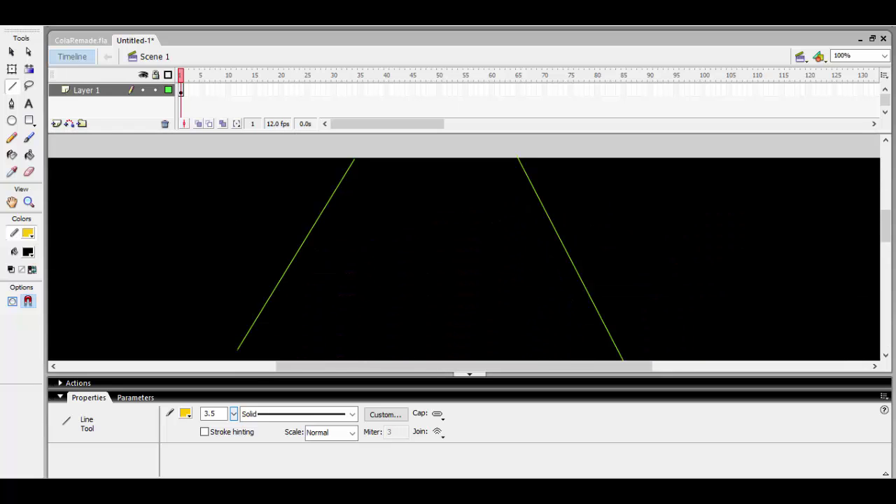
{"action": "mouse_move", "coordinate": [238, 348]}
{"action": "left_mouse_down"}
{"action": "mouse_move", "coordinate": [275, 226]}
{"action": "mouse_move", "coordinate": [240, 366]}
{"action": "mouse_move", "coordinate": [296, 230]}
{"action": "mouse_move", "coordinate": [355, 155]}
{"action": "mouse_move", "coordinate": [246, 289]}
{"action": "mouse_move", "coordinate": [231, 351]}
{"action": "left_mouse_up"}
{"action": "key", "text": "ctrl+z"}
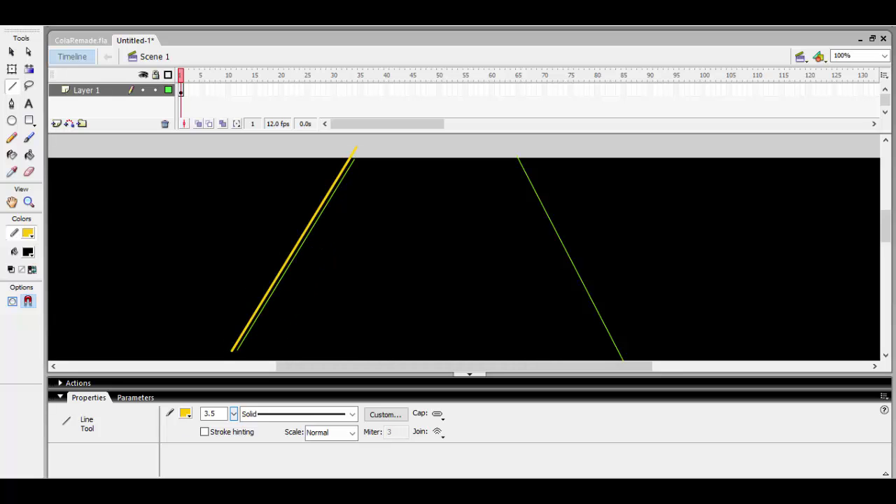
{"action": "key", "text": "ctrl+z"}
- Draw a gold line along the outer side of each lime green diagonal
{"action": "left_click_drag", "start_coordinate": [352, 157], "coordinate": [236, 348]}
{"action": "scroll", "coordinate": [547, 158], "scroll_direction": "down", "scroll_amount": 3}
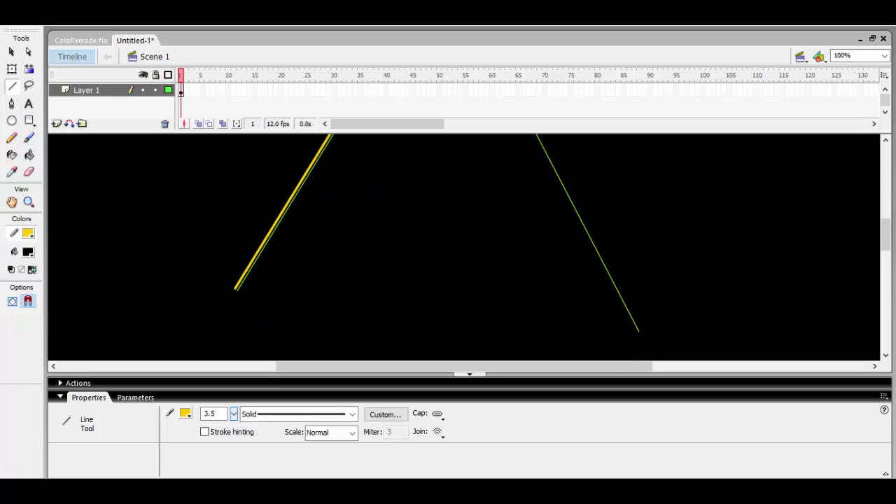
{"action": "left_click_drag", "start_coordinate": [550, 134], "coordinate": [530, 106]}
{"action": "scroll", "coordinate": [885, 261], "scroll_direction": "up", "scroll_amount": 1}
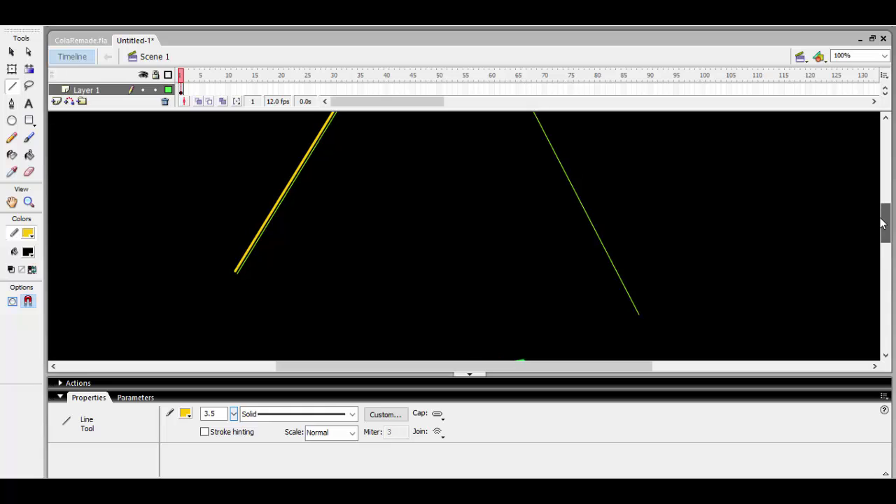
{"action": "mouse_move", "coordinate": [640, 330]}
{"action": "left_mouse_down"}
{"action": "mouse_move", "coordinate": [566, 140]}
{"action": "mouse_move", "coordinate": [530, 112]}
{"action": "left_mouse_up"}
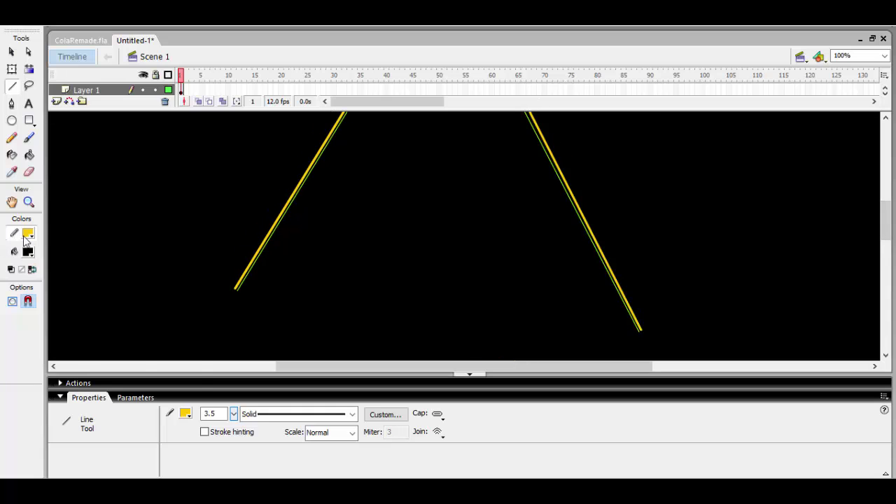
- Make orange the stroke colour and draw a line along the outer side of each gold diagonal
{"action": "left_click", "coordinate": [28, 233]}
{"action": "left_click", "coordinate": [168, 322]}
{"action": "mouse_move", "coordinate": [229, 289]}
{"action": "left_mouse_down"}
{"action": "mouse_move", "coordinate": [308, 146]}
{"action": "mouse_move", "coordinate": [345, 111]}
{"action": "left_mouse_up"}
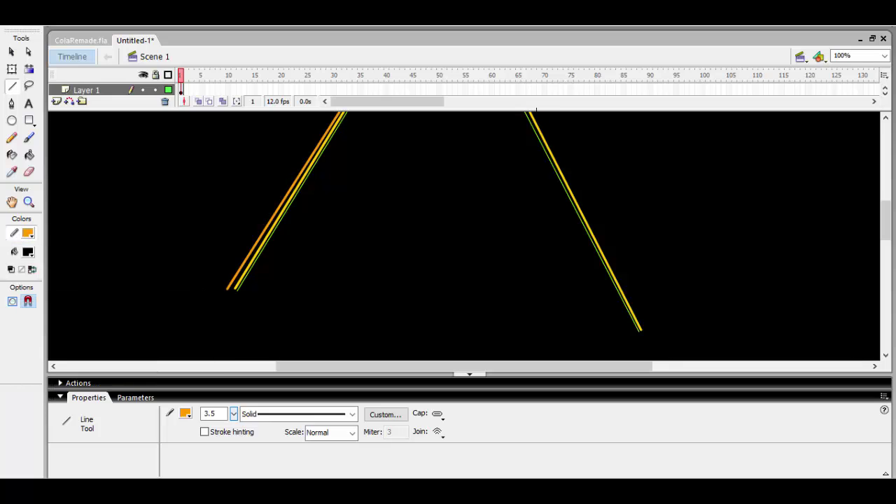
{"action": "mouse_move", "coordinate": [530, 112]}
{"action": "left_mouse_down"}
{"action": "mouse_move", "coordinate": [588, 254]}
{"action": "mouse_move", "coordinate": [642, 329]}
{"action": "mouse_move", "coordinate": [595, 140]}
{"action": "mouse_move", "coordinate": [534, 106]}
{"action": "left_mouse_up"}
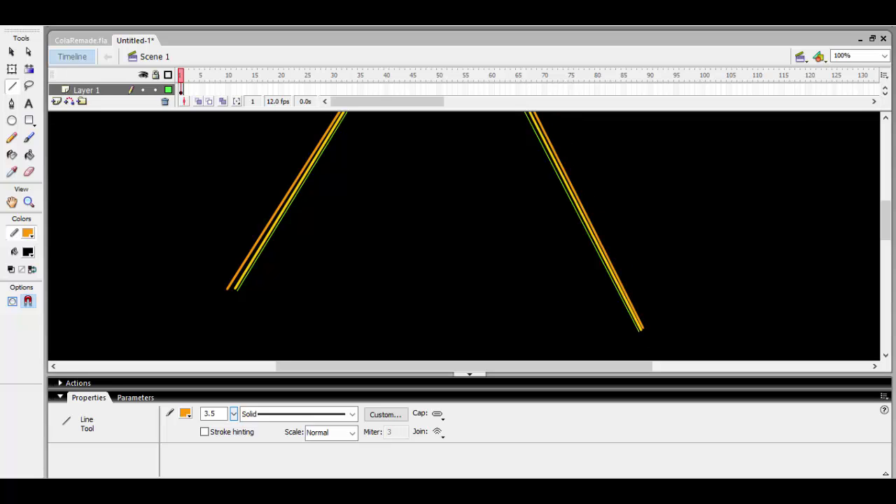
{"action": "key", "text": "q"}
{"action": "left_click_drag", "start_coordinate": [217, 189], "coordinate": [276, 256]}
{"action": "scroll", "coordinate": [168, 236], "scroll_direction": "up", "scroll_amount": 2}
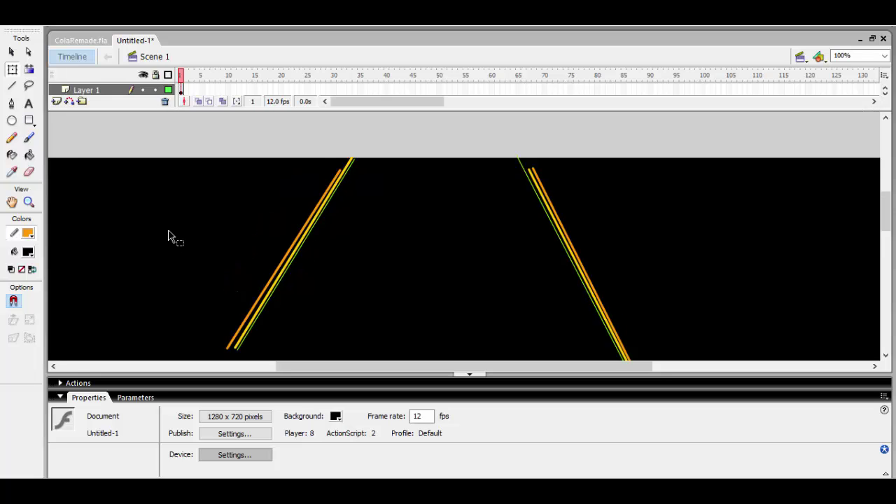
{"action": "scroll", "coordinate": [168, 236], "scroll_direction": "down", "scroll_amount": 8}
{"action": "scroll", "coordinate": [168, 236], "scroll_direction": "up", "scroll_amount": 6}
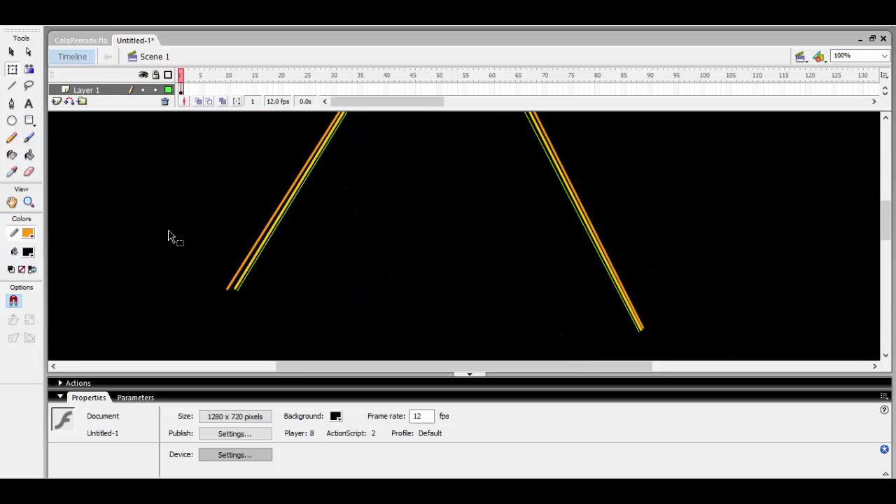
{"action": "key", "text": "ctrl+minus"}
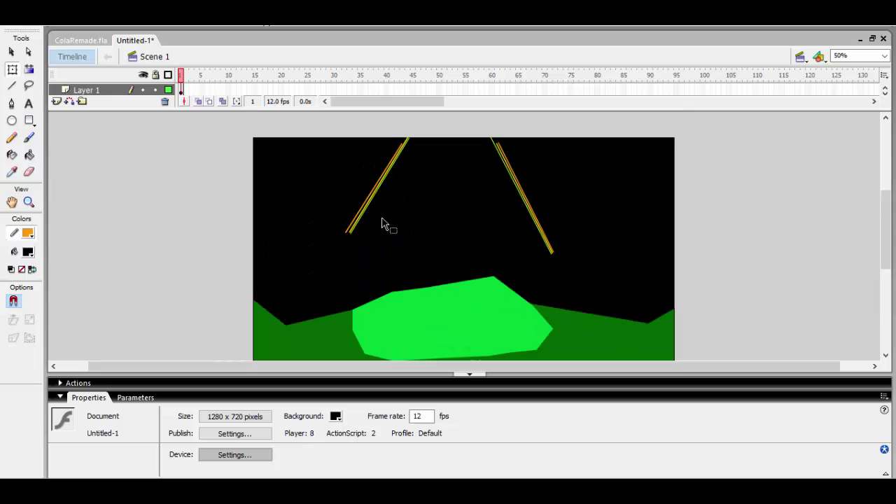
{"action": "key", "text": "ctrl+plus"}
{"action": "scroll", "coordinate": [445, 300], "scroll_direction": "down", "scroll_amount": 8}
{"action": "scroll", "coordinate": [396, 361], "scroll_direction": "up", "scroll_amount": 4}
- Switch to the browser and search Google Images for "undertale flowey"
{"action": "key", "text": "alt+Tab"}
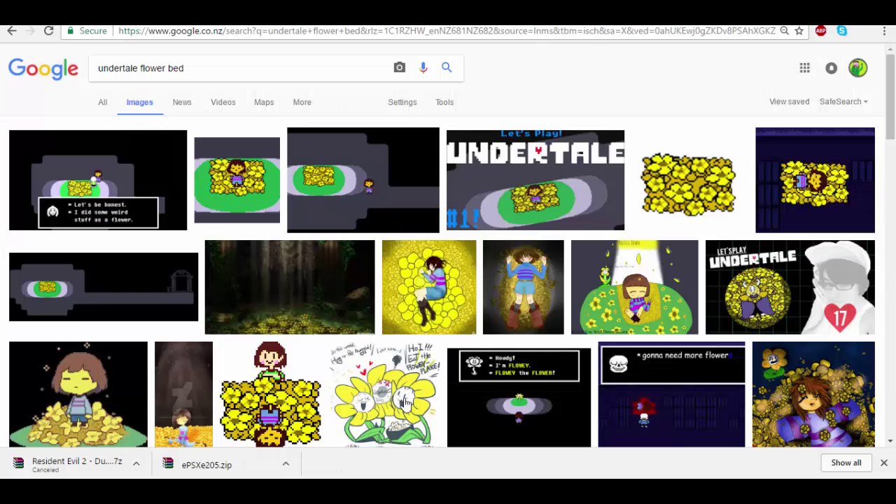
{"action": "left_click", "coordinate": [225, 68]}
{"action": "key", "text": "BackSpace"}
{"action": "key", "text": "BackSpace"}
{"action": "key", "text": "BackSpace"}
{"action": "key", "text": "BackSpace"}
{"action": "key", "text": "BackSpace"}
{"action": "type", "text": "y"}
{"action": "key", "text": "Return"}
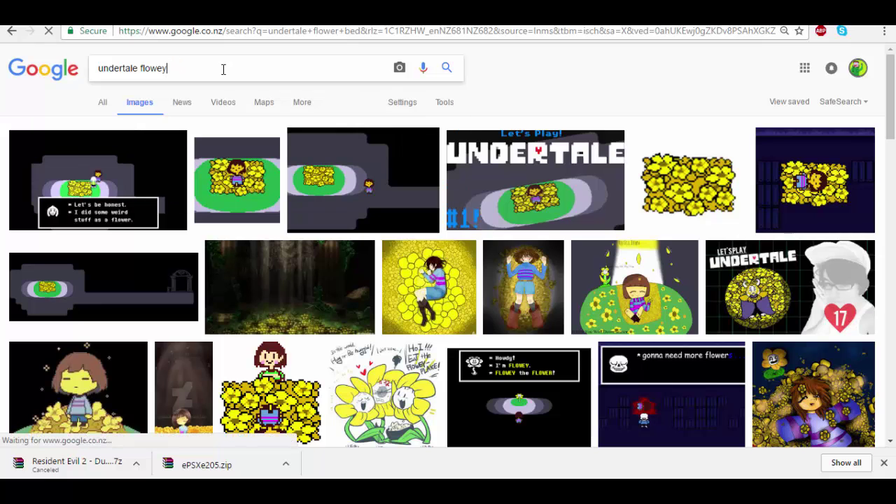
{"action": "scroll", "coordinate": [470, 236], "scroll_direction": "down", "scroll_amount": 2}
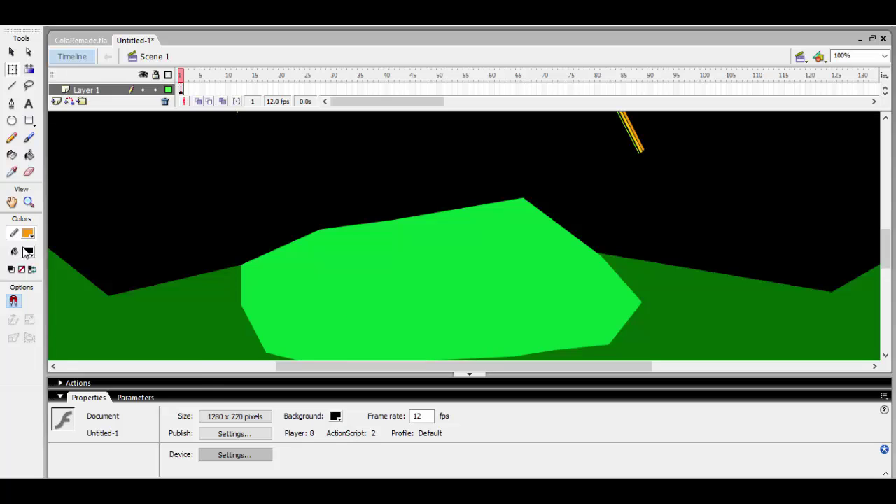
- Make bright green (#00FF00) the stroke colour for the Line tool in the Flash drawing
{"action": "left_click", "coordinate": [26, 252]}
{"action": "left_click", "coordinate": [28, 250]}
{"action": "left_click", "coordinate": [33, 269]}
{"action": "left_click", "coordinate": [31, 252]}
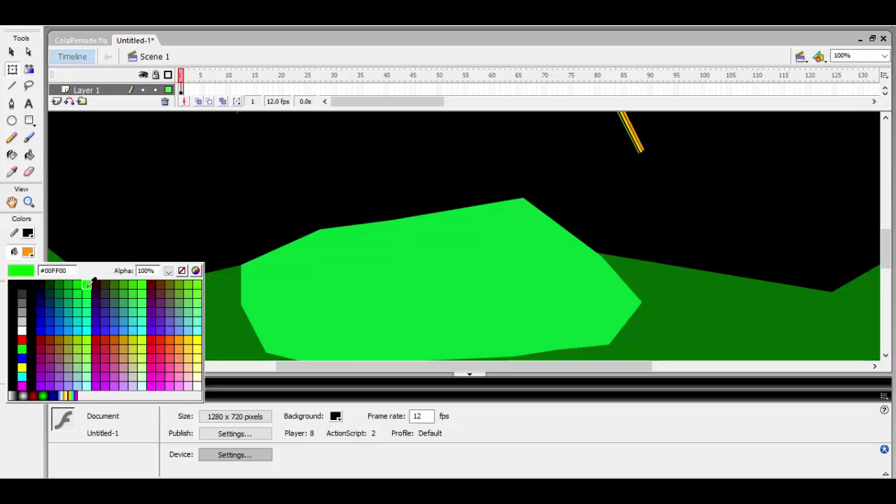
{"action": "left_click", "coordinate": [87, 282]}
{"action": "left_click", "coordinate": [12, 85]}
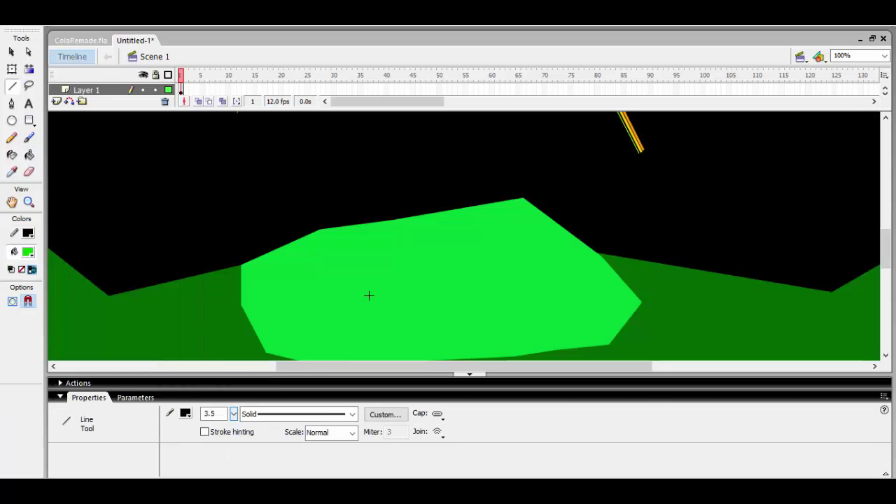
{"action": "left_click_drag", "start_coordinate": [346, 226], "coordinate": [348, 313]}
{"action": "key", "text": "ctrl+z"}
{"action": "left_click", "coordinate": [31, 269]}
{"action": "mouse_move", "coordinate": [341, 278]}
{"action": "left_mouse_down"}
{"action": "mouse_move", "coordinate": [336, 327]}
{"action": "mouse_move", "coordinate": [330, 135]}
{"action": "left_mouse_up"}
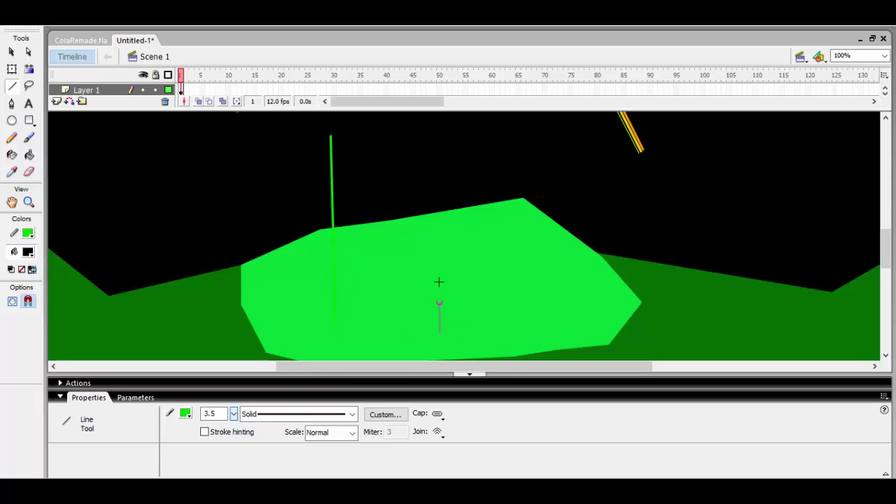
{"action": "left_click_drag", "start_coordinate": [439, 282], "coordinate": [432, 132]}
{"action": "scroll", "coordinate": [432, 210], "scroll_direction": "up", "scroll_amount": 4}
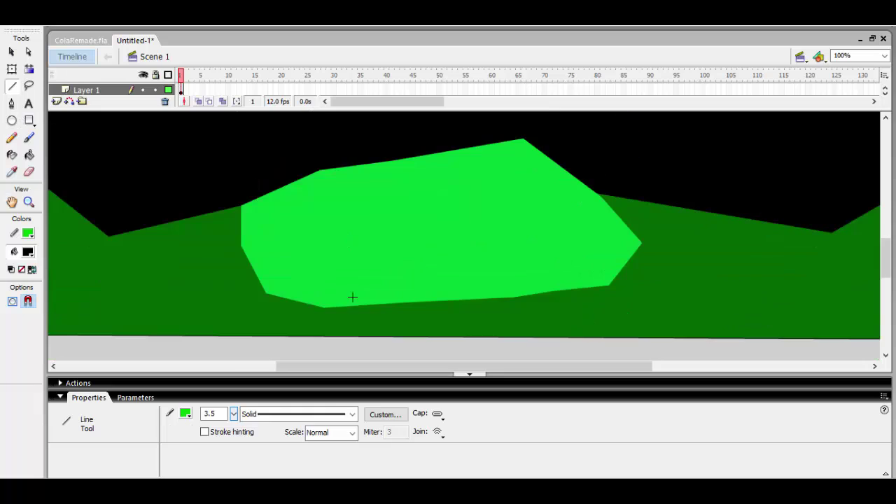
{"action": "left_click_drag", "start_coordinate": [354, 274], "coordinate": [355, 158]}
{"action": "mouse_move", "coordinate": [460, 273]}
{"action": "left_mouse_down"}
{"action": "mouse_move", "coordinate": [448, 142]}
{"action": "mouse_move", "coordinate": [453, 150]}
{"action": "left_mouse_up"}
{"action": "key", "text": "ctrl+z"}
{"action": "key", "text": "ctrl+z"}
{"action": "left_click_drag", "start_coordinate": [405, 265], "coordinate": [404, 152]}
{"action": "left_click_drag", "start_coordinate": [472, 263], "coordinate": [470, 146]}
{"action": "left_click_drag", "start_coordinate": [404, 270], "coordinate": [473, 262]}
{"action": "mouse_move", "coordinate": [471, 147]}
{"action": "left_mouse_down"}
{"action": "mouse_move", "coordinate": [399, 147]}
{"action": "mouse_move", "coordinate": [405, 151]}
{"action": "left_mouse_up"}
{"action": "scroll", "coordinate": [404, 151], "scroll_direction": "up", "scroll_amount": 3}
{"action": "key", "text": "ctrl+z"}
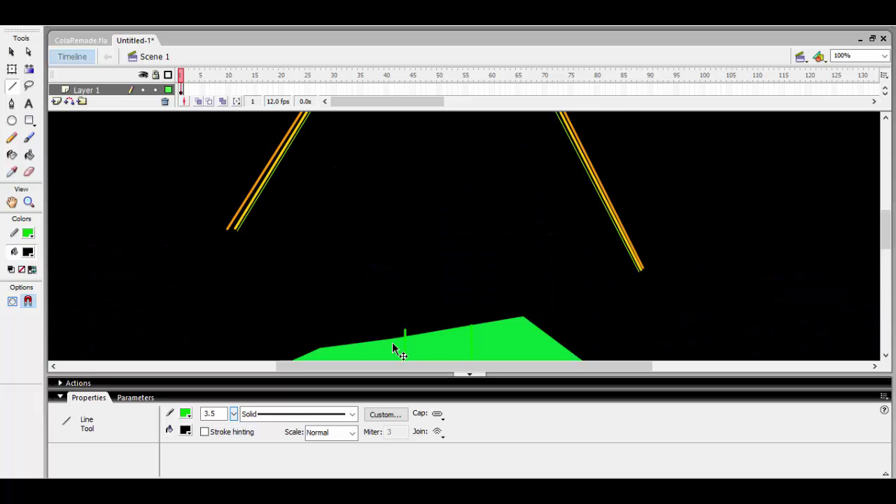
- Draw a green stem outline on the bright green patch from two vertical lines joined at the base
{"action": "scroll", "coordinate": [356, 238], "scroll_direction": "down", "scroll_amount": 3}
{"action": "left_click_drag", "start_coordinate": [348, 287], "coordinate": [351, 119]}
{"action": "left_click_drag", "start_coordinate": [423, 290], "coordinate": [423, 114]}
{"action": "scroll", "coordinate": [343, 358], "scroll_direction": "up", "scroll_amount": 1}
{"action": "left_click_drag", "start_coordinate": [348, 348], "coordinate": [422, 347]}
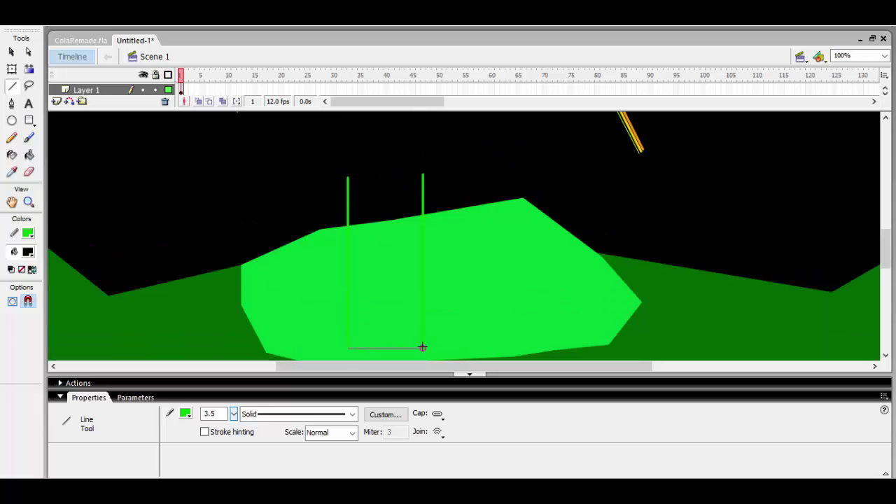
- Set a white fill and black stroke and draw a circle as the flower's face on top of the stem
{"action": "left_click", "coordinate": [29, 253]}
{"action": "left_click", "coordinate": [22, 329]}
{"action": "left_click", "coordinate": [12, 121]}
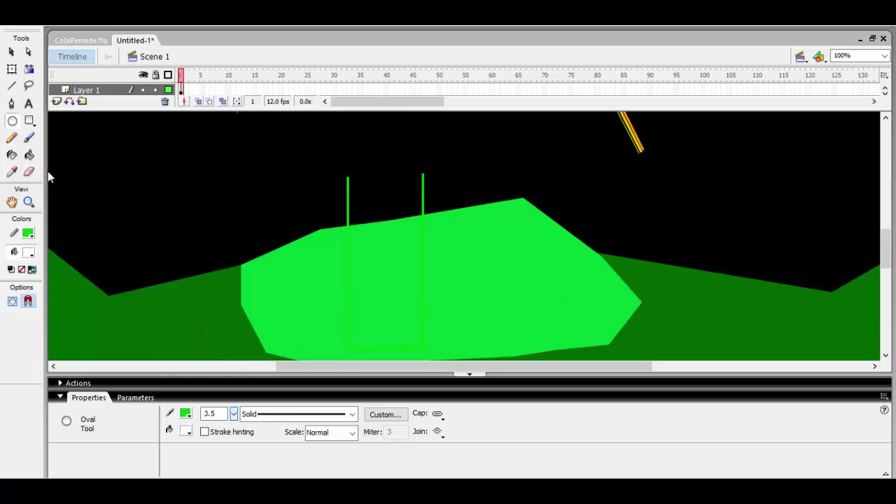
{"action": "scroll", "coordinate": [50, 175], "scroll_direction": "up", "scroll_amount": 1}
{"action": "left_click", "coordinate": [29, 234]}
{"action": "left_click", "coordinate": [18, 267]}
{"action": "left_click_drag", "start_coordinate": [311, 153], "coordinate": [455, 239]}
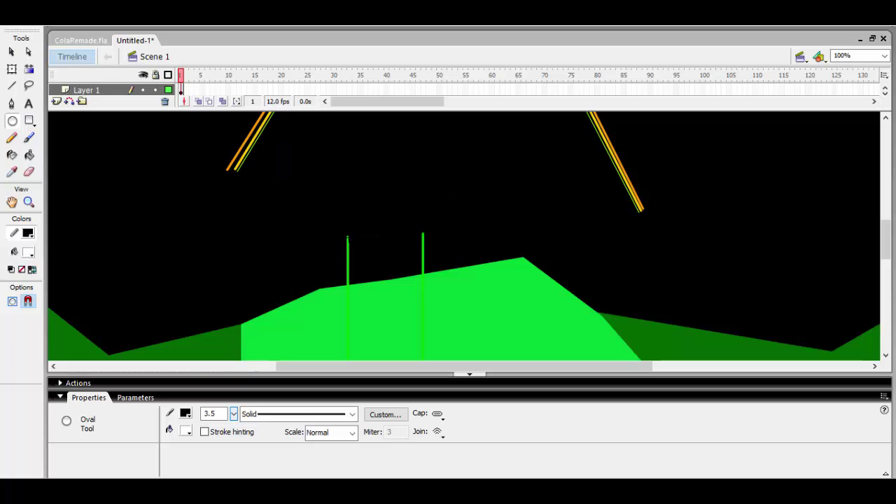
{"action": "left_click_drag", "start_coordinate": [347, 237], "coordinate": [364, 220]}
{"action": "left_click_drag", "start_coordinate": [471, 166], "coordinate": [322, 236]}
{"action": "left_click_drag", "start_coordinate": [325, 256], "coordinate": [448, 133]}
{"action": "scroll", "coordinate": [448, 133], "scroll_direction": "up", "scroll_amount": 1}
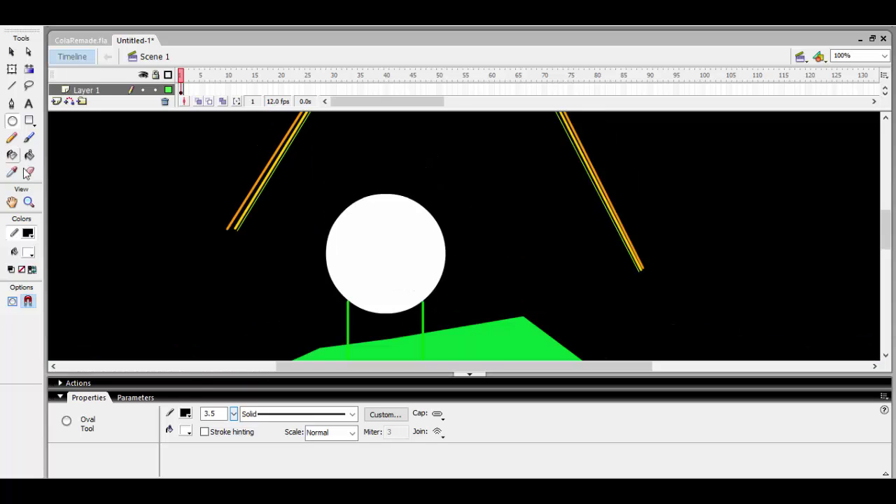
- Make yellow the stroke colour for the Line tool
{"action": "left_click", "coordinate": [28, 252]}
{"action": "left_click", "coordinate": [183, 364]}
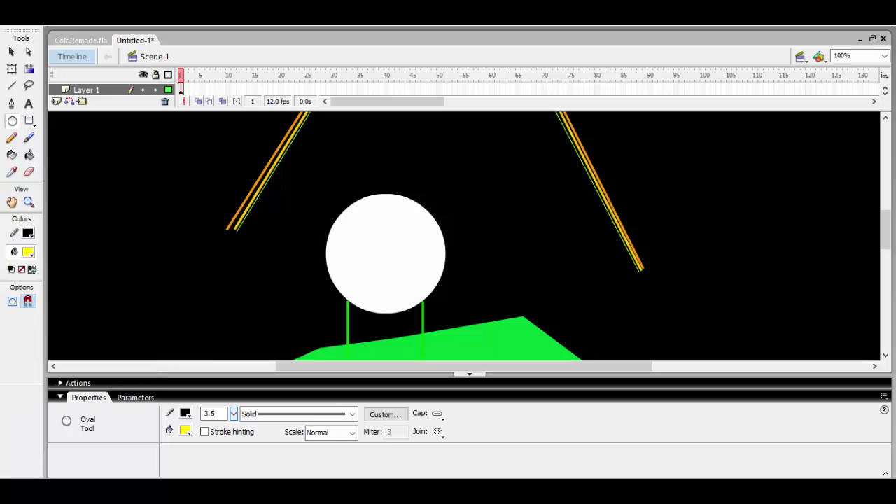
{"action": "left_click", "coordinate": [12, 86]}
{"action": "mouse_move", "coordinate": [364, 199]}
{"action": "left_mouse_down"}
{"action": "mouse_move", "coordinate": [360, 129]}
{"action": "mouse_move", "coordinate": [370, 139]}
{"action": "left_mouse_up"}
{"action": "left_click", "coordinate": [31, 269]}
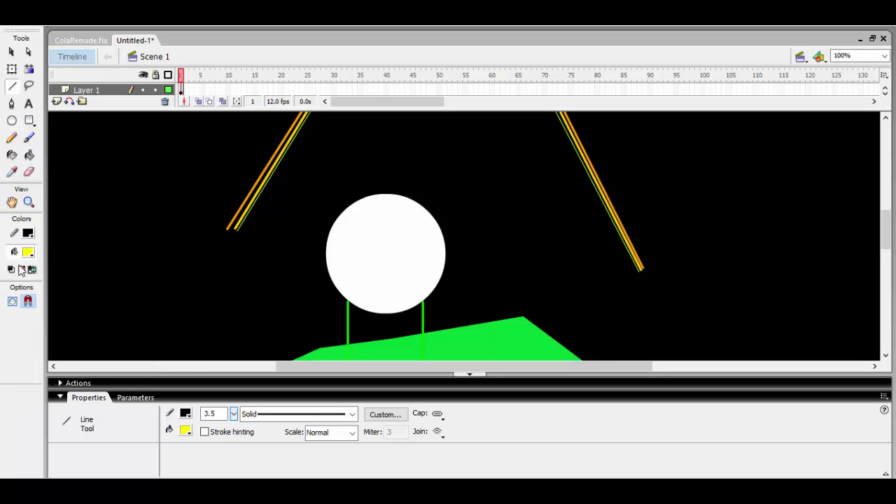
- Draw connected yellow petal outlines with straight lines from above the white face around its right side
{"action": "left_click_drag", "start_coordinate": [354, 162], "coordinate": [365, 144]}
{"action": "left_click_drag", "start_coordinate": [366, 143], "coordinate": [381, 147]}
{"action": "mouse_move", "coordinate": [381, 147]}
{"action": "left_mouse_down"}
{"action": "mouse_move", "coordinate": [386, 193]}
{"action": "mouse_move", "coordinate": [402, 145]}
{"action": "mouse_move", "coordinate": [425, 149]}
{"action": "left_mouse_up"}
{"action": "mouse_move", "coordinate": [425, 149]}
{"action": "left_mouse_down"}
{"action": "mouse_move", "coordinate": [417, 199]}
{"action": "mouse_move", "coordinate": [446, 163]}
{"action": "mouse_move", "coordinate": [458, 191]}
{"action": "left_mouse_up"}
{"action": "mouse_move", "coordinate": [459, 191]}
{"action": "left_mouse_down"}
{"action": "mouse_move", "coordinate": [435, 217]}
{"action": "mouse_move", "coordinate": [464, 197]}
{"action": "mouse_move", "coordinate": [479, 235]}
{"action": "left_mouse_up"}
{"action": "mouse_move", "coordinate": [479, 236]}
{"action": "left_mouse_down"}
{"action": "mouse_move", "coordinate": [478, 252]}
{"action": "mouse_move", "coordinate": [458, 257]}
{"action": "mouse_move", "coordinate": [480, 265]}
{"action": "mouse_move", "coordinate": [441, 270]}
{"action": "left_mouse_up"}
- Undo the last lines of the lower-right petal and redraw the small petals below the face's right side
{"action": "key", "text": "ctrl+z"}
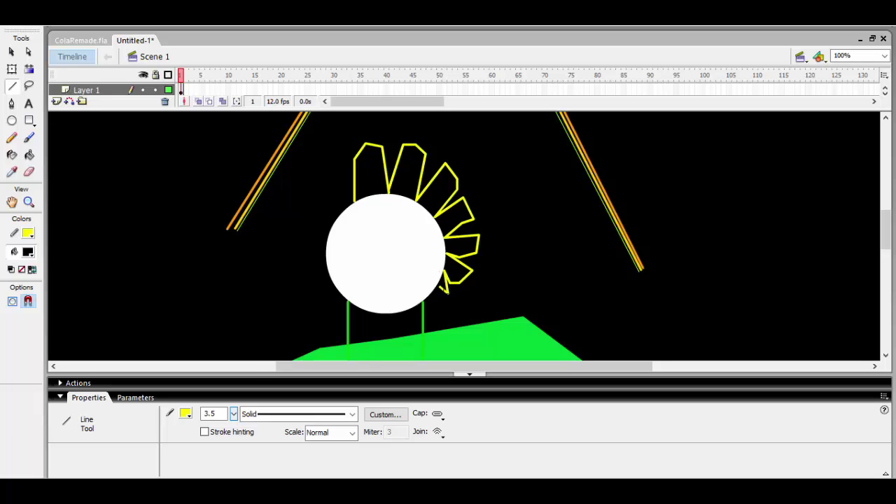
{"action": "key", "text": "ctrl+z"}
{"action": "key", "text": "ctrl+z"}
{"action": "left_click_drag", "start_coordinate": [449, 302], "coordinate": [441, 306]}
{"action": "left_click_drag", "start_coordinate": [441, 306], "coordinate": [440, 298]}
{"action": "left_click_drag", "start_coordinate": [440, 297], "coordinate": [430, 295]}
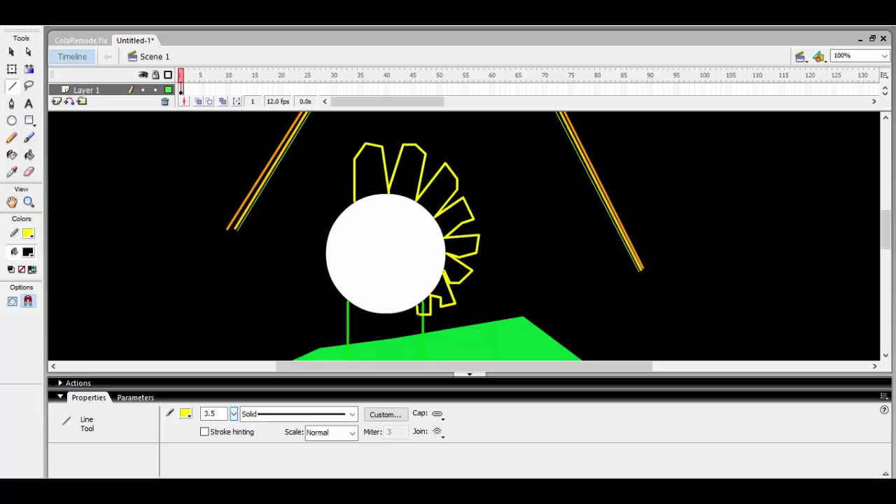
- Continue the yellow petal outlines along the bottom and left side of the face, closing the ring at the first petal
{"action": "left_click_drag", "start_coordinate": [410, 334], "coordinate": [409, 336]}
{"action": "mouse_move", "coordinate": [410, 336]}
{"action": "left_mouse_down"}
{"action": "mouse_move", "coordinate": [396, 332]}
{"action": "mouse_move", "coordinate": [397, 314]}
{"action": "mouse_move", "coordinate": [383, 336]}
{"action": "mouse_move", "coordinate": [338, 336]}
{"action": "mouse_move", "coordinate": [345, 299]}
{"action": "mouse_move", "coordinate": [316, 306]}
{"action": "left_mouse_up"}
{"action": "left_click_drag", "start_coordinate": [309, 269], "coordinate": [310, 251]}
{"action": "mouse_move", "coordinate": [310, 251]}
{"action": "left_mouse_down"}
{"action": "mouse_move", "coordinate": [328, 241]}
{"action": "mouse_move", "coordinate": [308, 189]}
{"action": "mouse_move", "coordinate": [342, 211]}
{"action": "mouse_move", "coordinate": [320, 170]}
{"action": "left_mouse_up"}
{"action": "left_click_drag", "start_coordinate": [320, 169], "coordinate": [339, 172]}
{"action": "left_click_drag", "start_coordinate": [357, 205], "coordinate": [355, 201]}
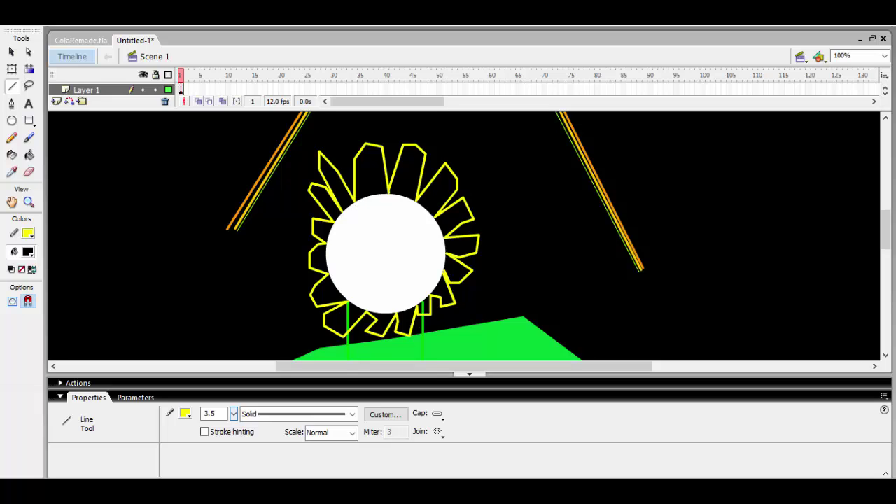
- Fill the petals above and to the right of the face with yellow
{"action": "left_click", "coordinate": [29, 154]}
{"action": "left_click", "coordinate": [32, 270]}
{"action": "left_click", "coordinate": [327, 199]}
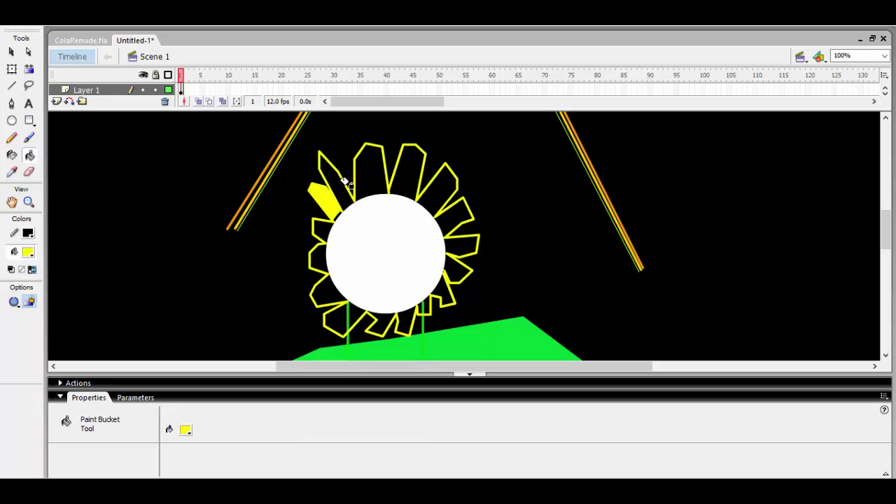
{"action": "left_click", "coordinate": [341, 190]}
{"action": "left_click", "coordinate": [355, 208]}
{"action": "key", "text": "ctrl+z"}
{"action": "left_click", "coordinate": [371, 175]}
{"action": "left_click", "coordinate": [408, 179]}
{"action": "left_click", "coordinate": [459, 273]}
{"action": "left_click", "coordinate": [445, 292]}
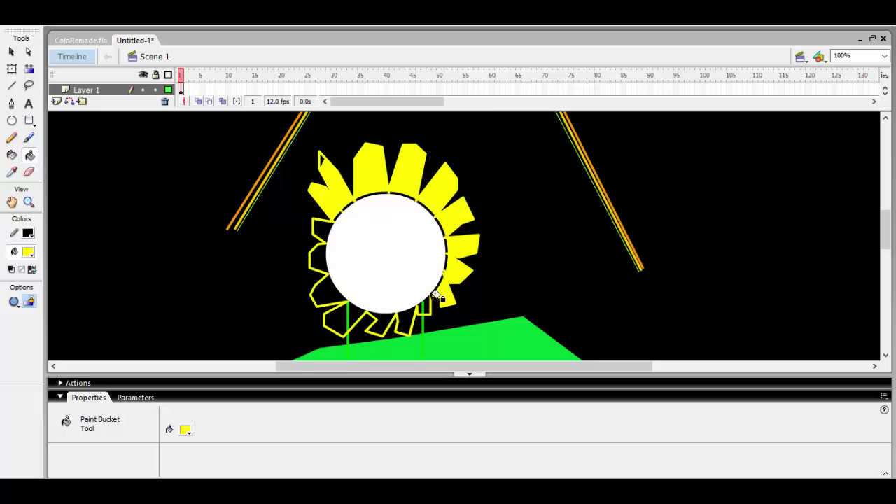
- Fill the remaining petals below and to the left of the face with yellow, undoing a stray fill
{"action": "left_click", "coordinate": [425, 307]}
{"action": "left_click", "coordinate": [382, 321]}
{"action": "left_click", "coordinate": [359, 315]}
{"action": "left_click", "coordinate": [339, 318]}
{"action": "left_click", "coordinate": [326, 293]}
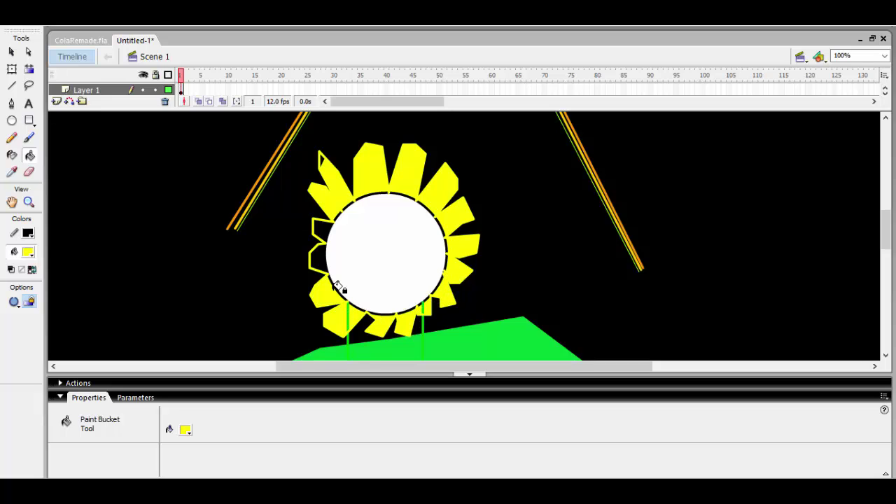
{"action": "left_click", "coordinate": [321, 258]}
{"action": "left_click", "coordinate": [324, 231]}
{"action": "left_click", "coordinate": [343, 214]}
{"action": "key", "text": "ctrl+z"}
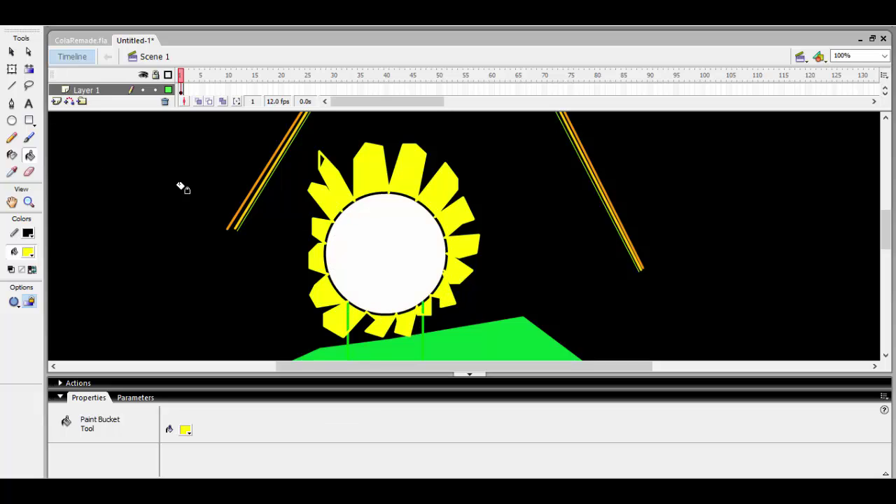
- Recolour the two black outline segments between the top petals and the white face to yellow
{"action": "left_click", "coordinate": [12, 69]}
{"action": "left_click", "coordinate": [371, 195]}
{"action": "left_click", "coordinate": [186, 413]}
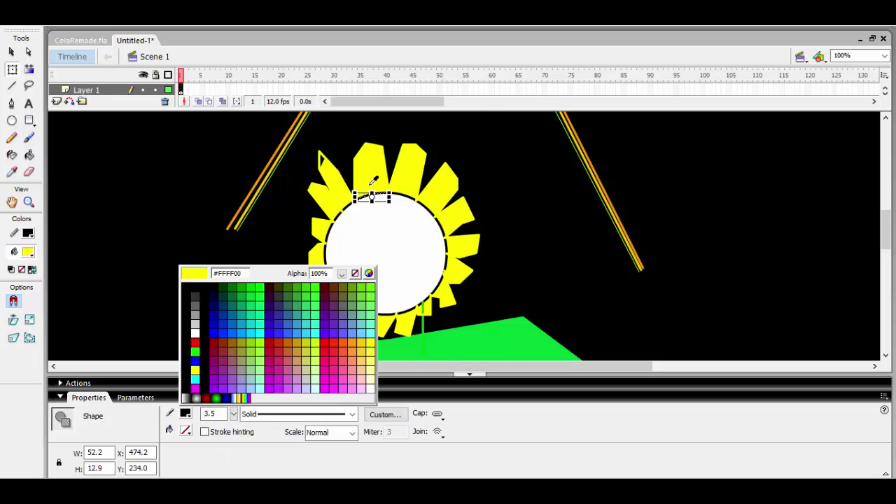
{"action": "left_click", "coordinate": [371, 184]}
{"action": "left_click", "coordinate": [406, 200]}
{"action": "left_click", "coordinate": [580, 230]}
{"action": "left_click", "coordinate": [400, 194]}
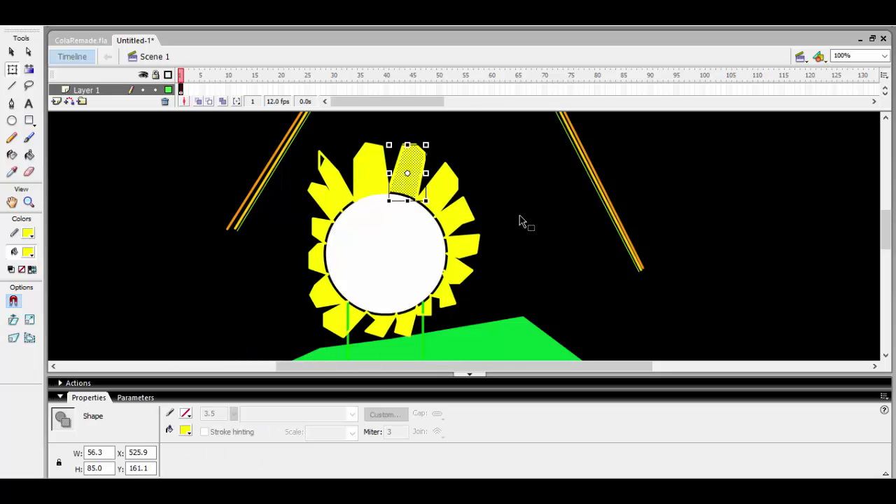
{"action": "left_click", "coordinate": [519, 222]}
{"action": "left_click", "coordinate": [403, 196]}
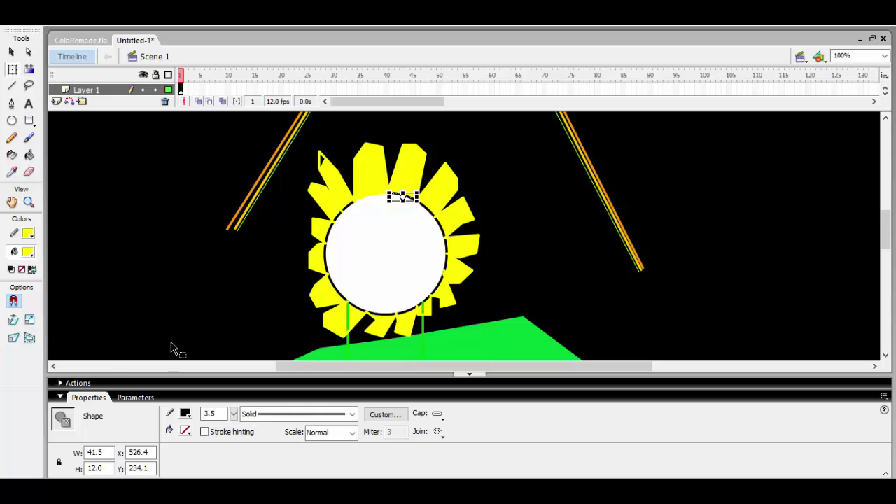
{"action": "left_click", "coordinate": [186, 413]}
{"action": "left_click", "coordinate": [196, 369]}
- Recolour the rest of the black outline around the white face to yellow with the Ink Bottle
{"action": "left_click", "coordinate": [422, 209]}
{"action": "left_click", "coordinate": [511, 217]}
{"action": "left_click", "coordinate": [427, 206]}
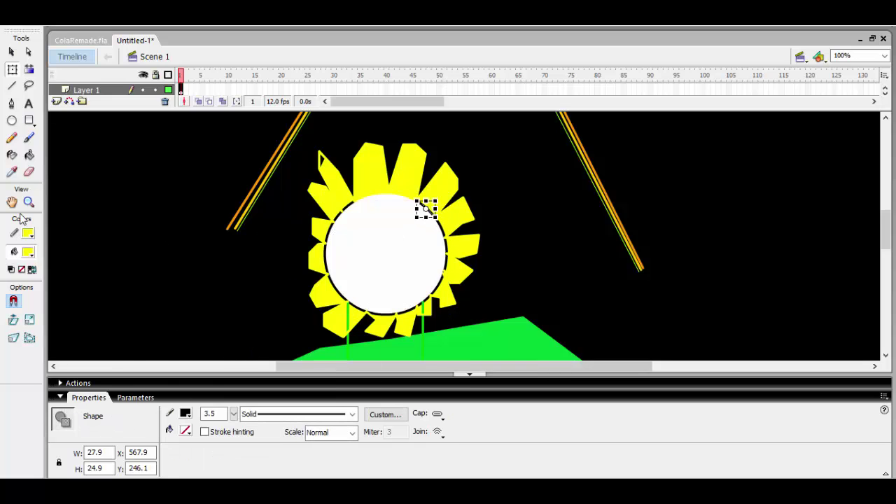
{"action": "left_click", "coordinate": [12, 155]}
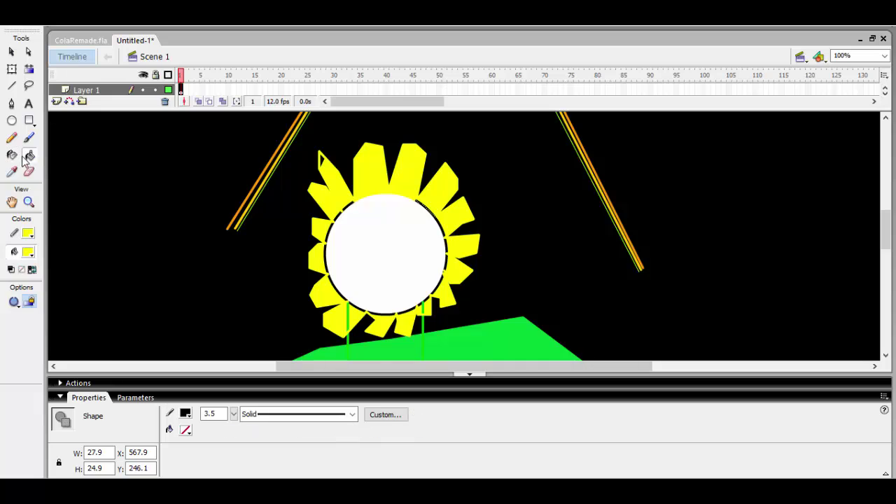
{"action": "left_click", "coordinate": [186, 413]}
{"action": "left_click", "coordinate": [376, 285]}
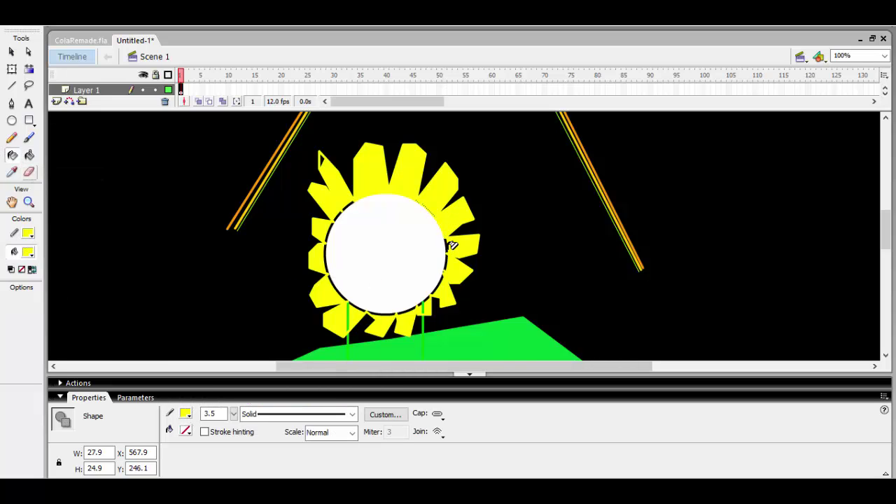
{"action": "left_click", "coordinate": [442, 277]}
{"action": "left_click", "coordinate": [407, 310]}
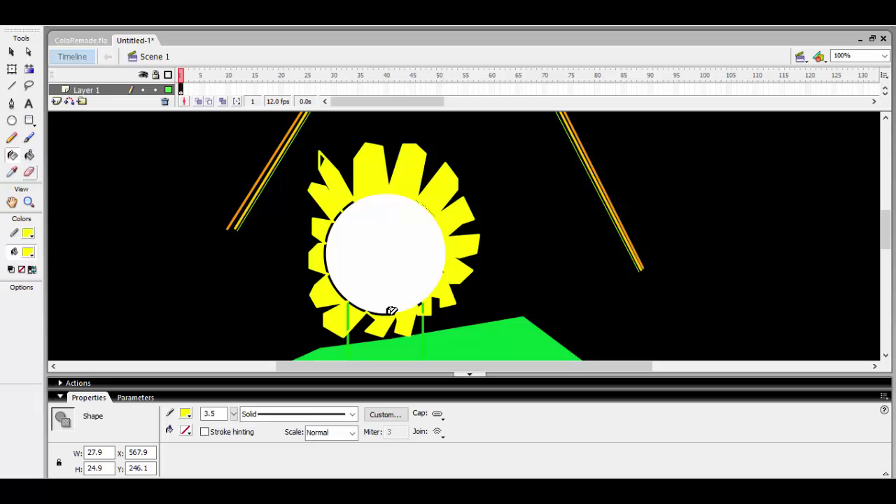
{"action": "left_click", "coordinate": [382, 313]}
{"action": "left_click", "coordinate": [357, 306]}
{"action": "left_click", "coordinate": [331, 257]}
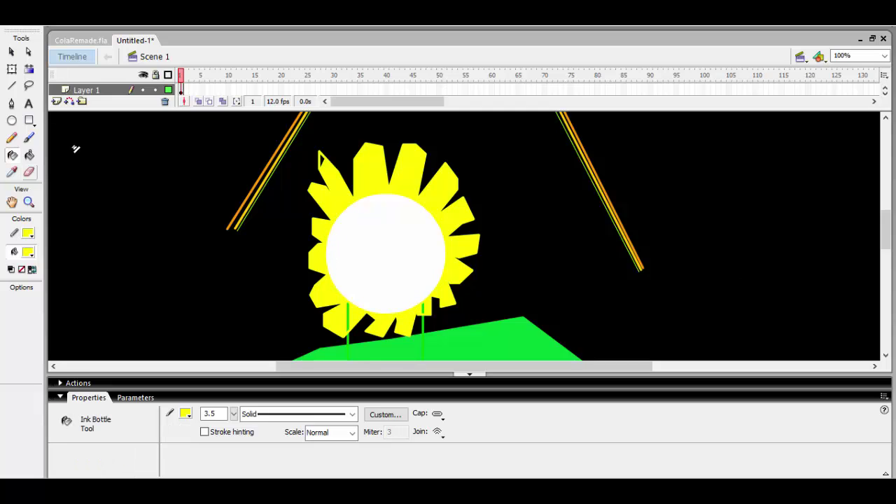
- Fill the gap at the tip of the upper-left petal with yellow
{"action": "key", "text": "k"}
{"action": "key", "text": "n"}
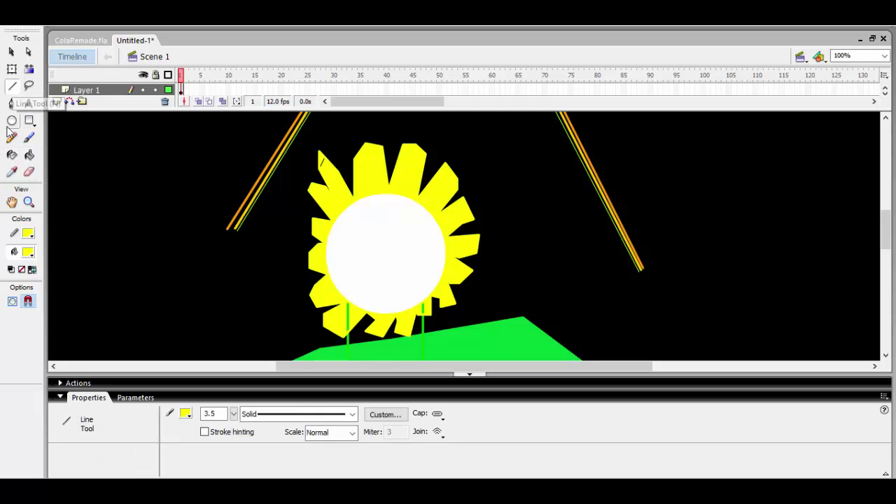
{"action": "key", "text": "s"}
- Sample the green of the stem outline and fill the stem with it, including the part between the lower petals
{"action": "scroll", "coordinate": [480, 294], "scroll_direction": "down", "scroll_amount": 3}
{"action": "scroll", "coordinate": [480, 294], "scroll_direction": "down", "scroll_amount": 5}
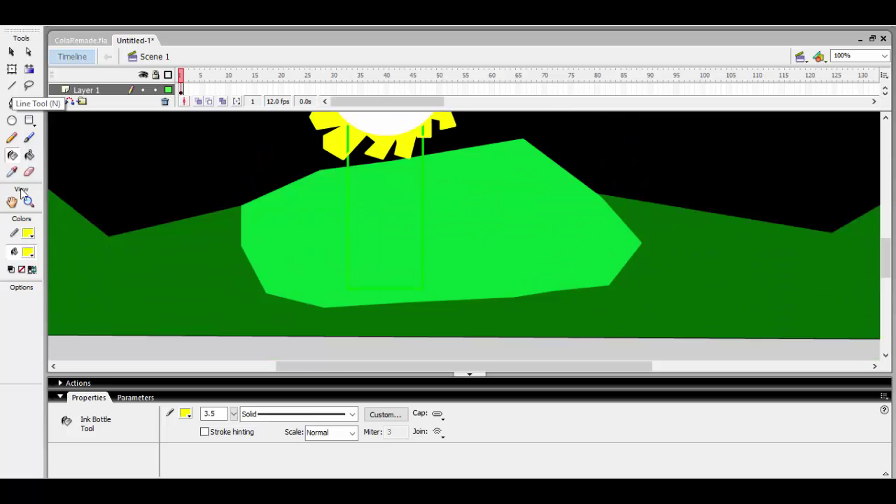
{"action": "left_click", "coordinate": [12, 171]}
{"action": "left_click", "coordinate": [349, 175]}
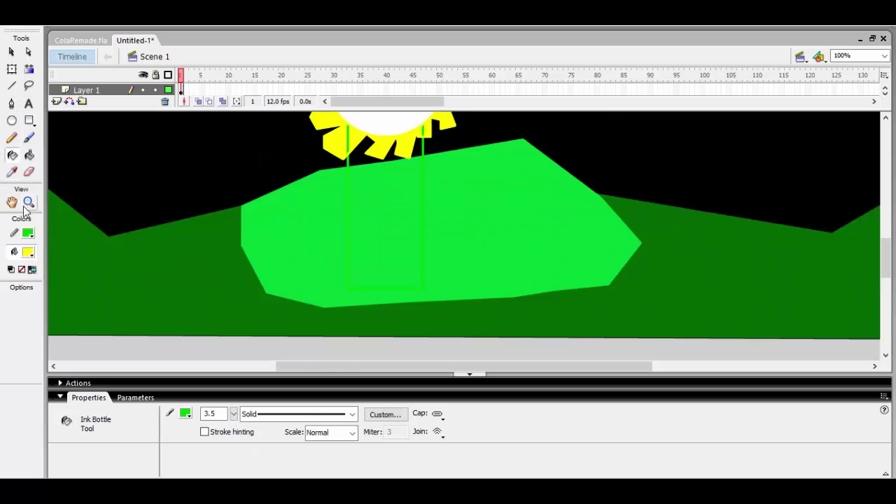
{"action": "left_click", "coordinate": [29, 155]}
{"action": "left_click", "coordinate": [367, 173]}
{"action": "key", "text": "ctrl+z"}
{"action": "left_click", "coordinate": [32, 270]}
{"action": "left_click", "coordinate": [404, 222]}
{"action": "left_click", "coordinate": [361, 157]}
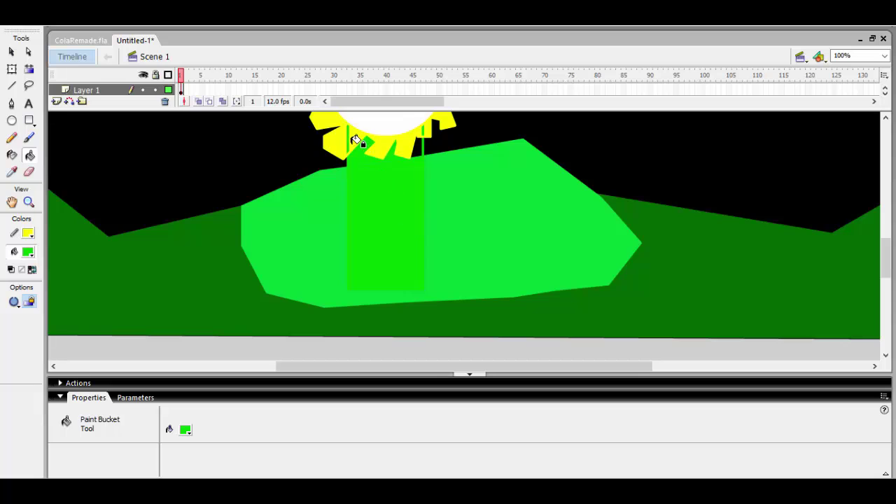
- Bend both side edges of the stem into curves bulging to the right
{"action": "scroll", "coordinate": [434, 205], "scroll_direction": "up", "scroll_amount": 3}
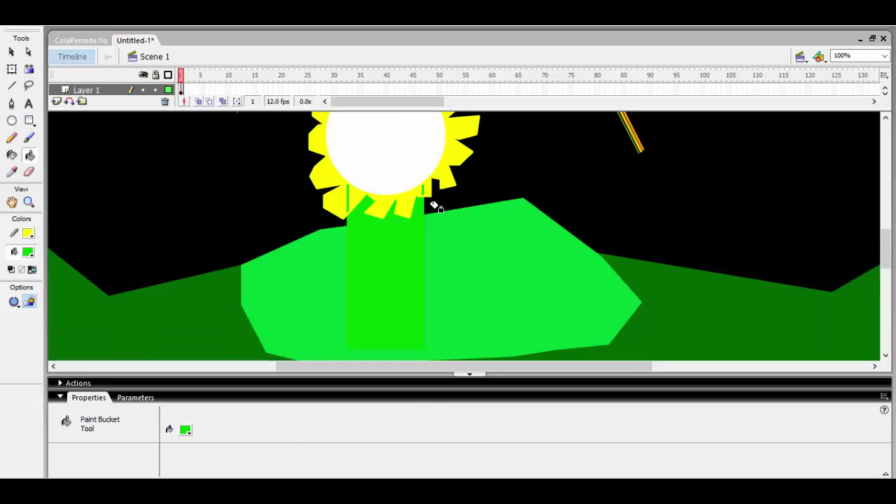
{"action": "key", "text": "q"}
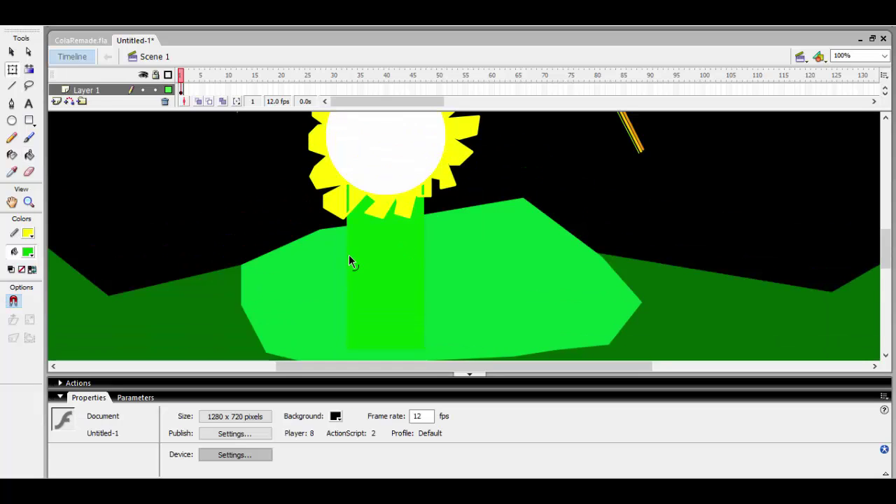
{"action": "left_click", "coordinate": [423, 270]}
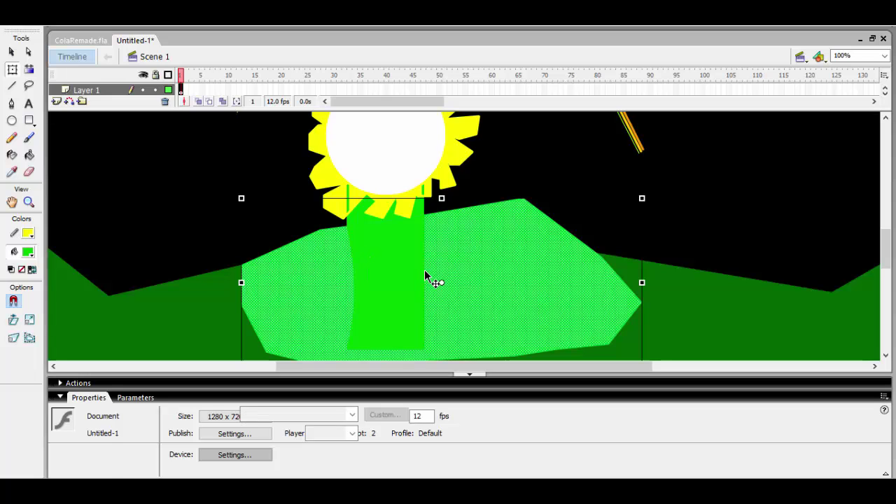
{"action": "left_click", "coordinate": [696, 196]}
{"action": "left_click_drag", "start_coordinate": [423, 259], "coordinate": [441, 280]}
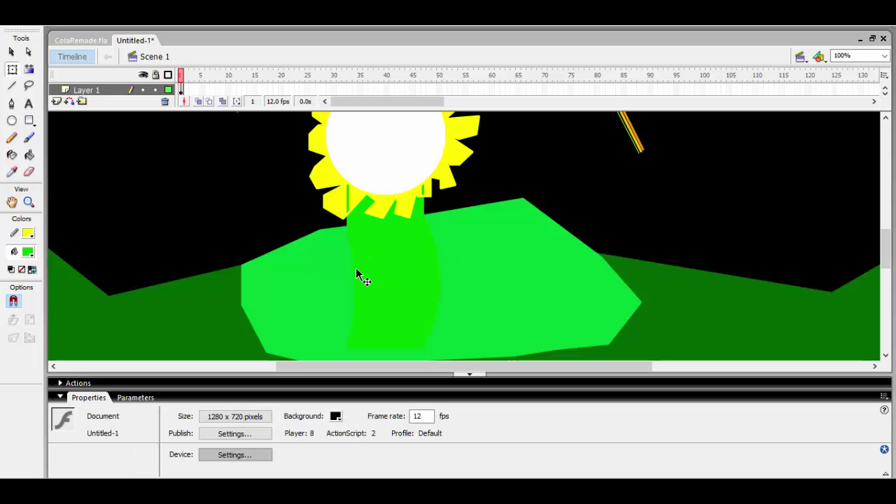
{"action": "left_click_drag", "start_coordinate": [397, 258], "coordinate": [389, 256]}
{"action": "scroll", "coordinate": [390, 255], "scroll_direction": "up", "scroll_amount": 2}
- Try to recolour the leftover stem line over the lower-left petal
{"action": "key", "text": "k"}
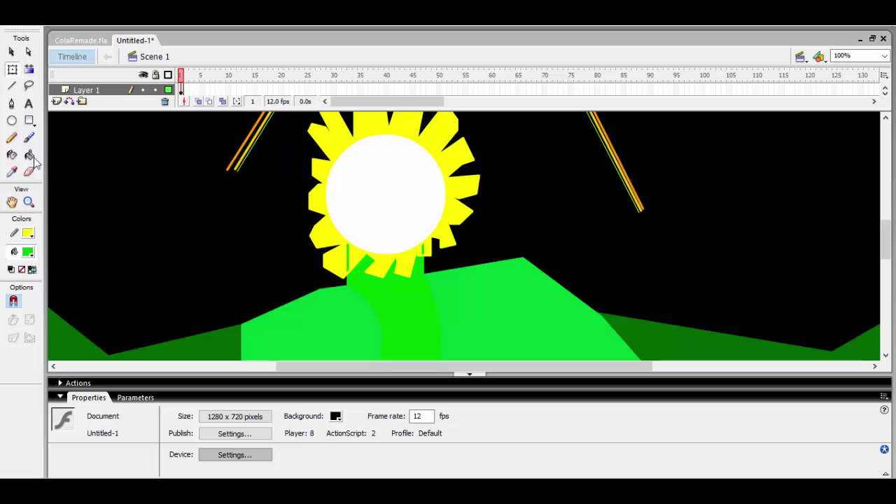
{"action": "left_click", "coordinate": [32, 270]}
{"action": "left_click", "coordinate": [342, 254]}
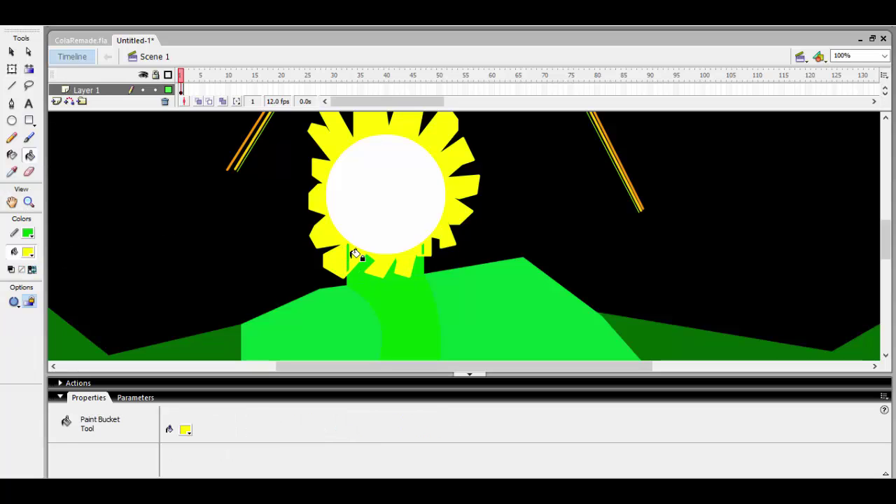
{"action": "left_click", "coordinate": [12, 156]}
{"action": "left_click", "coordinate": [359, 262]}
- Delete the leftover green line segments over the petals beneath the face
{"action": "key", "text": "q"}
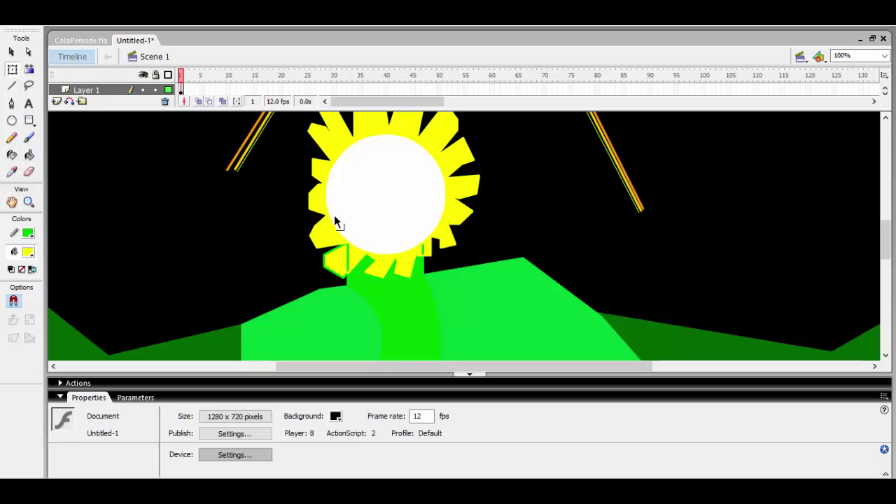
{"action": "left_click", "coordinate": [348, 261]}
{"action": "key", "text": "Delete"}
{"action": "left_click", "coordinate": [372, 282]}
{"action": "key", "text": "Delete"}
{"action": "scroll", "coordinate": [413, 268], "scroll_direction": "down", "scroll_amount": 3}
{"action": "scroll", "coordinate": [413, 268], "scroll_direction": "up", "scroll_amount": 2}
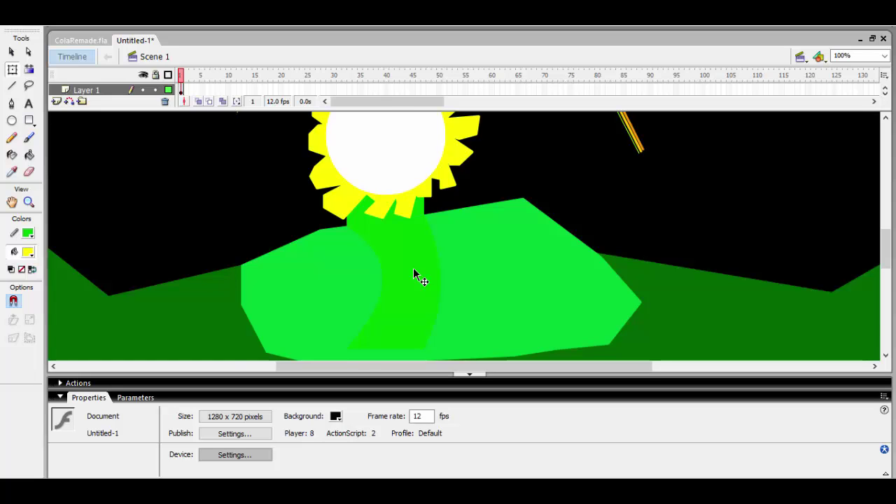
- Check Flowey's face in the browser's image results and return to an empty area above the stage in Flash
{"action": "scroll", "coordinate": [413, 269], "scroll_direction": "up", "scroll_amount": 2}
{"action": "scroll", "coordinate": [592, 273], "scroll_direction": "up", "scroll_amount": 7}
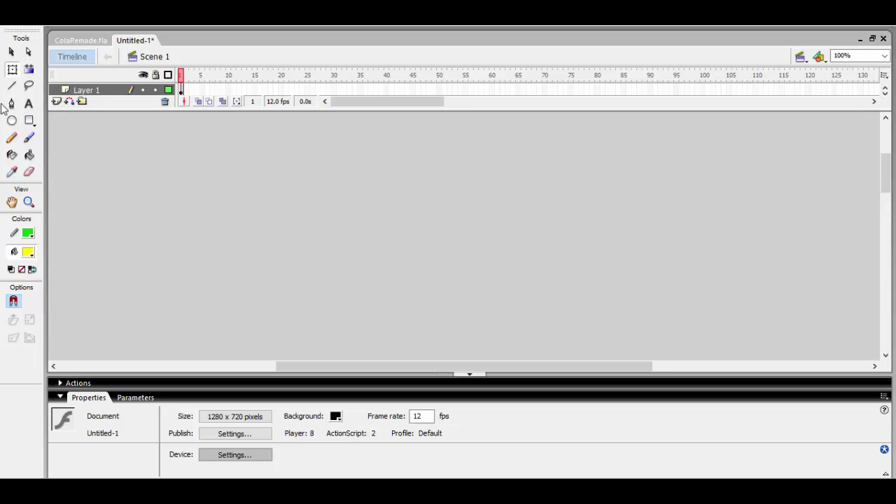
{"action": "left_click", "coordinate": [12, 86]}
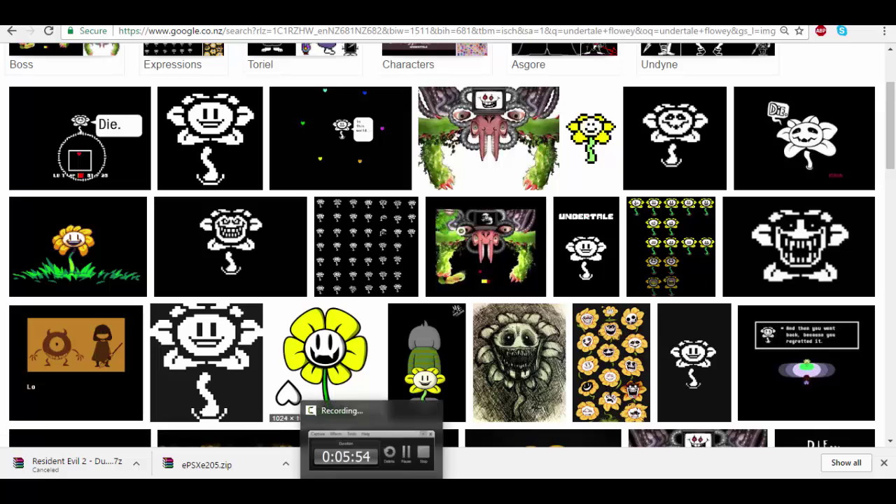
{"action": "left_click", "coordinate": [300, 430]}
{"action": "left_click_drag", "start_coordinate": [279, 259], "coordinate": [259, 255]}
{"action": "mouse_move", "coordinate": [259, 254]}
{"action": "left_mouse_down"}
{"action": "mouse_move", "coordinate": [327, 245]}
{"action": "mouse_move", "coordinate": [304, 243]}
{"action": "left_mouse_up"}
{"action": "key", "text": "ctrl+z"}
{"action": "key", "text": "ctrl+z"}
- Set the stroke to black and draw a closed grinning mouth outline with raised corners on the empty grey area
{"action": "left_click", "coordinate": [28, 234]}
{"action": "left_click", "coordinate": [23, 267]}
{"action": "left_click_drag", "start_coordinate": [304, 243], "coordinate": [338, 252]}
{"action": "left_click_drag", "start_coordinate": [337, 252], "coordinate": [332, 266]}
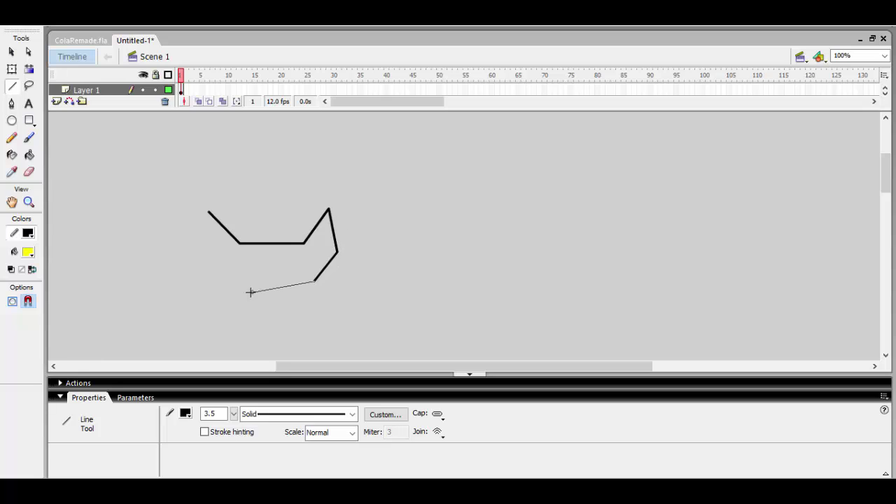
{"action": "left_click_drag", "start_coordinate": [251, 292], "coordinate": [238, 286]}
{"action": "mouse_move", "coordinate": [182, 252]}
{"action": "left_mouse_down"}
{"action": "mouse_move", "coordinate": [174, 234]}
{"action": "mouse_move", "coordinate": [170, 242]}
{"action": "left_mouse_up"}
{"action": "left_click_drag", "start_coordinate": [171, 243], "coordinate": [209, 211]}
- Draw two small fangs hanging from the mouth's upper edge and fill the mouth around them with black
{"action": "left_click_drag", "start_coordinate": [229, 263], "coordinate": [229, 264]}
{"action": "left_click_drag", "start_coordinate": [229, 263], "coordinate": [245, 245]}
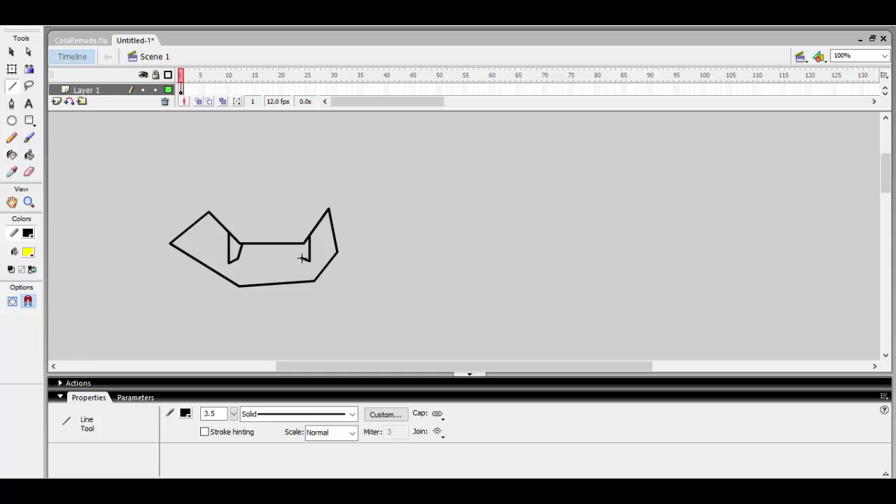
{"action": "left_click", "coordinate": [29, 154]}
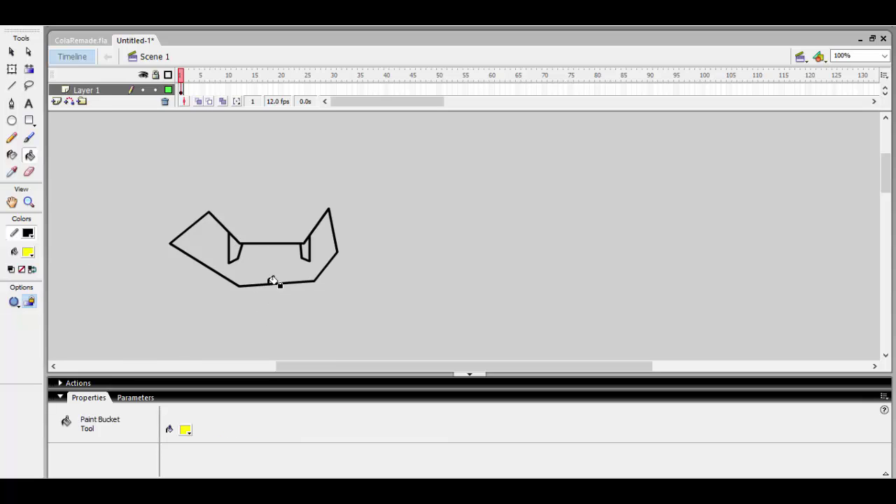
{"action": "left_click", "coordinate": [273, 280]}
{"action": "key", "text": "ctrl+z"}
{"action": "left_click", "coordinate": [33, 269]}
{"action": "left_click", "coordinate": [258, 261]}
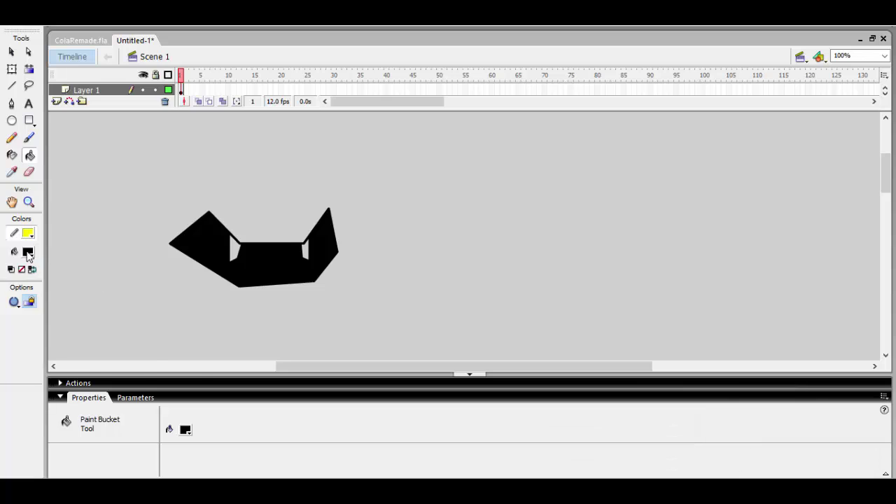
- Fill both fangs with white and delete the short black outline segments along their upper ends
{"action": "left_click", "coordinate": [28, 254]}
{"action": "left_click", "coordinate": [20, 326]}
{"action": "left_click", "coordinate": [235, 249]}
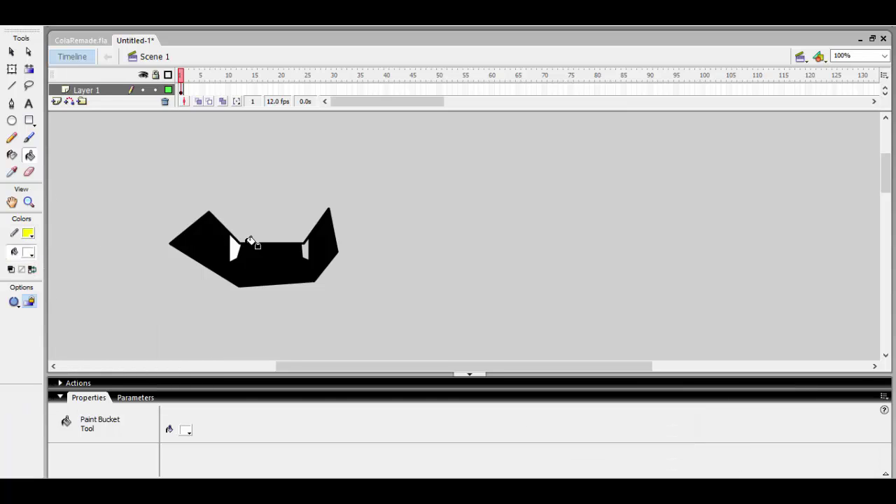
{"action": "left_click", "coordinate": [12, 69]}
{"action": "left_click", "coordinate": [235, 247]}
{"action": "left_click", "coordinate": [237, 240]}
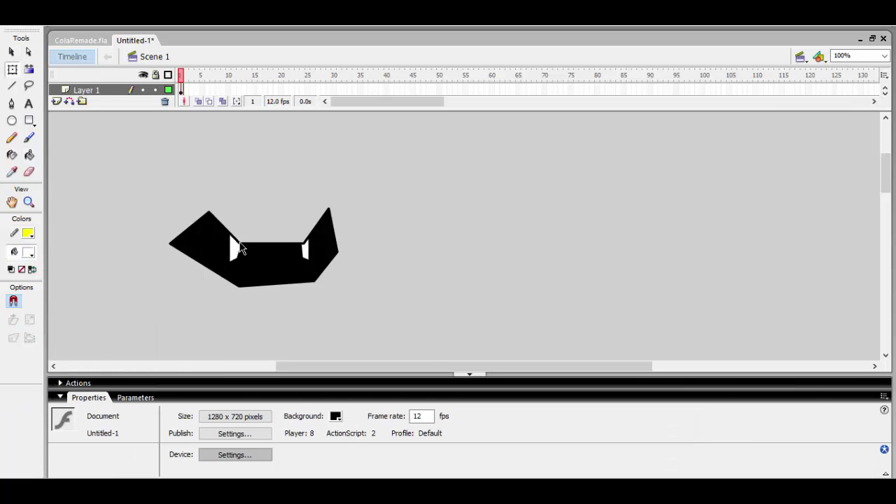
{"action": "key", "text": "Delete"}
{"action": "left_click", "coordinate": [305, 240]}
{"action": "key", "text": "Delete"}
- Convert the whole mouth drawing, fangs included, into a movie clip symbol named "Flowey Mouth"
{"action": "left_click_drag", "start_coordinate": [124, 172], "coordinate": [448, 388]}
{"action": "right_click", "coordinate": [299, 277]}
{"action": "left_click", "coordinate": [372, 248]}
{"action": "type", "text": "Flowey"}
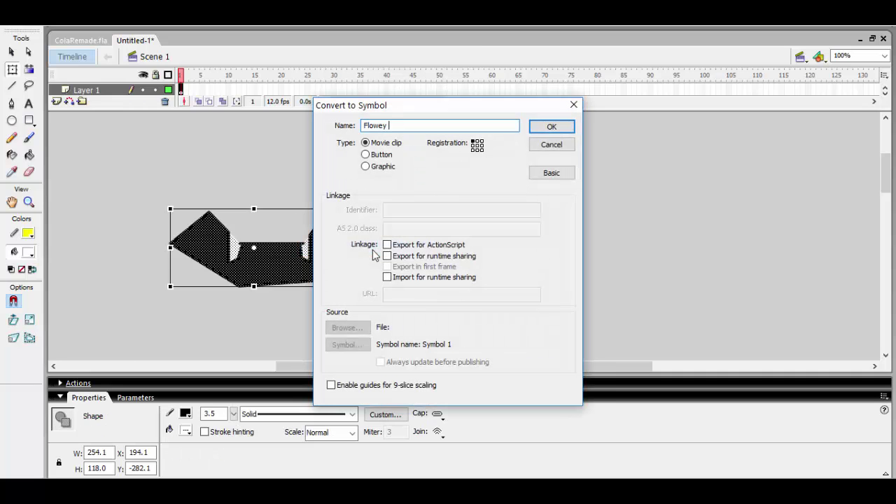
{"action": "type", "text": " Mouth"}
{"action": "key", "text": "Return"}
- Move the mouth symbol onto the lower half of the flower's white face and scale it down to fit
{"action": "key", "text": "ctrl+minus"}
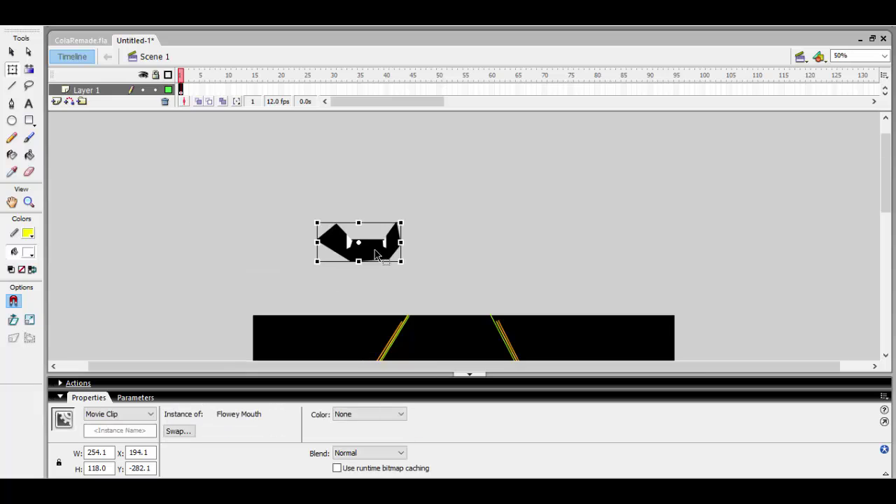
{"action": "left_click_drag", "start_coordinate": [373, 249], "coordinate": [459, 342]}
{"action": "scroll", "coordinate": [460, 342], "scroll_direction": "down", "scroll_amount": 3}
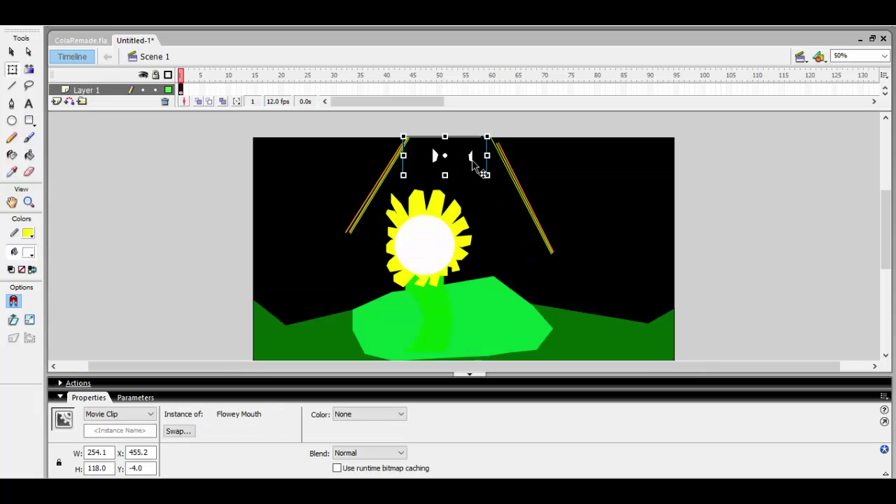
{"action": "left_click_drag", "start_coordinate": [483, 158], "coordinate": [454, 237]}
{"action": "left_click_drag", "start_coordinate": [447, 250], "coordinate": [405, 288]}
{"action": "left_click", "coordinate": [722, 234]}
- Check the Flowey reference pictures in the browser's image results and return to Flash
{"action": "key", "text": "ctrl+plus"}
{"action": "left_click", "coordinate": [404, 286]}
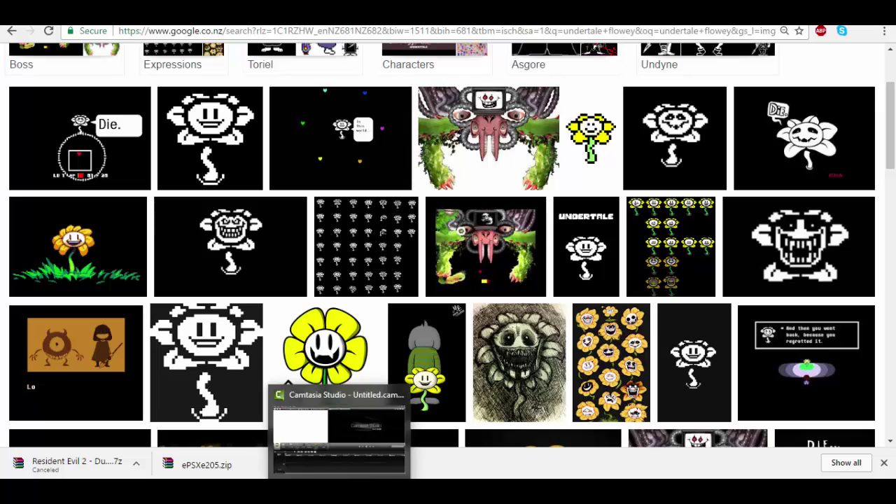
{"action": "left_click", "coordinate": [364, 490]}
- Set the stroke and fill to black and draw two upright oval eyes side by side above the mouth
{"action": "scroll", "coordinate": [364, 336], "scroll_direction": "up", "scroll_amount": 5}
{"action": "scroll", "coordinate": [365, 336], "scroll_direction": "down", "scroll_amount": 5}
{"action": "scroll", "coordinate": [367, 340], "scroll_direction": "up", "scroll_amount": 3}
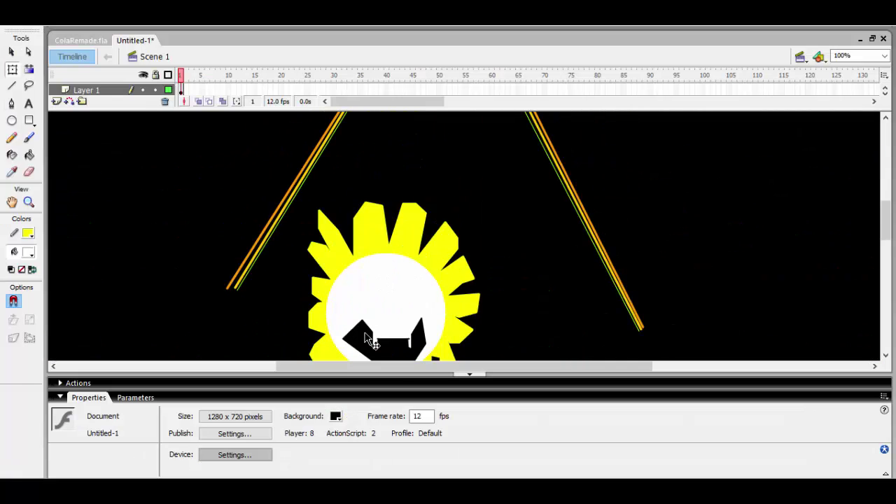
{"action": "scroll", "coordinate": [364, 338], "scroll_direction": "down", "scroll_amount": 3}
{"action": "left_click", "coordinate": [28, 252]}
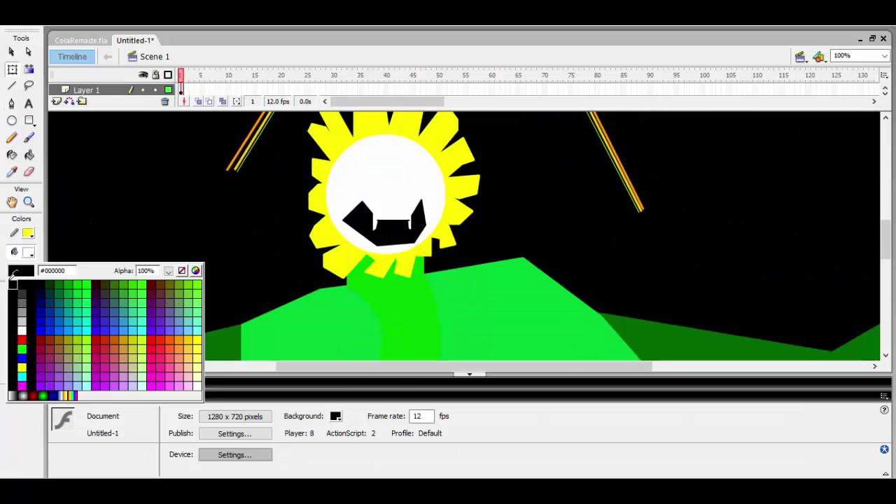
{"action": "left_click", "coordinate": [16, 282]}
{"action": "left_click", "coordinate": [28, 234]}
{"action": "left_click", "coordinate": [16, 264]}
{"action": "left_click", "coordinate": [12, 120]}
{"action": "mouse_move", "coordinate": [348, 150]}
{"action": "left_mouse_down"}
{"action": "mouse_move", "coordinate": [366, 186]}
{"action": "mouse_move", "coordinate": [419, 152]}
{"action": "left_mouse_up"}
{"action": "scroll", "coordinate": [418, 151], "scroll_direction": "up", "scroll_amount": 2}
{"action": "scroll", "coordinate": [394, 240], "scroll_direction": "down", "scroll_amount": 8}
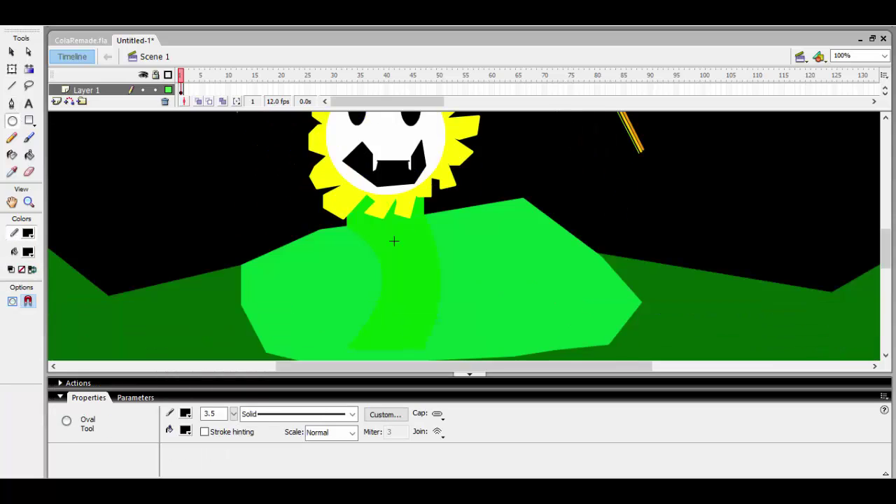
- Add a text above the stage reading "WARNING: THIS ARTWORK WILL BE IN A FEATURED GAME THAT IM DESIGNING!"
{"action": "scroll", "coordinate": [285, 248], "scroll_direction": "up", "scroll_amount": 8}
{"action": "scroll", "coordinate": [287, 248], "scroll_direction": "down", "scroll_amount": 6}
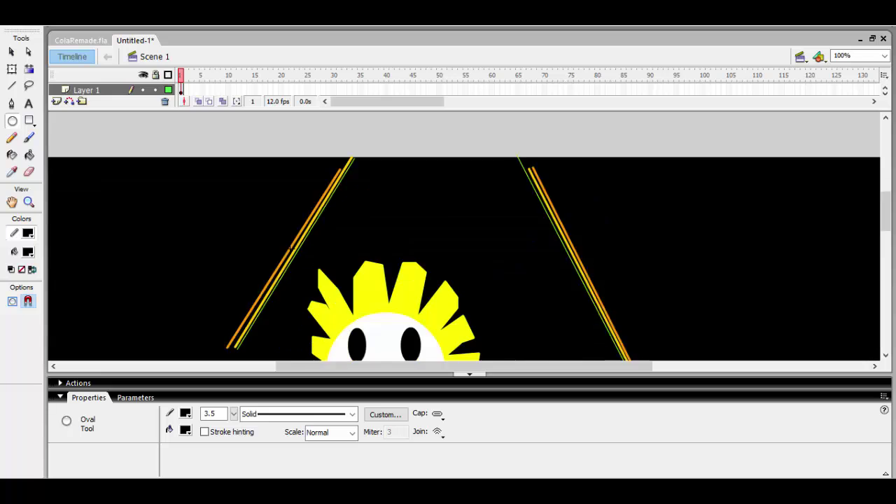
{"action": "scroll", "coordinate": [285, 245], "scroll_direction": "up", "scroll_amount": 4}
{"action": "key", "text": "t"}
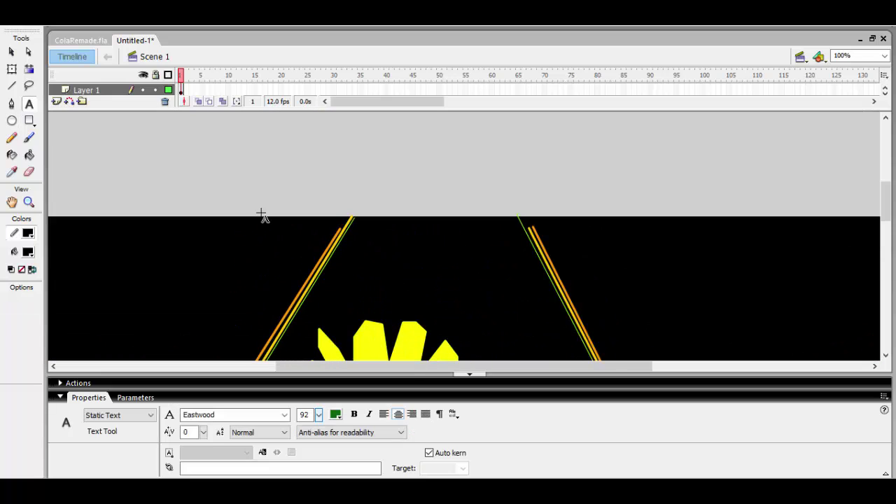
{"action": "left_click", "coordinate": [274, 177]}
{"action": "scroll", "coordinate": [273, 178], "scroll_direction": "up", "scroll_amount": 1}
{"action": "key", "text": "ctrl+minus"}
{"action": "key", "text": "ctrl+minus"}
{"action": "type", "text": "WAR"}
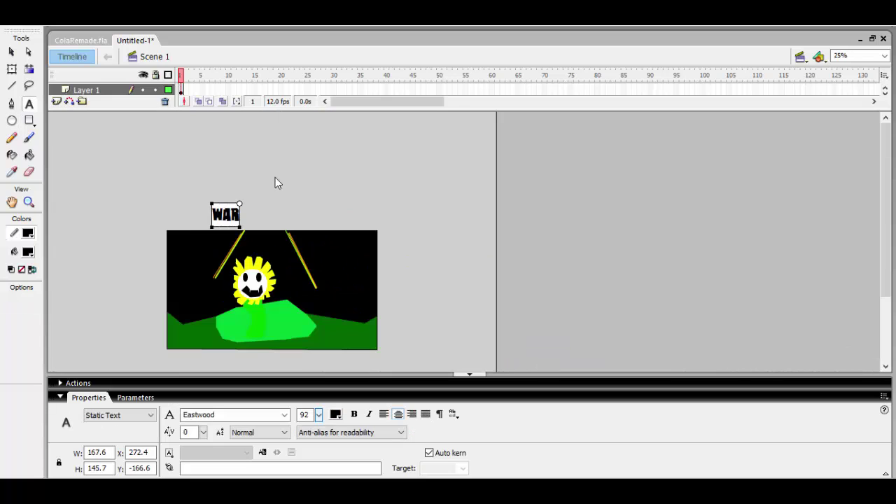
{"action": "type", "text": "NING: THIS ARTWORKD"}
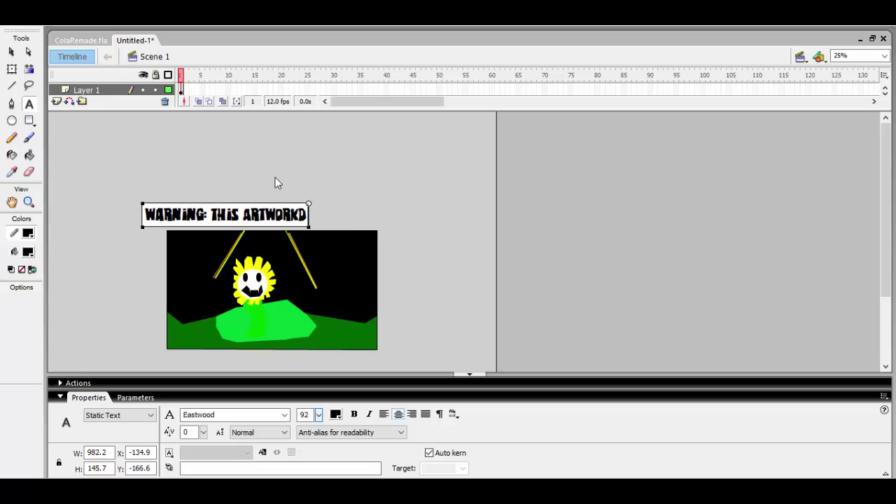
{"action": "key", "text": "BackSpace"}
{"action": "type", "text": "WILL B"}
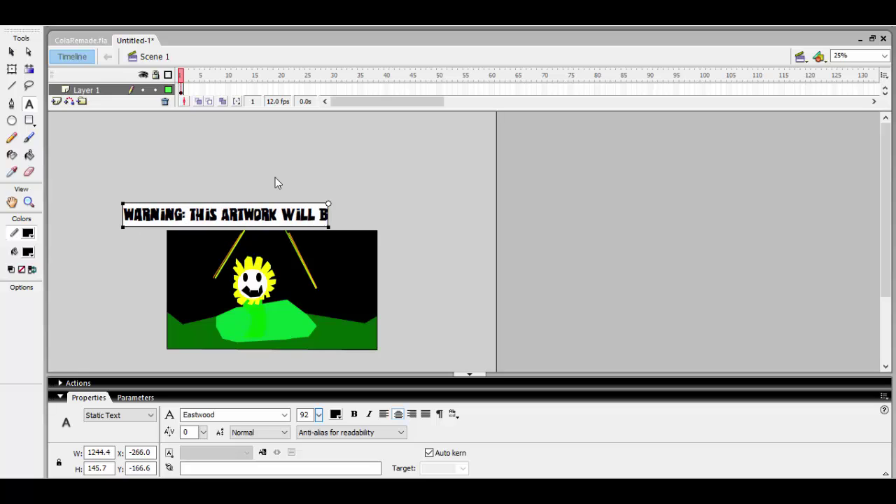
{"action": "type", "text": "E IN A FEATURED"}
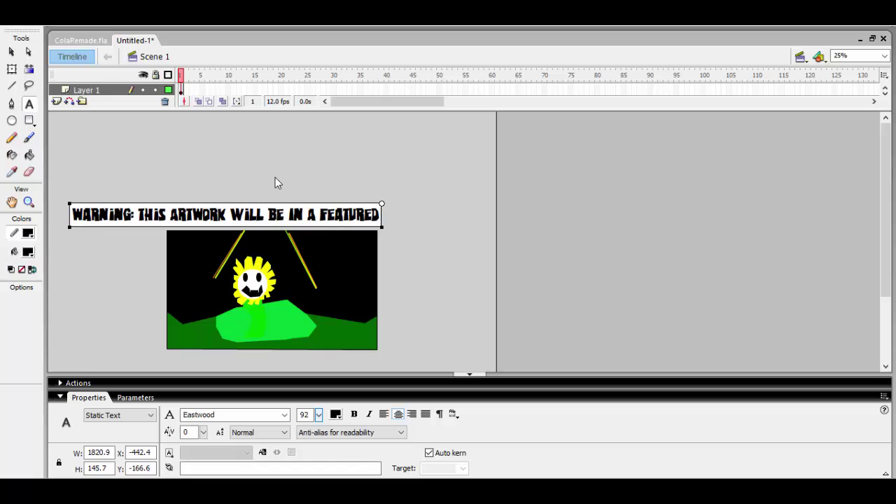
{"action": "type", "text": " GAME THAT IM DESIGN"}
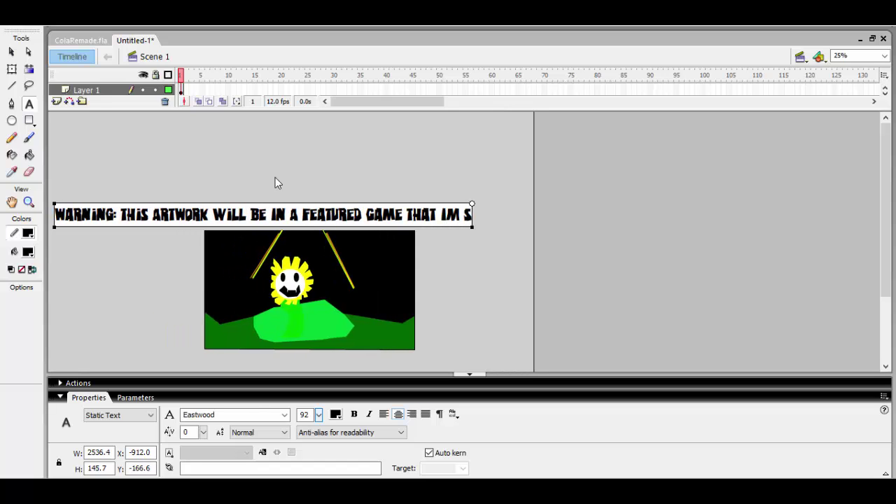
{"action": "type", "text": "ING!"}
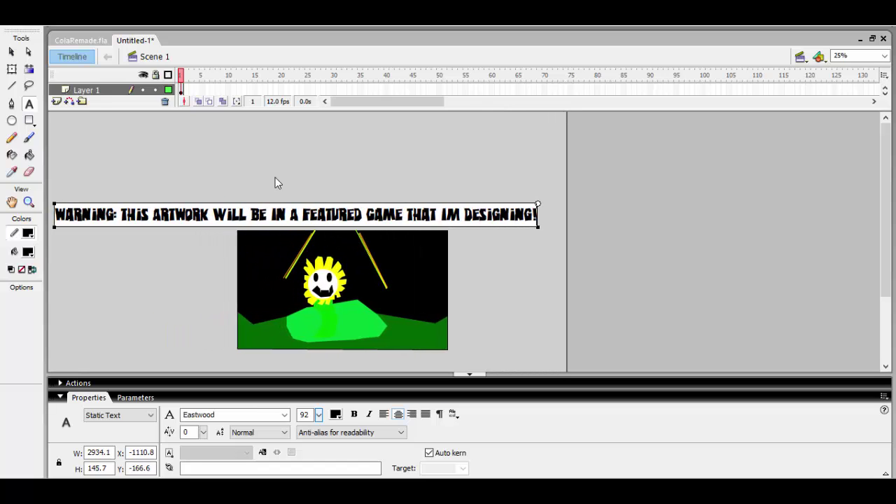
- Add a second text line reading "ALSO GO CHECK OUT MY GAMES IM NOT THE LIMELIGHT AND HELLO NEIGHBOR 2D"
{"action": "key", "text": "Return"}
{"action": "type", "text": "ALSO GO"}
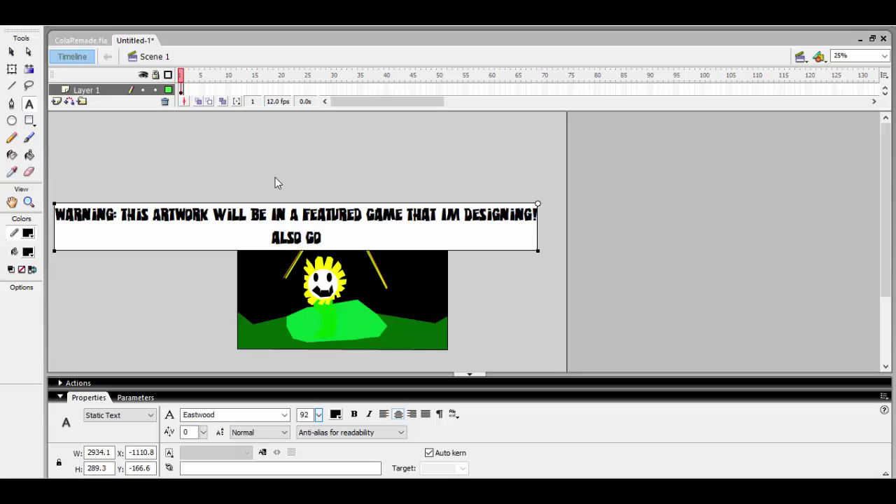
{"action": "type", "text": " CHECK OUT MY G"}
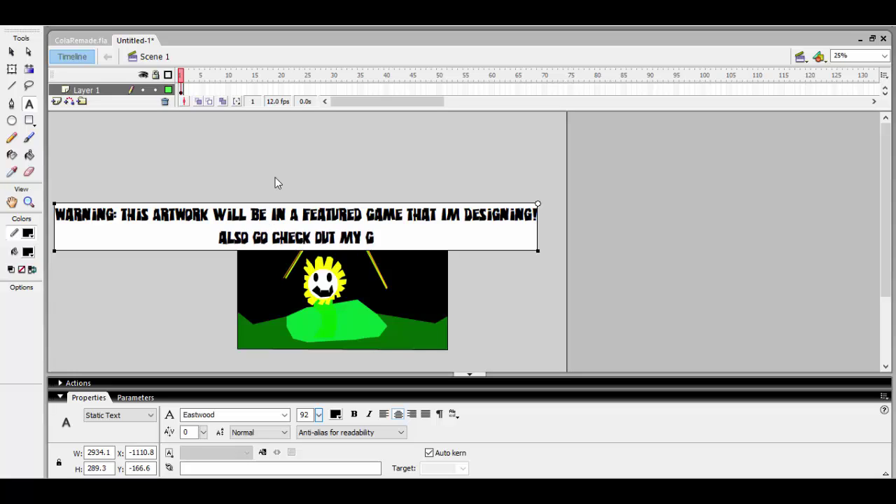
{"action": "type", "text": "AMES IM NOT THE"}
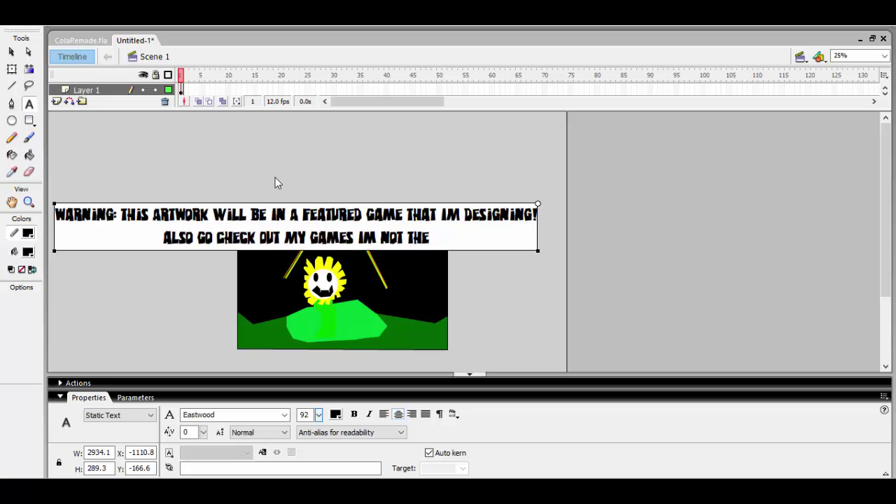
{"action": "type", "text": " LIMELHT AND"}
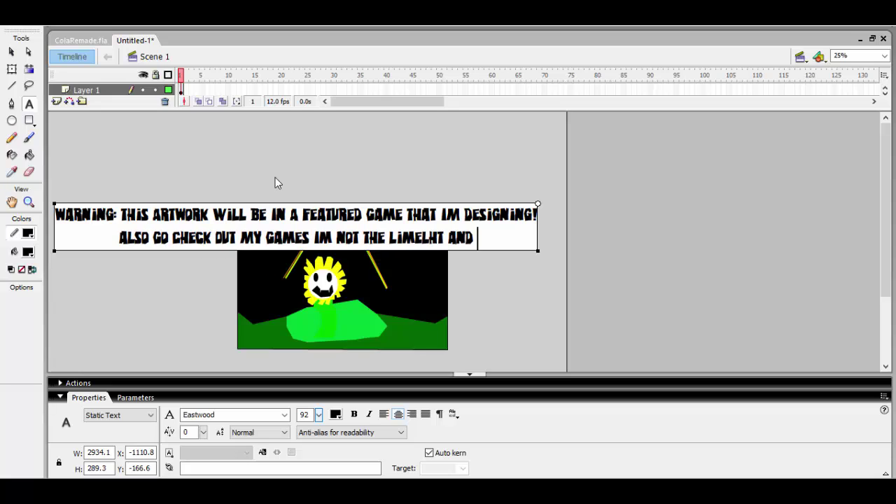
{"action": "key", "text": "BackSpace"}
{"action": "key", "text": "BackSpace"}
{"action": "key", "text": "BackSpace"}
{"action": "key", "text": "BackSpace"}
{"action": "key", "text": "BackSpace"}
{"action": "key", "text": "BackSpace"}
{"action": "key", "text": "BackSpace"}
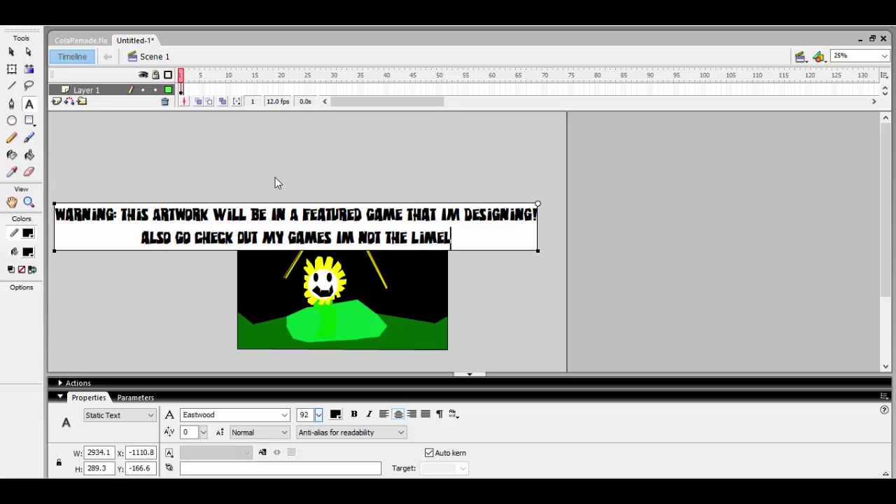
{"action": "type", "text": "IGHT AND H"}
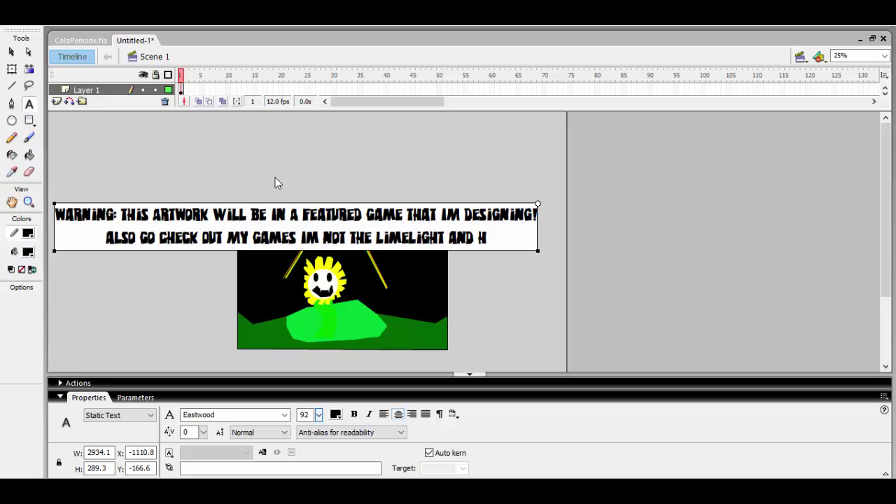
{"action": "type", "text": "ELLO NEIGHBOR 2D"}
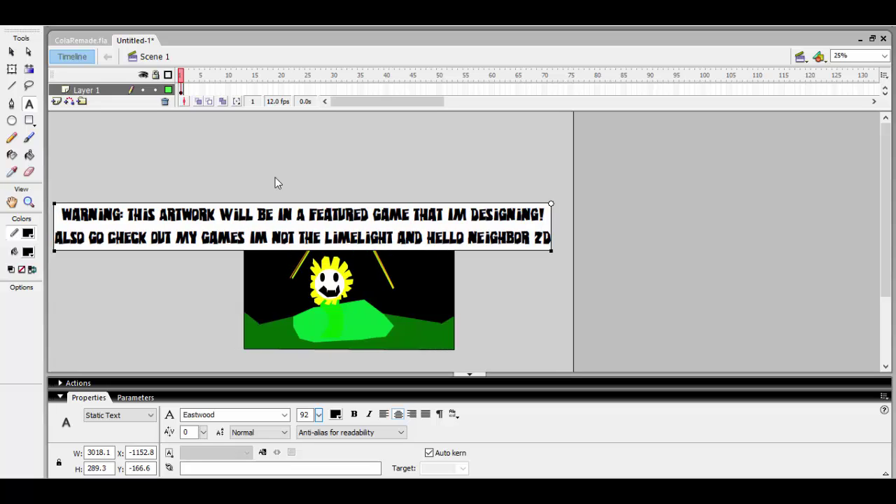
- Delete the two-line text notice above the stage
{"action": "left_click", "coordinate": [12, 69]}
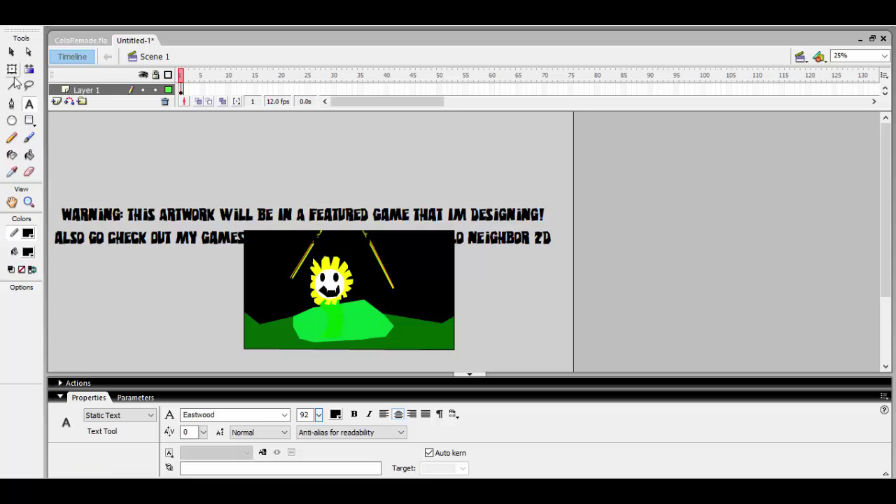
{"action": "left_click", "coordinate": [175, 219]}
{"action": "key", "text": "Delete"}
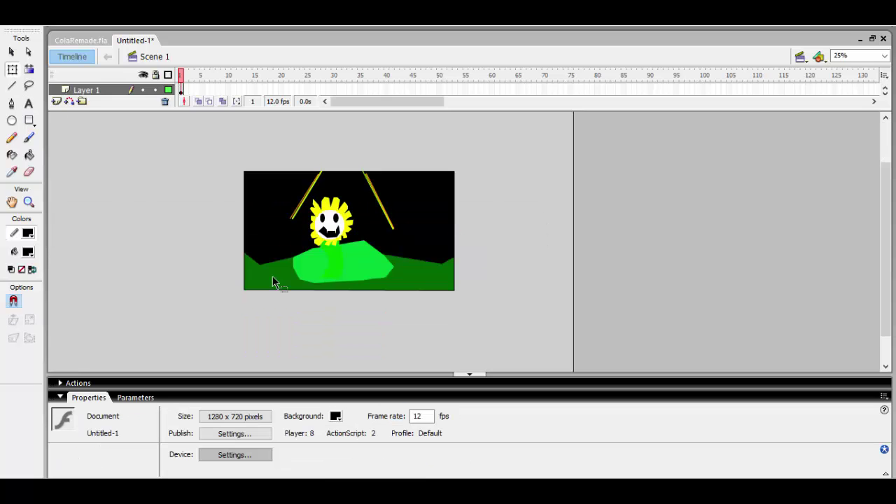
- Set the stroke to purple #9900FF and outline a tall door with a slanted upper-left corner, from the grass to the stage's right edge
{"action": "key", "text": "ctrl+equal"}
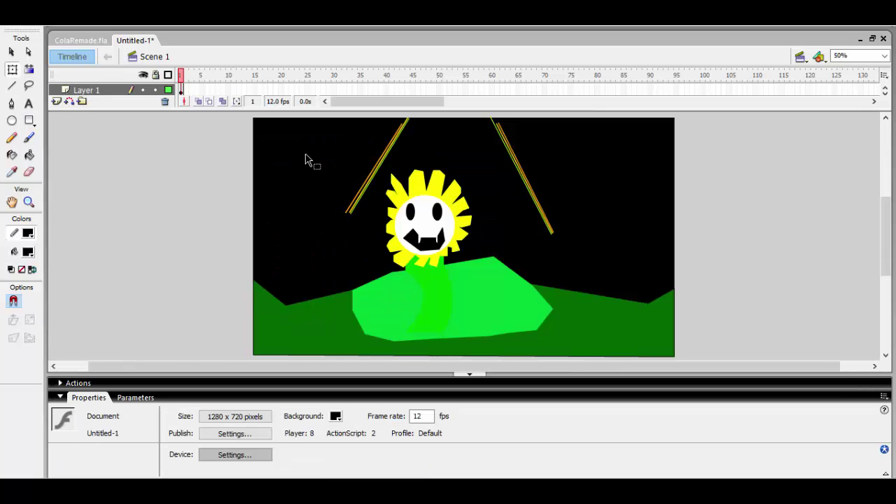
{"action": "key", "text": "n"}
{"action": "left_click", "coordinate": [28, 252]}
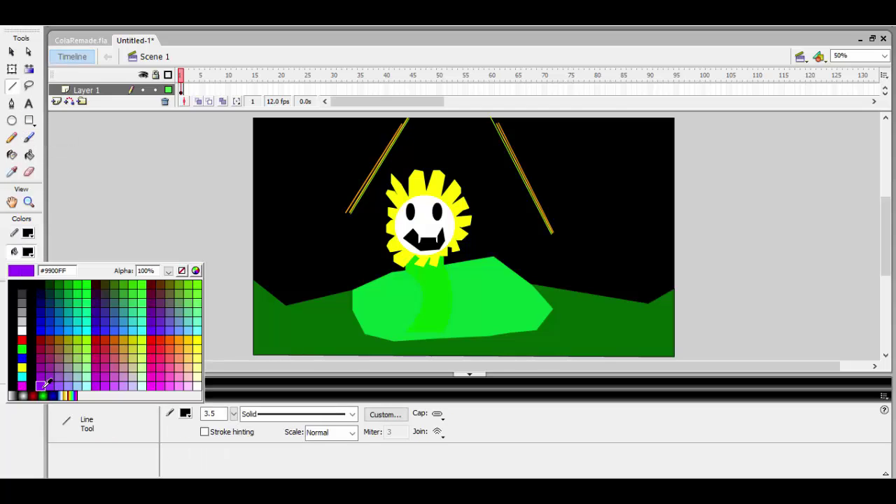
{"action": "left_click", "coordinate": [42, 378]}
{"action": "left_click_drag", "start_coordinate": [573, 292], "coordinate": [571, 177]}
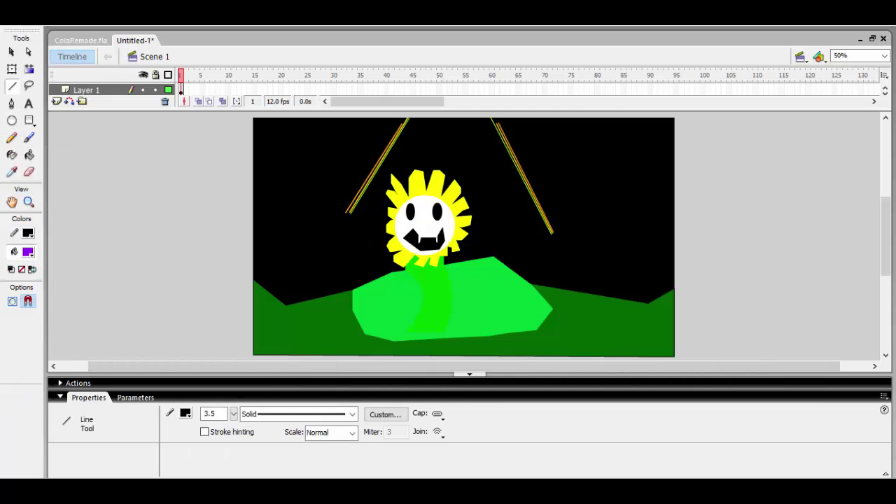
{"action": "left_click", "coordinate": [32, 269]}
{"action": "mouse_move", "coordinate": [592, 294]}
{"action": "left_mouse_down"}
{"action": "mouse_move", "coordinate": [592, 168]}
{"action": "mouse_move", "coordinate": [628, 127]}
{"action": "mouse_move", "coordinate": [677, 139]}
{"action": "mouse_move", "coordinate": [623, 138]}
{"action": "left_mouse_up"}
{"action": "key", "text": "ctrl+z"}
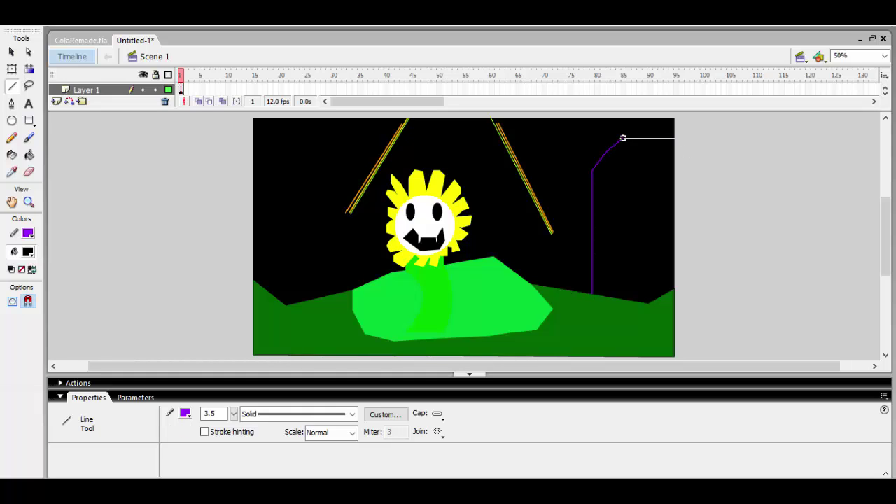
{"action": "left_click_drag", "start_coordinate": [676, 198], "coordinate": [673, 288]}
- Fill the outlined door shape above the grass with the same purple
{"action": "left_click", "coordinate": [29, 155]}
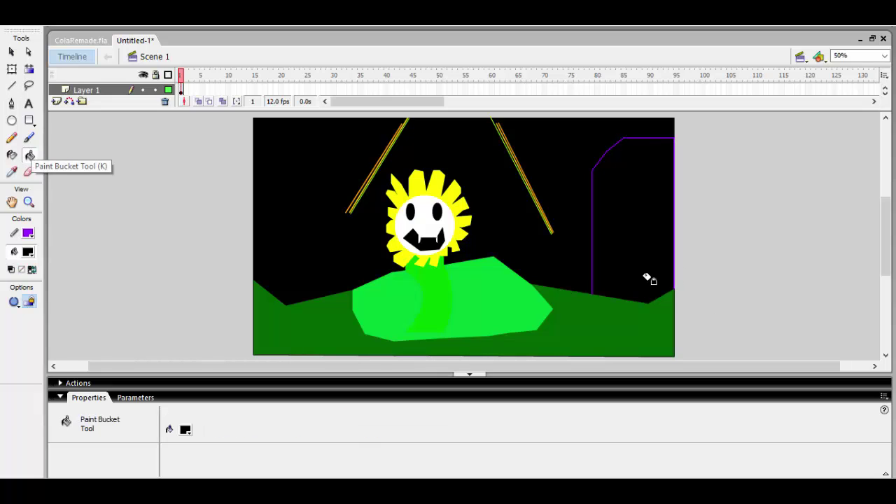
{"action": "left_click", "coordinate": [32, 270]}
{"action": "left_click", "coordinate": [668, 288]}
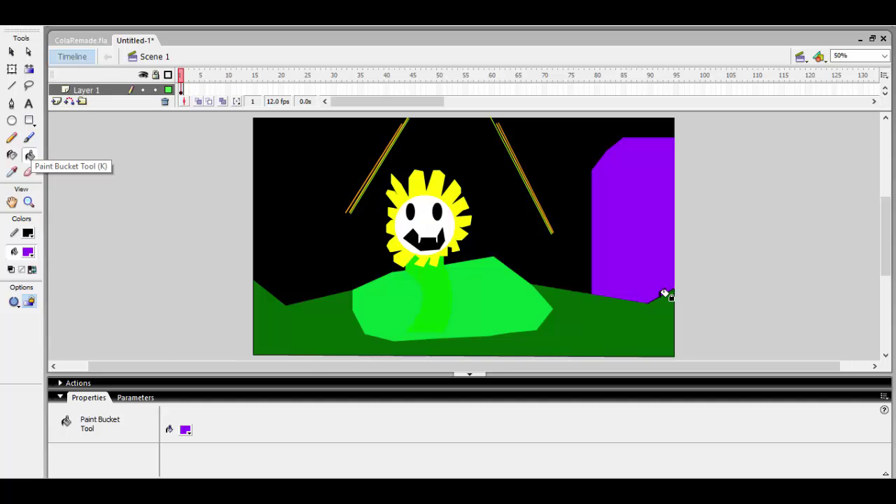
- Search the browser's images for "undertale Toriels Door" and look over the door references
{"action": "key", "text": "alt+Tab"}
{"action": "double_click", "coordinate": [157, 66]}
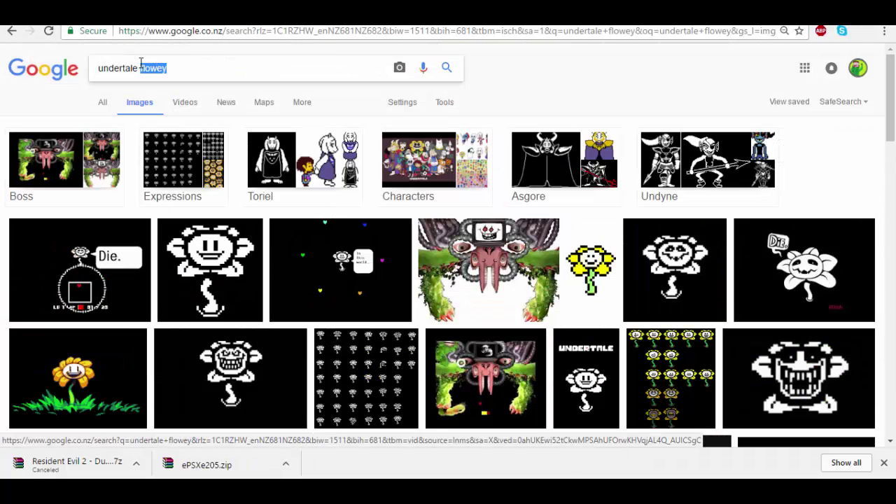
{"action": "type", "text": "Toriels Door"}
{"action": "key", "text": "Return"}
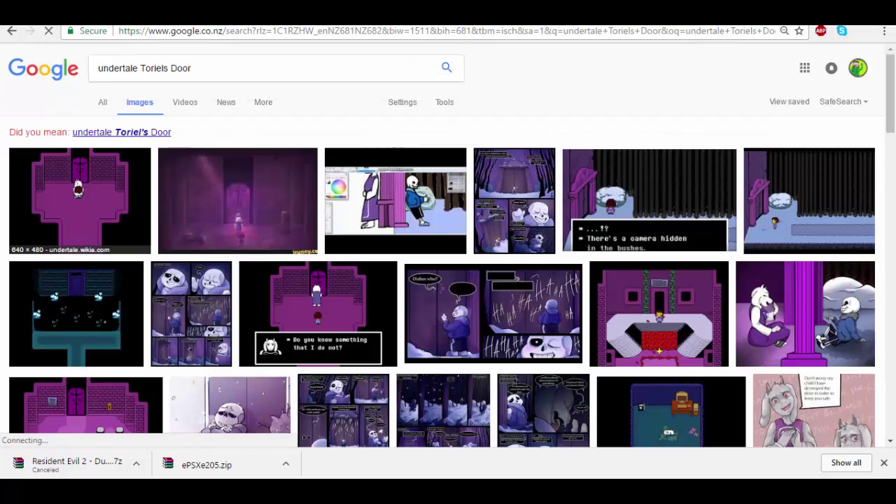
{"action": "key", "text": "alt+Tab"}
{"action": "key", "text": "alt+Tab"}
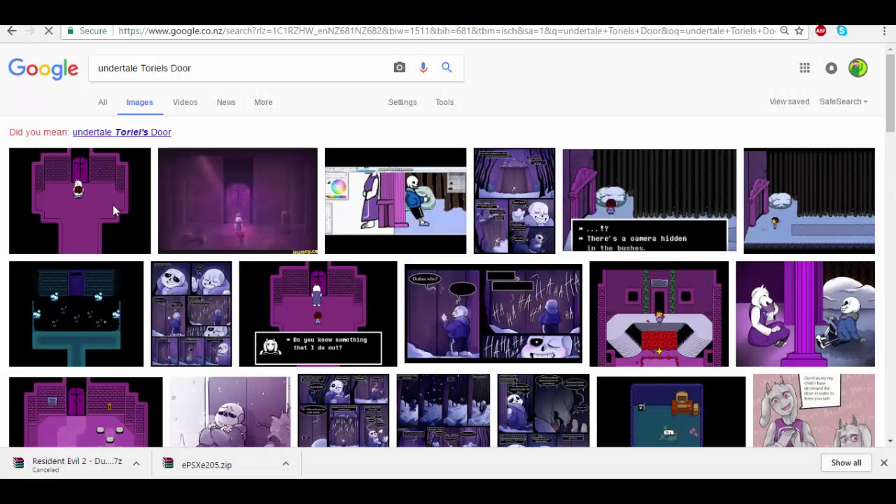
- Enlarge the Undertale Wiki door reference, switch back to Flash, and outline a black round eye, triangular nose and pointed mouth on the door
{"action": "left_click", "coordinate": [111, 206]}
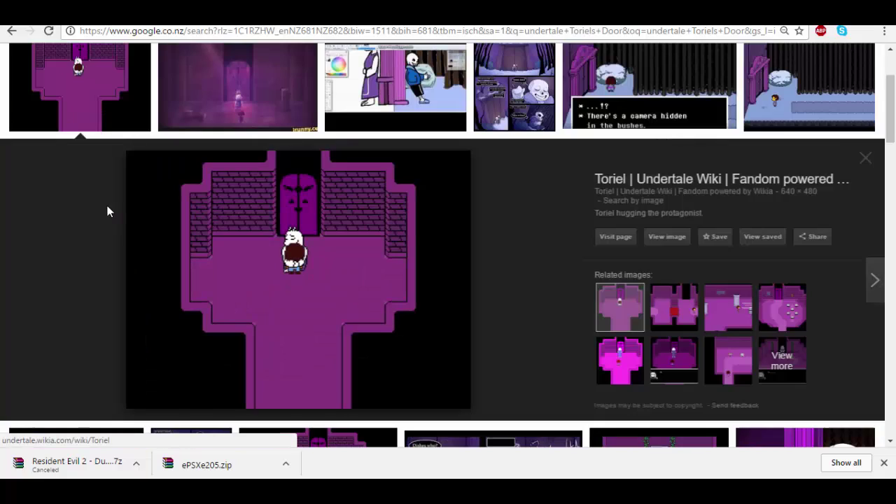
{"action": "key", "text": "alt+Tab"}
{"action": "key", "text": "n"}
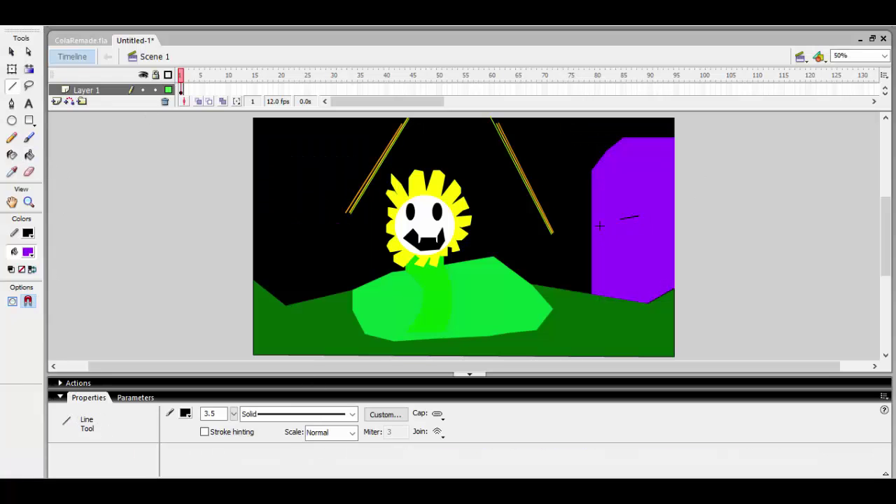
{"action": "key", "text": "ctrl+z"}
{"action": "left_click_drag", "start_coordinate": [628, 210], "coordinate": [653, 208]}
{"action": "key", "text": "alt+Tab"}
{"action": "key", "text": "alt+Tab"}
{"action": "key", "text": "alt+Tab"}
{"action": "key", "text": "alt+Tab"}
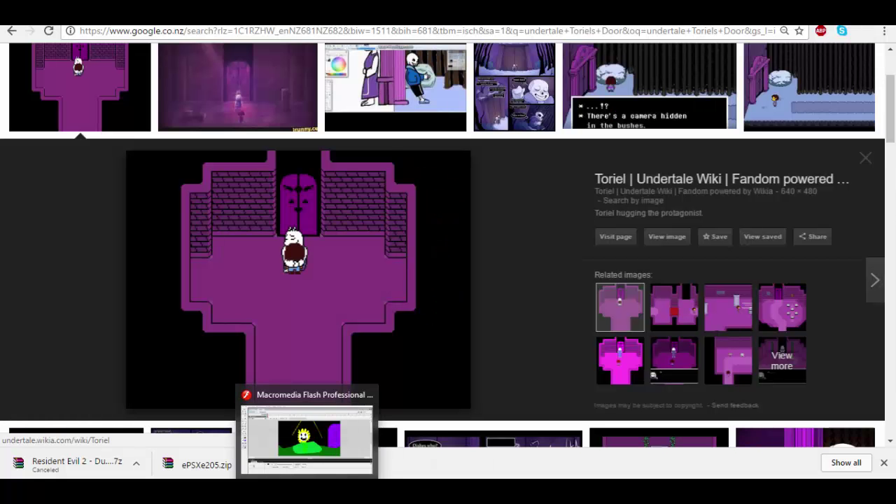
{"action": "key", "text": "o"}
{"action": "left_click_drag", "start_coordinate": [651, 175], "coordinate": [651, 185]}
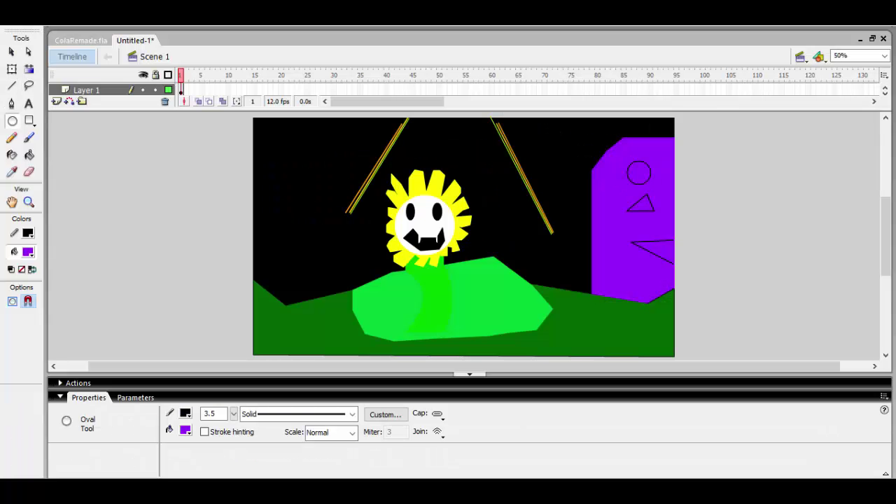
- Draw two short black lines with a 4.75 stroke beside the upper left of the door's eye and bend them into arcs
{"action": "key", "text": "n"}
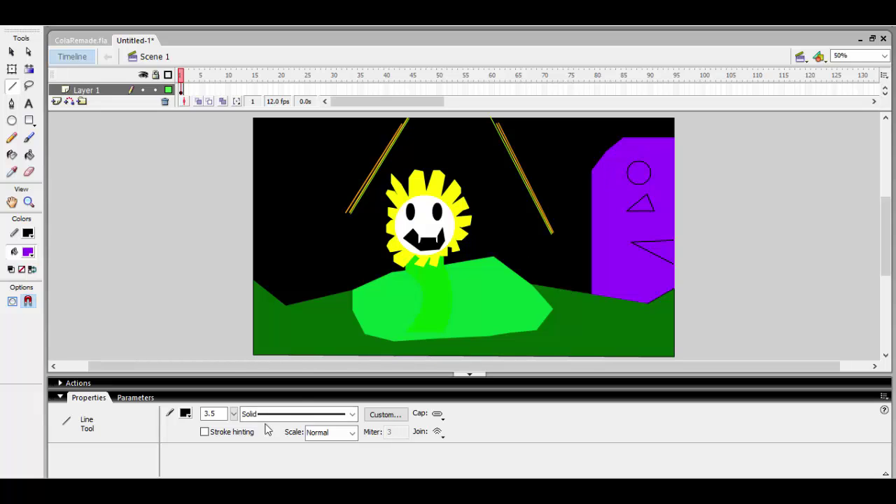
{"action": "left_click", "coordinate": [235, 416]}
{"action": "left_click_drag", "start_coordinate": [235, 409], "coordinate": [236, 405]}
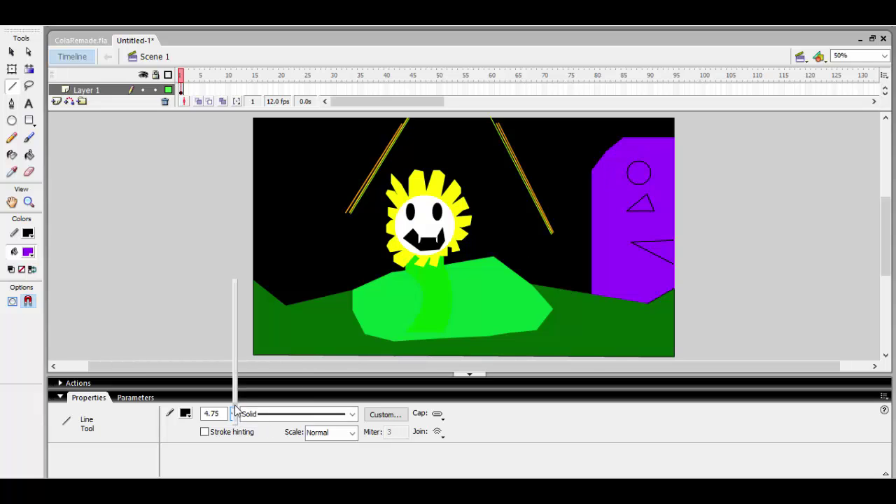
{"action": "left_click", "coordinate": [470, 376]}
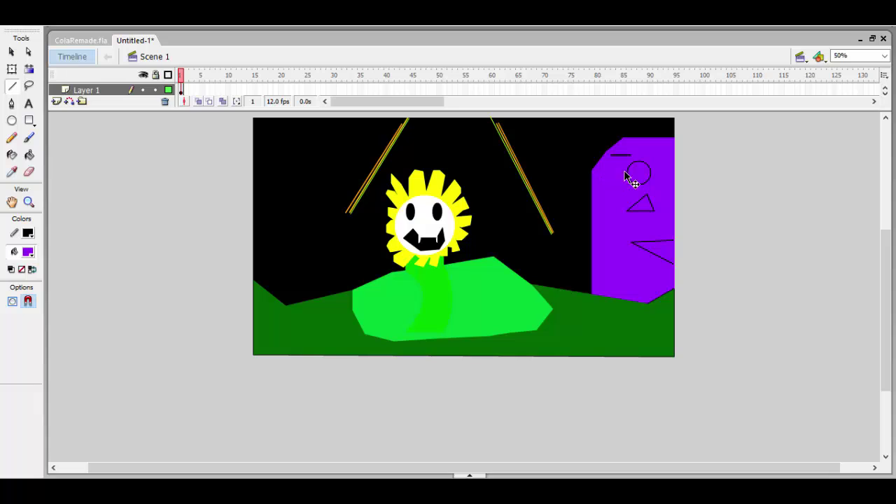
{"action": "key", "text": "q"}
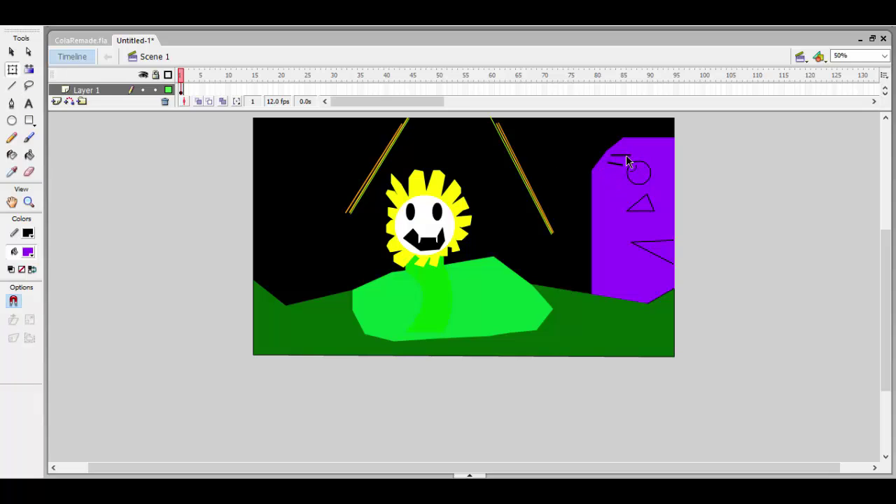
{"action": "left_click_drag", "start_coordinate": [626, 155], "coordinate": [615, 160]}
{"action": "key", "text": "ctrl+y"}
- Swap the stroke and fill colours and fill the door's eye, nose and mouth with black
{"action": "left_click", "coordinate": [31, 270]}
{"action": "left_click", "coordinate": [29, 154]}
{"action": "left_click", "coordinate": [638, 172]}
{"action": "left_click", "coordinate": [641, 203]}
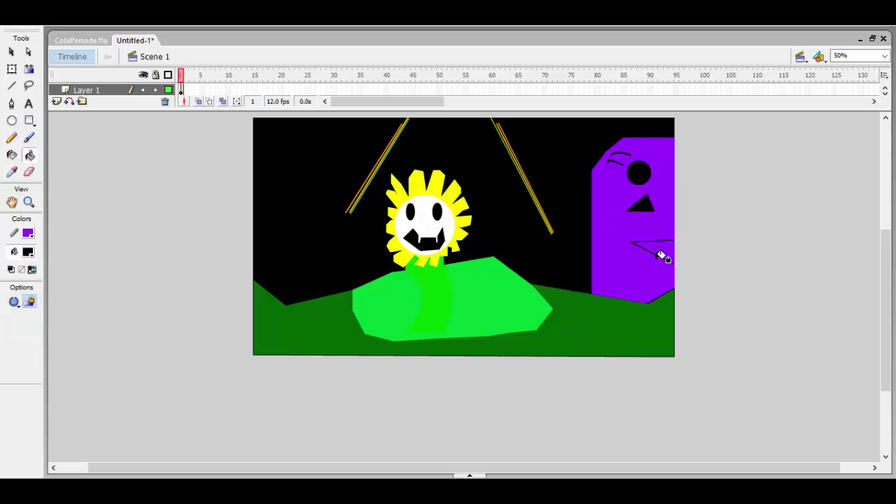
{"action": "left_click", "coordinate": [665, 251]}
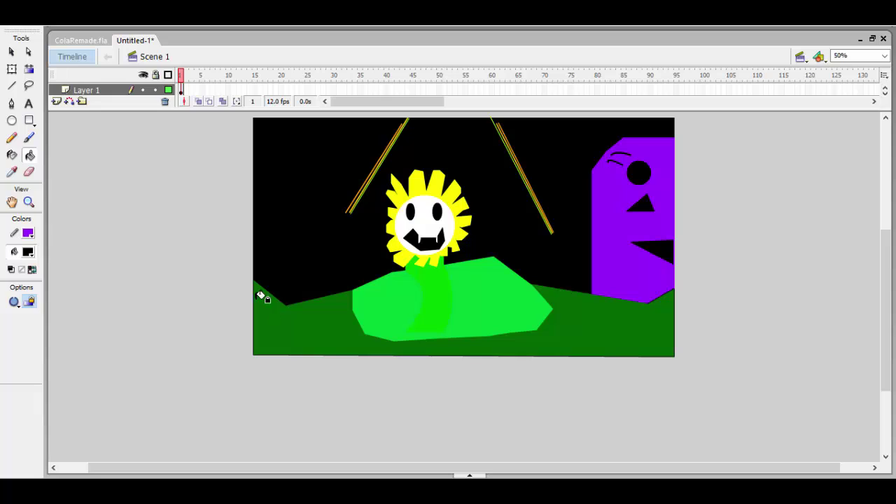
{"action": "left_click", "coordinate": [12, 155]}
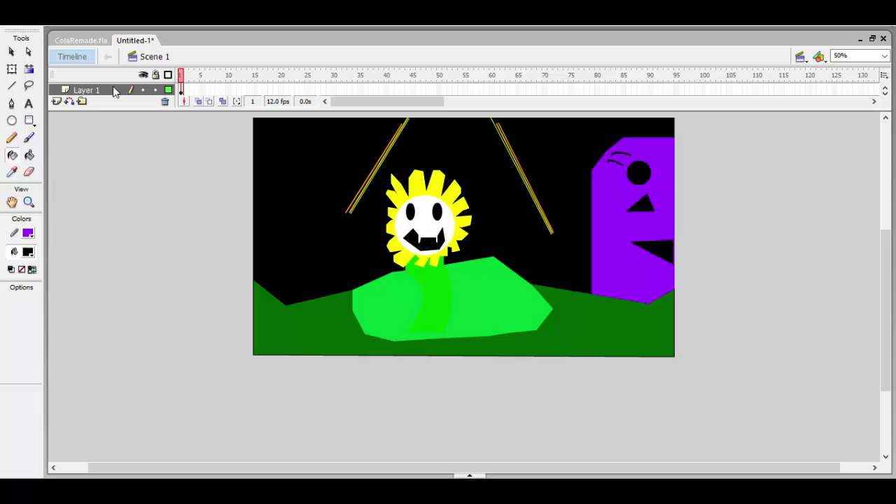
- Add two text notes below the stage reading "NOT PROUD :|" and "HEY AT LEAS NO FAN FICTIN"
{"action": "key", "text": "t"}
{"action": "left_click", "coordinate": [168, 417]}
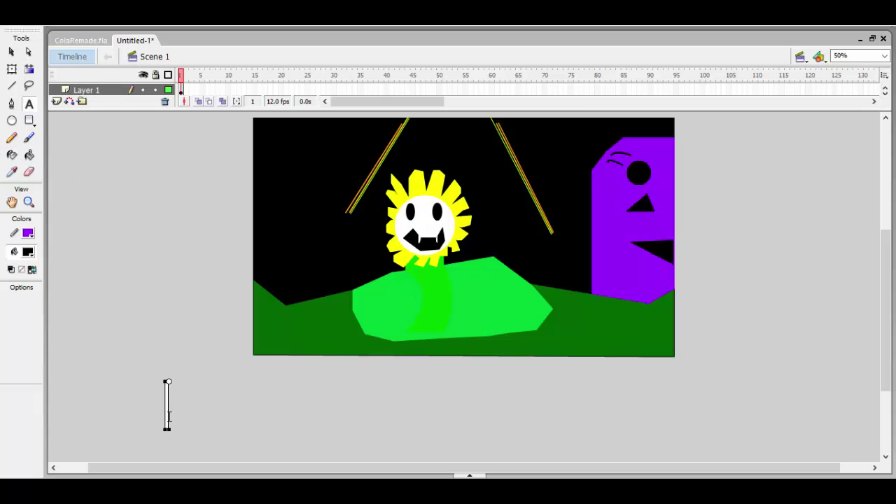
{"action": "type", "text": "NOT PROUD :|"}
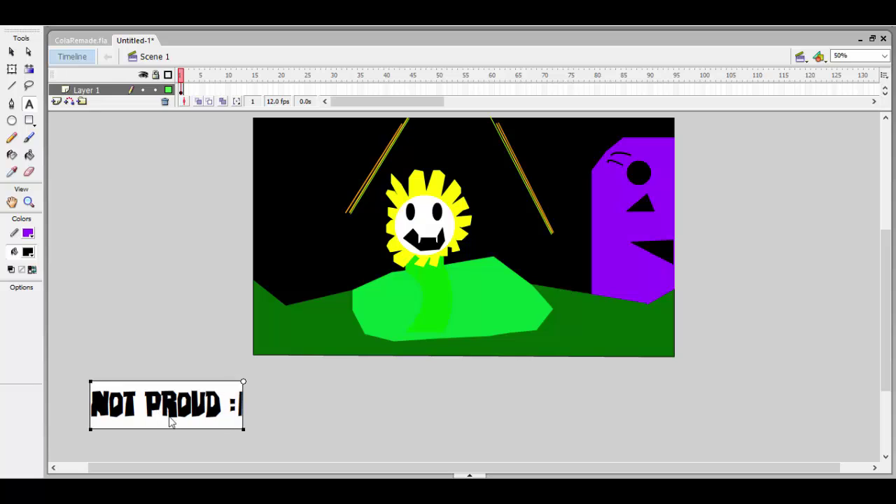
{"action": "key", "text": "Escape"}
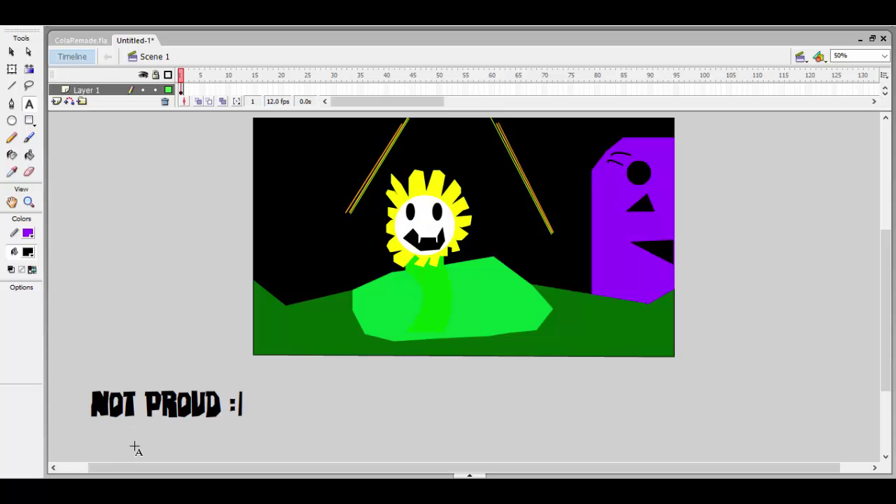
{"action": "left_click", "coordinate": [498, 414]}
{"action": "type", "text": "HEY AT L"}
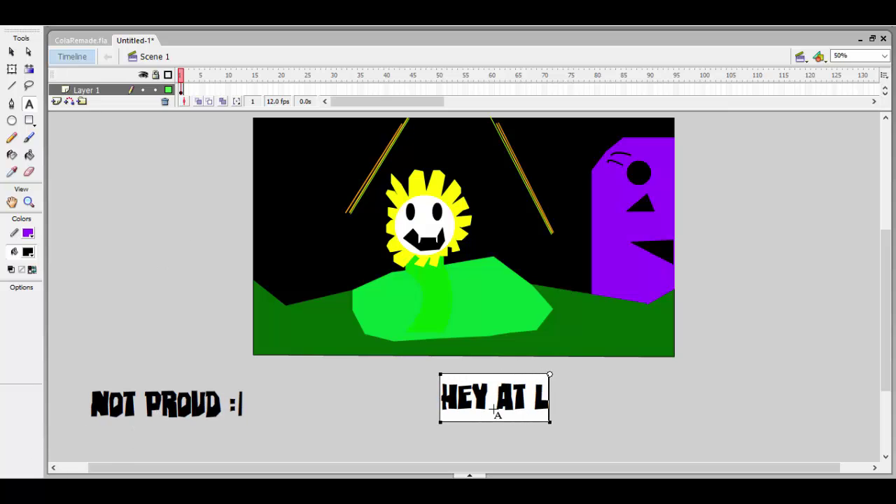
{"action": "type", "text": "EAS NO FAN"}
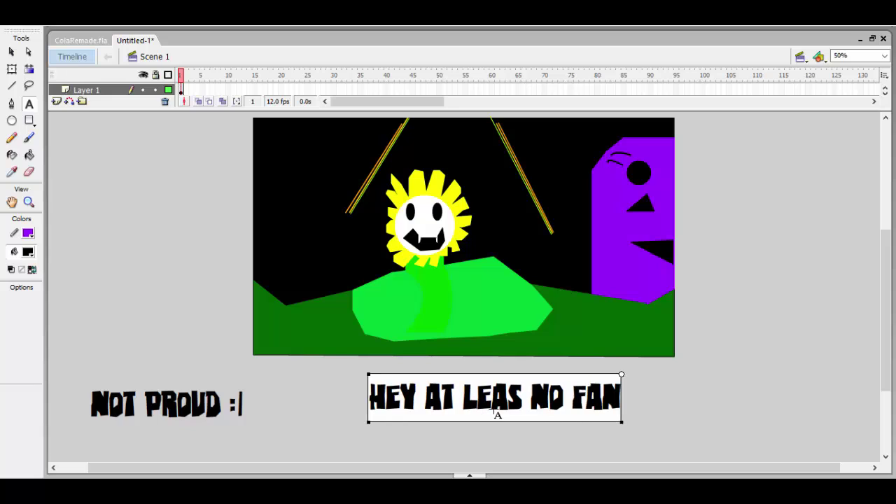
{"action": "type", "text": " FICTIN"}
{"action": "key", "text": "Escape"}
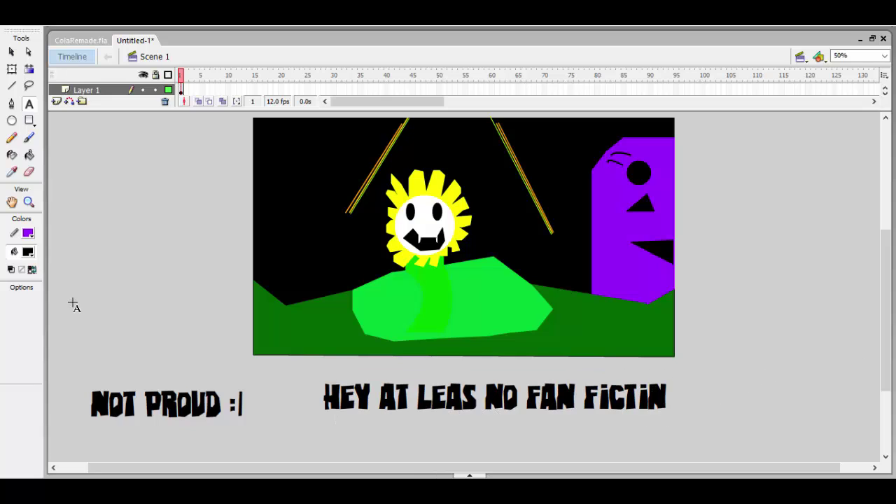
- Delete both text notes below the stage
{"action": "left_click", "coordinate": [12, 68]}
{"action": "left_click_drag", "start_coordinate": [61, 376], "coordinate": [716, 420]}
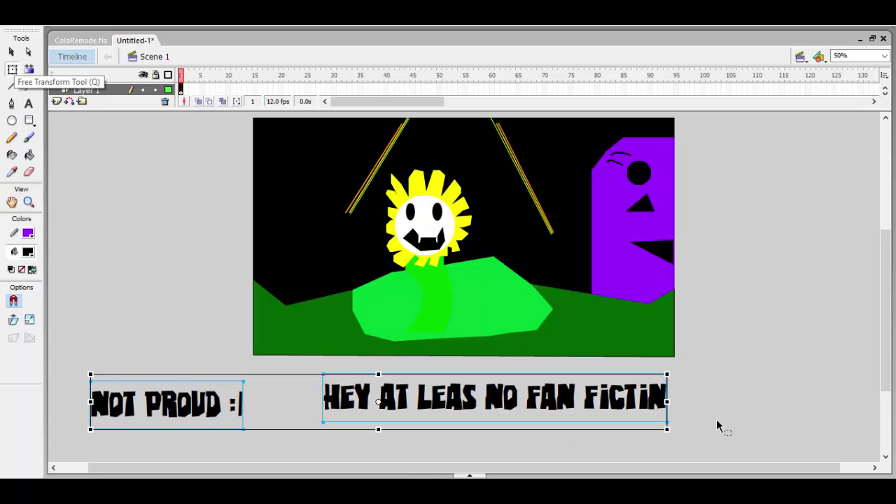
{"action": "key", "text": "Delete"}
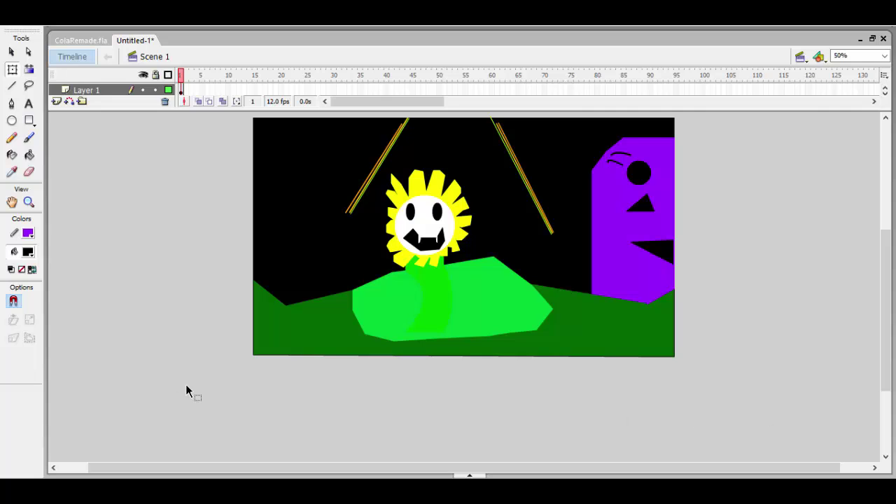
{"action": "left_click", "coordinate": [11, 120]}
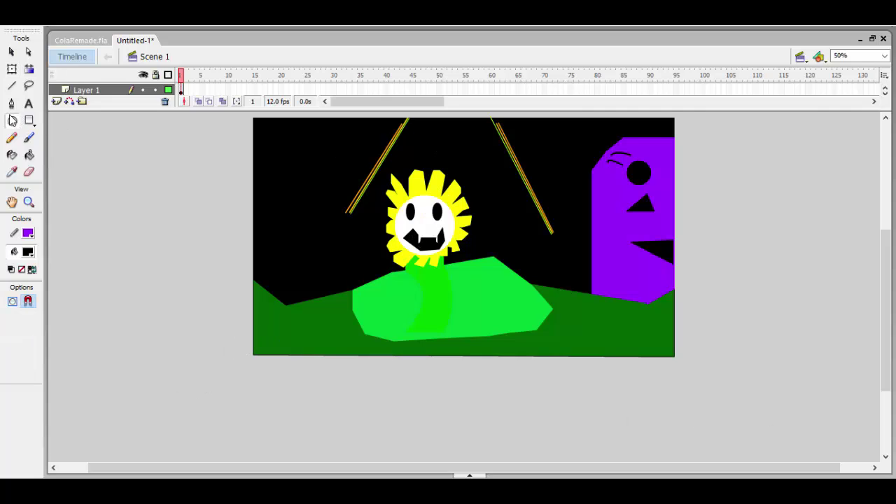
{"action": "left_click", "coordinate": [12, 85]}
{"action": "mouse_move", "coordinate": [130, 211]}
{"action": "left_mouse_down"}
{"action": "mouse_move", "coordinate": [124, 233]}
{"action": "mouse_move", "coordinate": [110, 233]}
{"action": "mouse_move", "coordinate": [120, 243]}
{"action": "left_mouse_up"}
{"action": "key", "text": "ctrl+z"}
{"action": "key", "text": "ctrl+z"}
- Set the stroke and fill to white and outline a small curved, pointed shape with two upper spikes, left of the stage
{"action": "left_click", "coordinate": [28, 233]}
{"action": "left_click", "coordinate": [21, 310]}
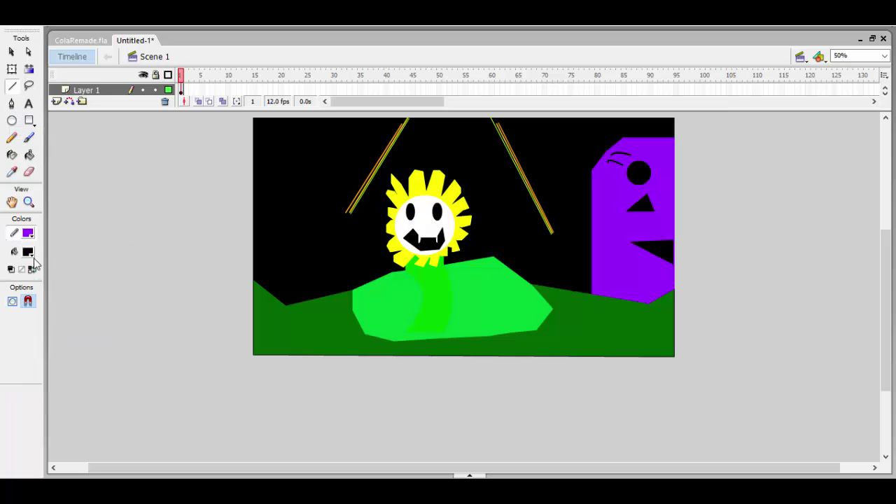
{"action": "left_click", "coordinate": [28, 251]}
{"action": "left_click", "coordinate": [19, 327]}
{"action": "mouse_move", "coordinate": [146, 213]}
{"action": "left_mouse_down"}
{"action": "mouse_move", "coordinate": [128, 244]}
{"action": "mouse_move", "coordinate": [156, 285]}
{"action": "mouse_move", "coordinate": [181, 276]}
{"action": "mouse_move", "coordinate": [187, 255]}
{"action": "mouse_move", "coordinate": [175, 213]}
{"action": "left_mouse_up"}
{"action": "left_click_drag", "start_coordinate": [175, 214], "coordinate": [158, 242]}
{"action": "mouse_move", "coordinate": [158, 242]}
{"action": "left_mouse_down"}
{"action": "mouse_move", "coordinate": [145, 213]}
{"action": "mouse_move", "coordinate": [159, 240]}
{"action": "mouse_move", "coordinate": [166, 226]}
{"action": "left_mouse_up"}
- Fill the spiked shape with white and move it onto the stage, just left of the flower
{"action": "left_click", "coordinate": [29, 155]}
{"action": "left_click", "coordinate": [162, 248]}
{"action": "left_click", "coordinate": [12, 68]}
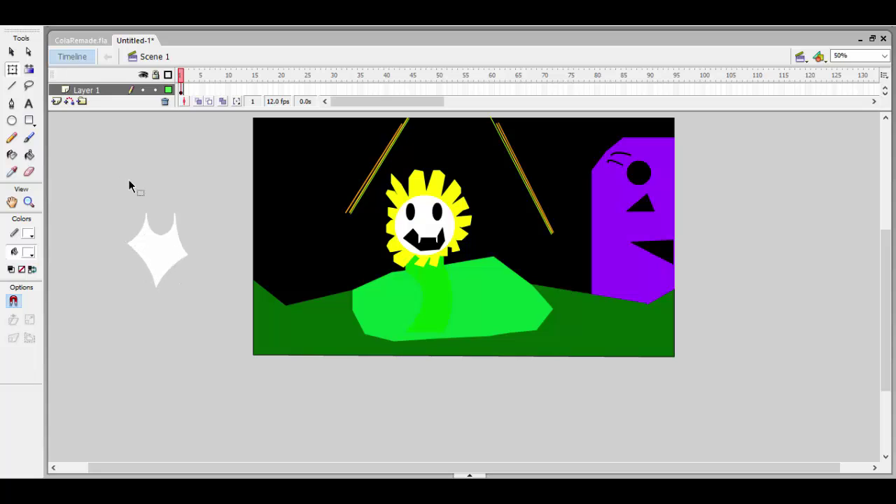
{"action": "left_click_drag", "start_coordinate": [128, 180], "coordinate": [341, 264]}
{"action": "left_click", "coordinate": [754, 306]}
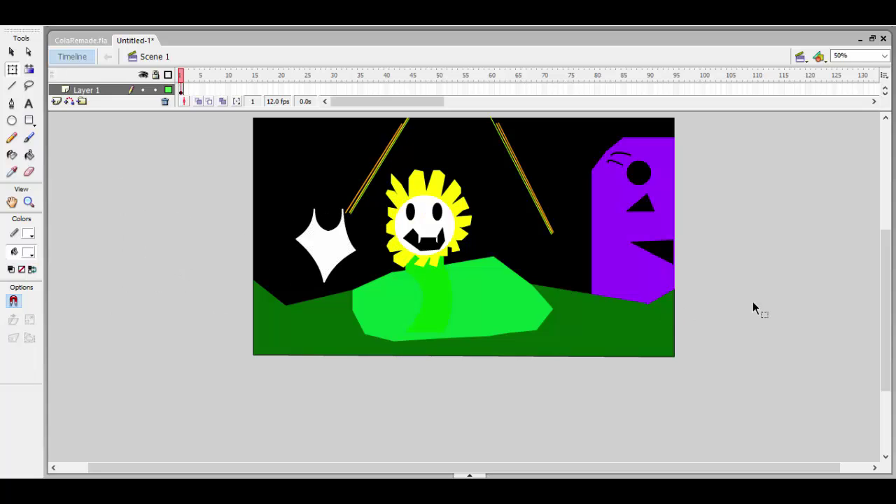